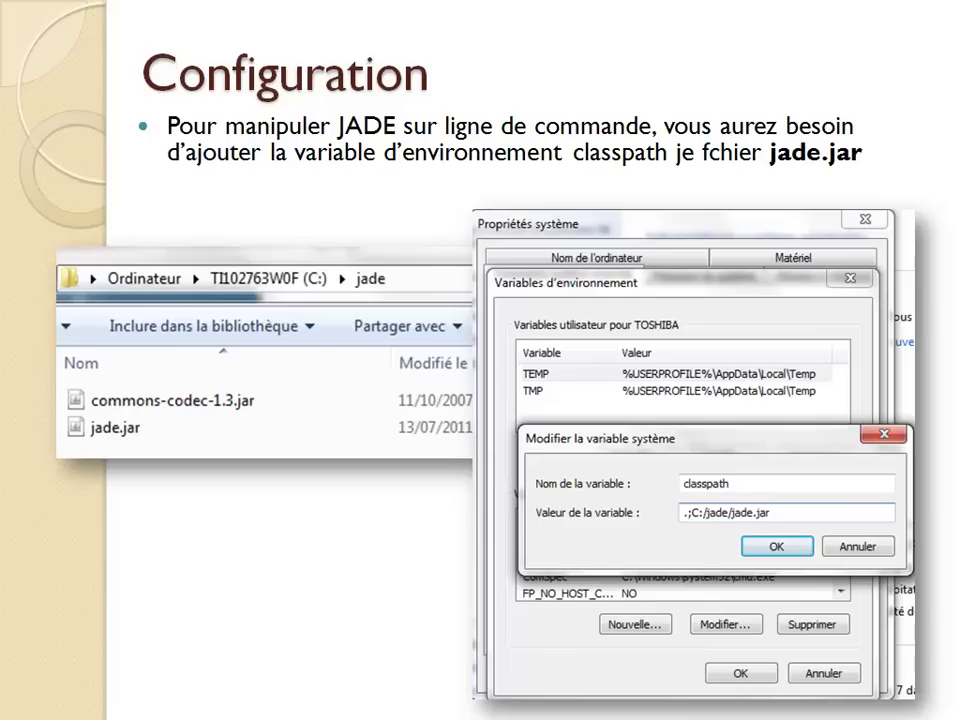
Exit the slideshow, minimize the presentation, and open the local disk C: in the file explorer
key(Escape)
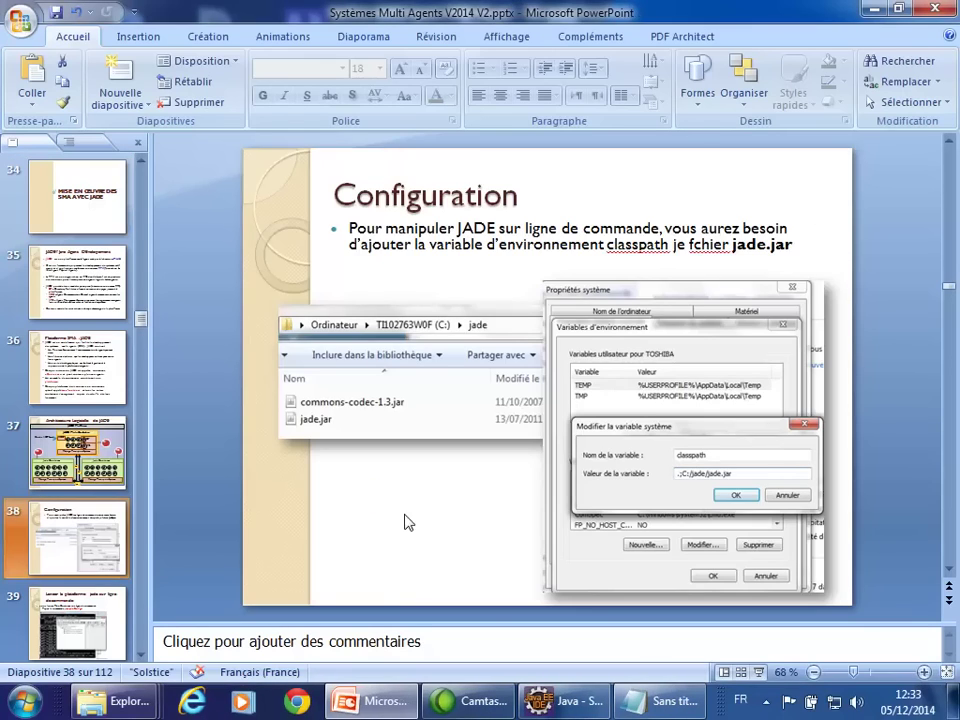
click(870, 10)
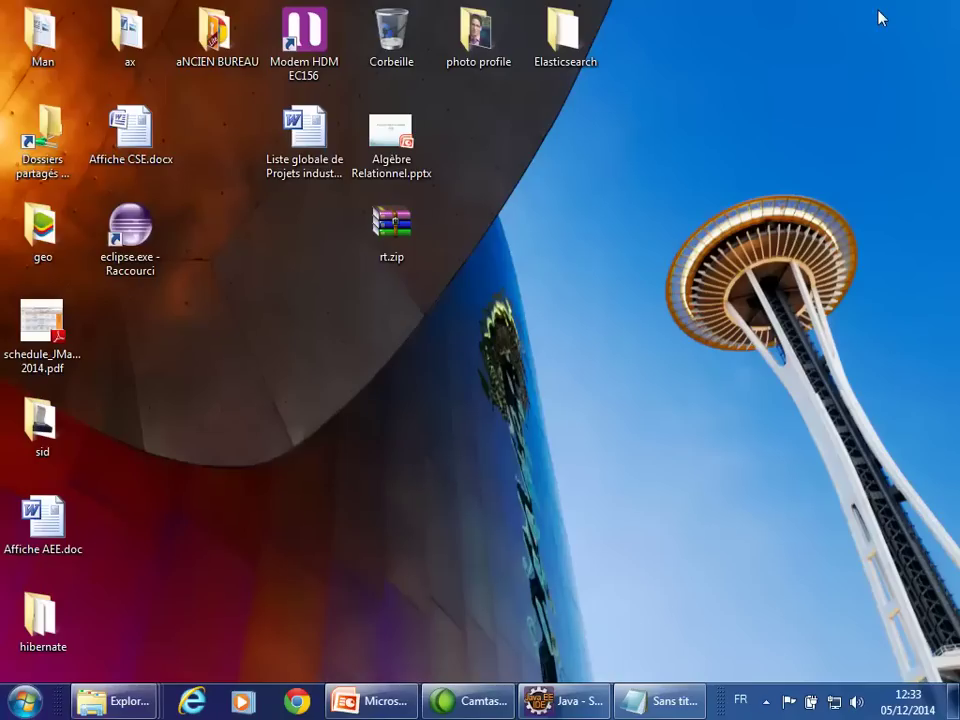
click(25, 700)
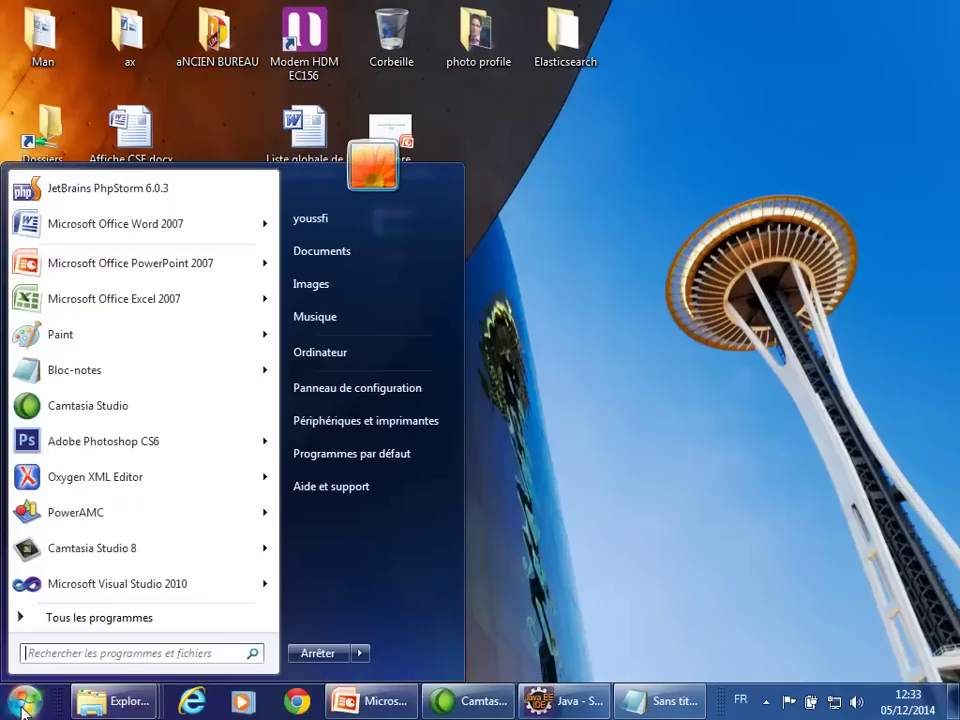
click(326, 352)
click(402, 250)
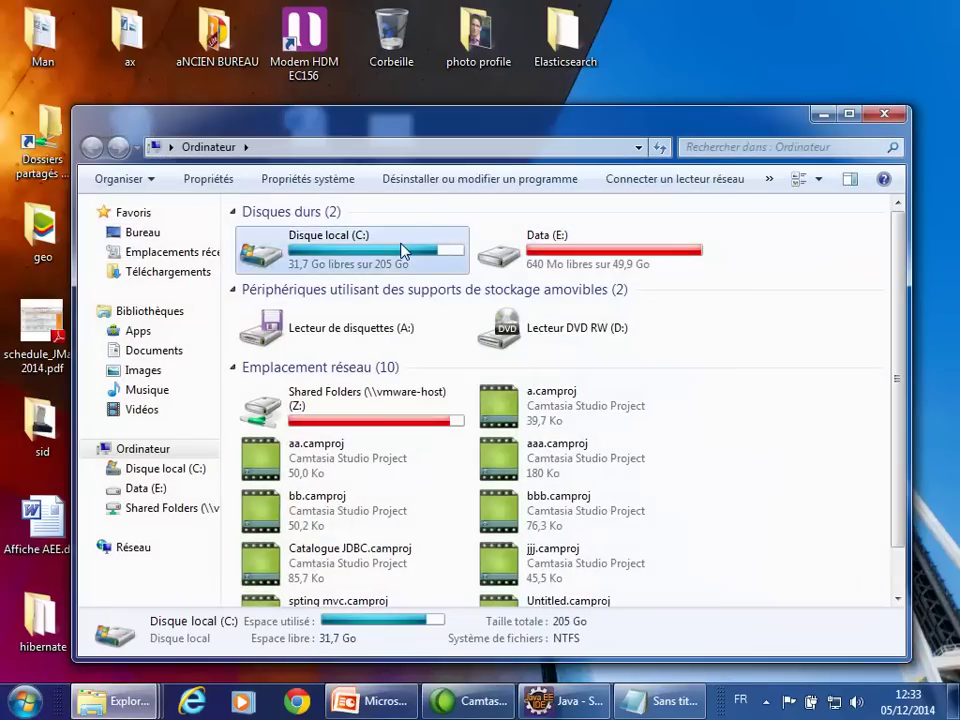
double_click(402, 250)
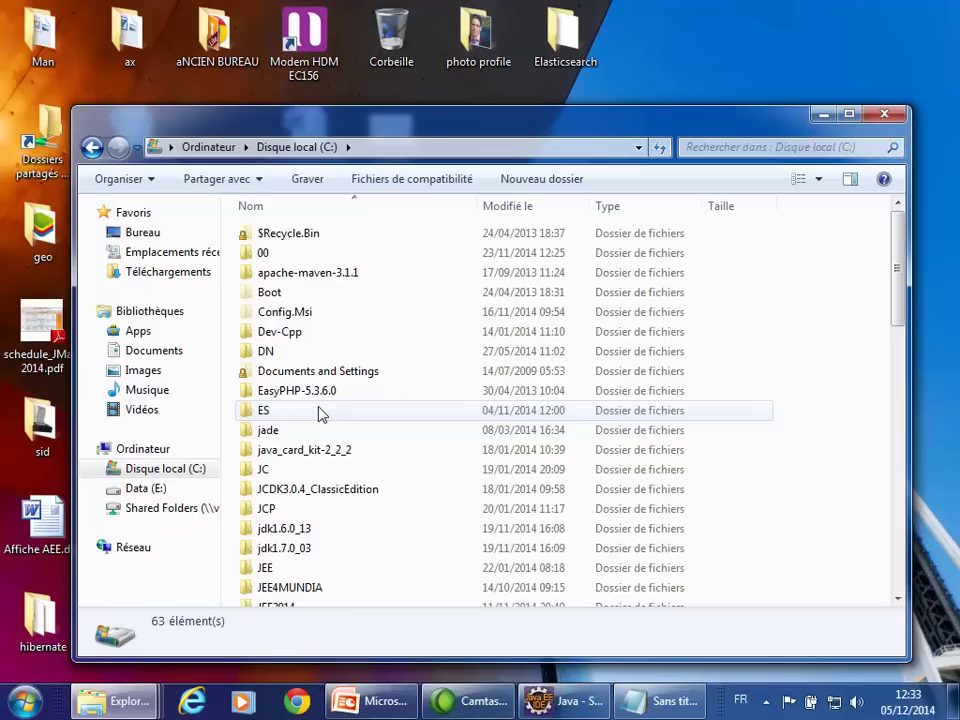
Open the Java folder inside Programmes on drive C:
click(305, 313)
key(p)
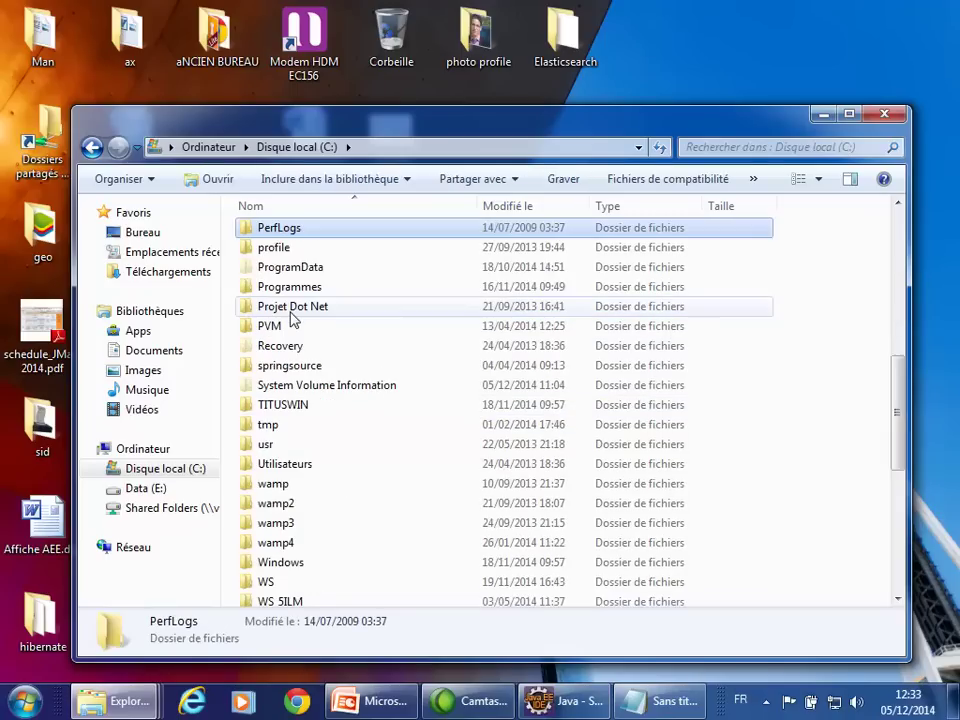
key(Down)
key(Down)
key(Down)
key(Down)
key(Up)
key(Return)
key(Down)
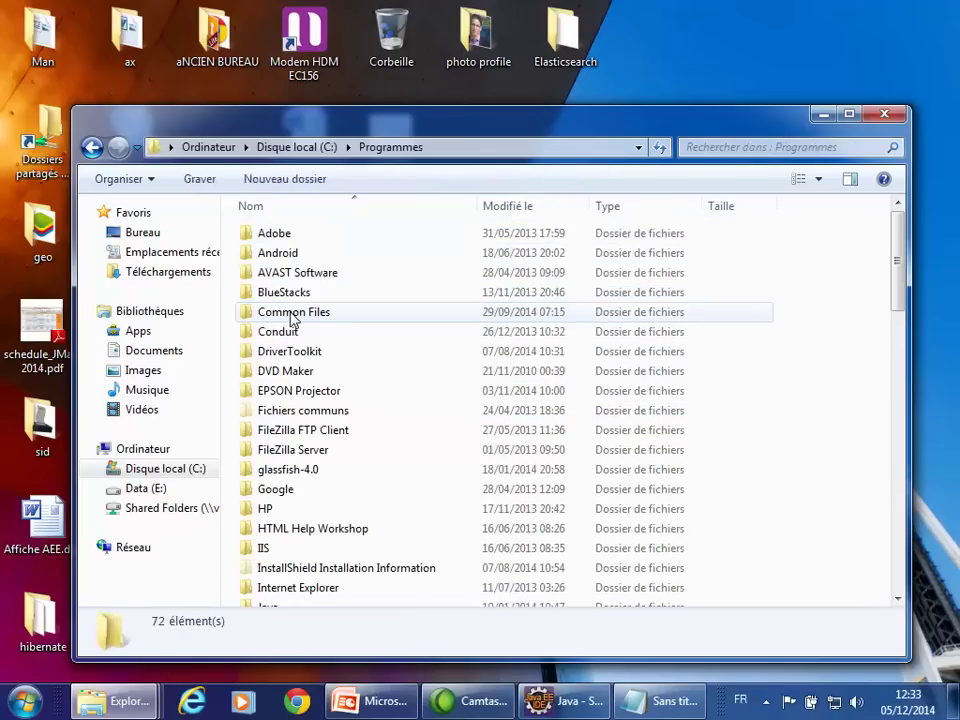
click(292, 312)
key(Down)
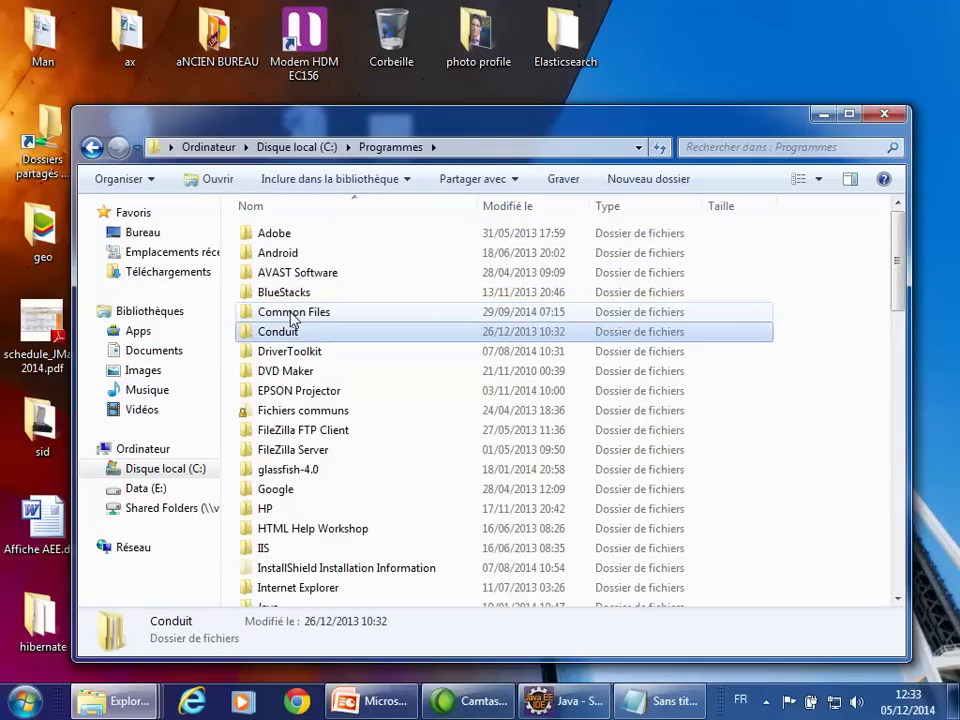
key(j)
key(Return)
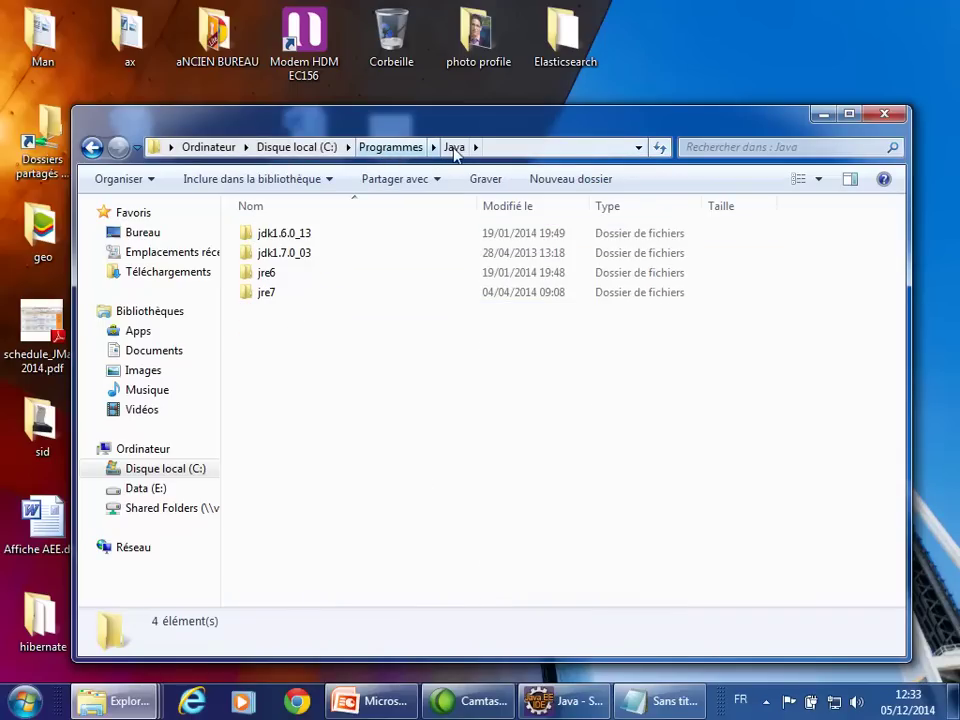
Open the bin folder of jdk1.7.0_03 and copy its full path
click(300, 258)
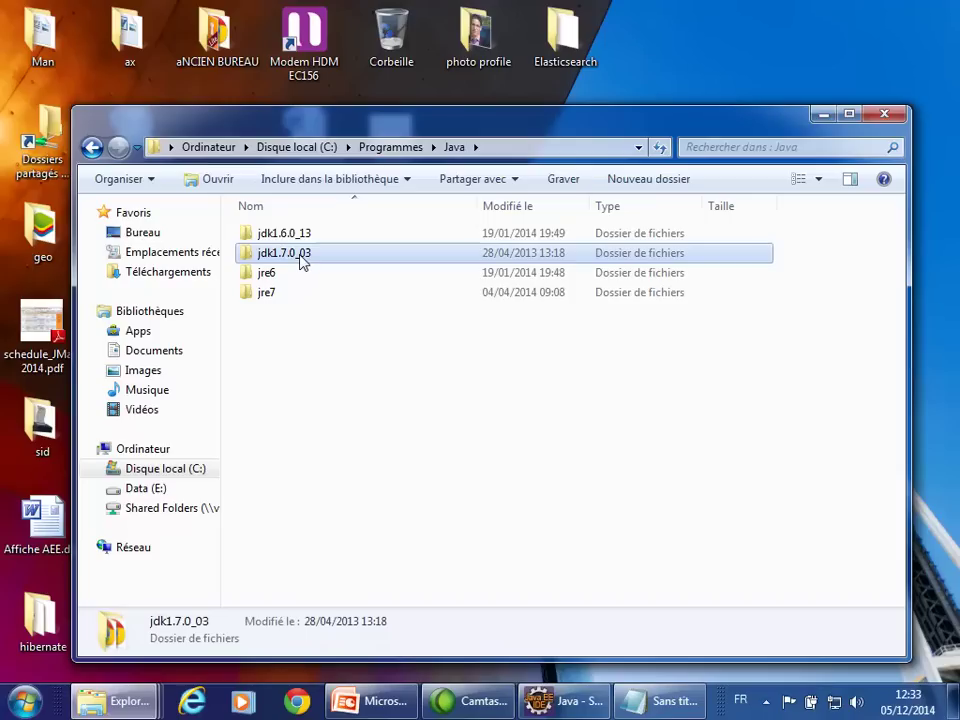
double_click(248, 261)
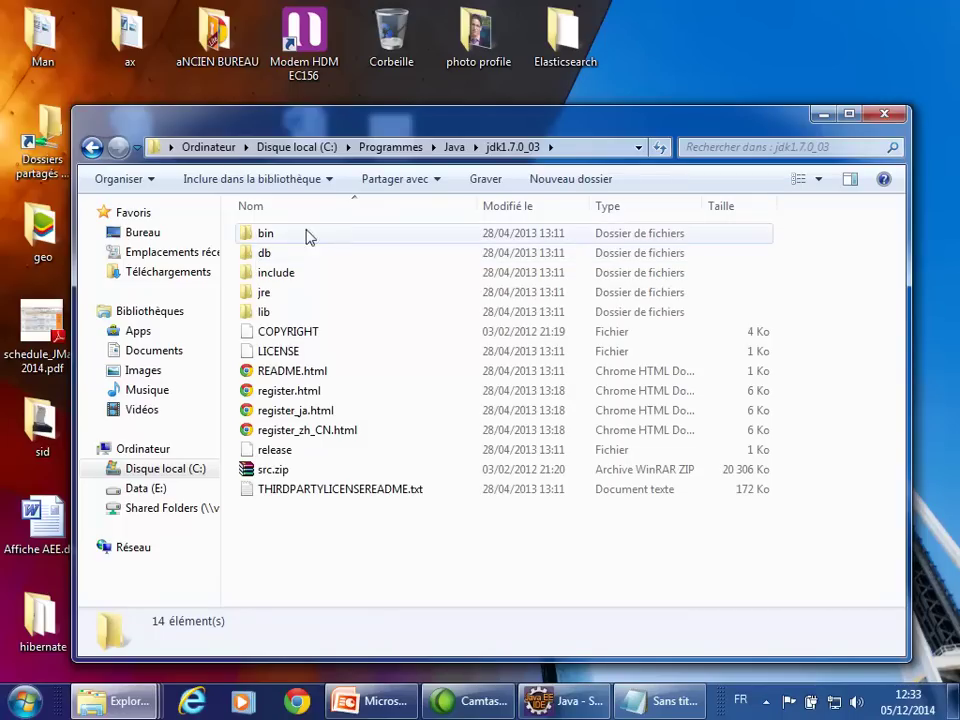
double_click(251, 235)
click(586, 148)
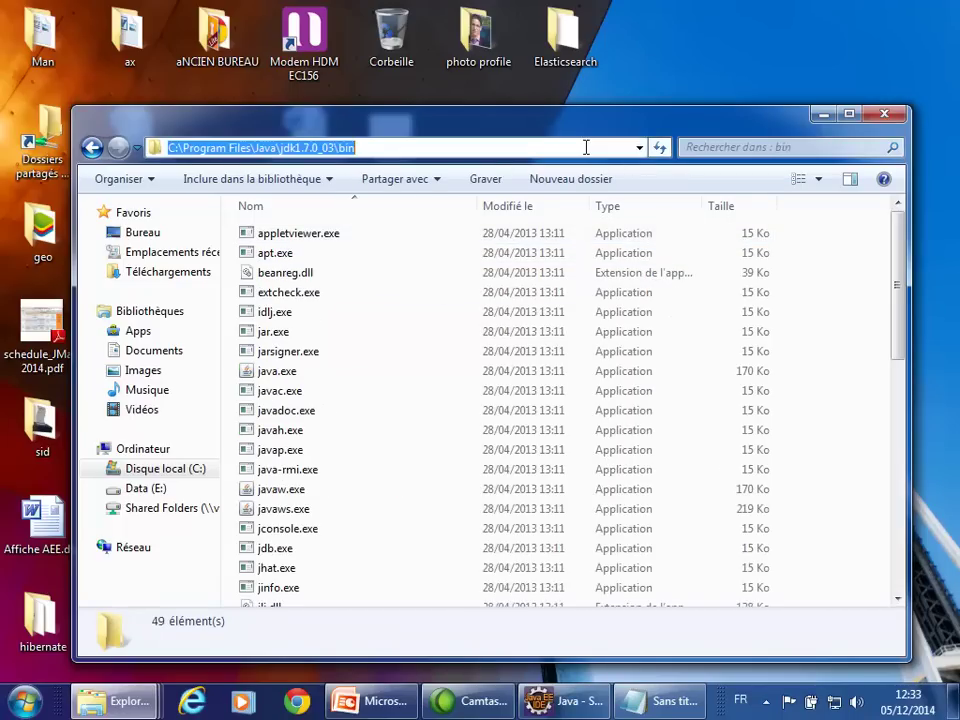
right_click(322, 150)
click(395, 216)
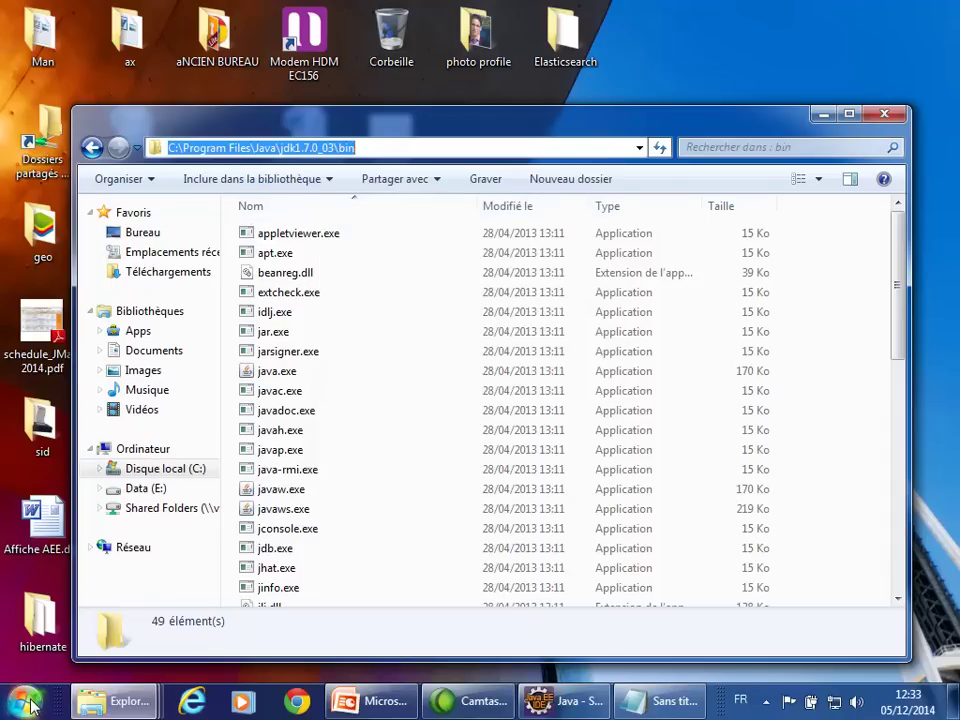
Open the environment variables from the computer's advanced system settings
key(super)
right_click(346, 364)
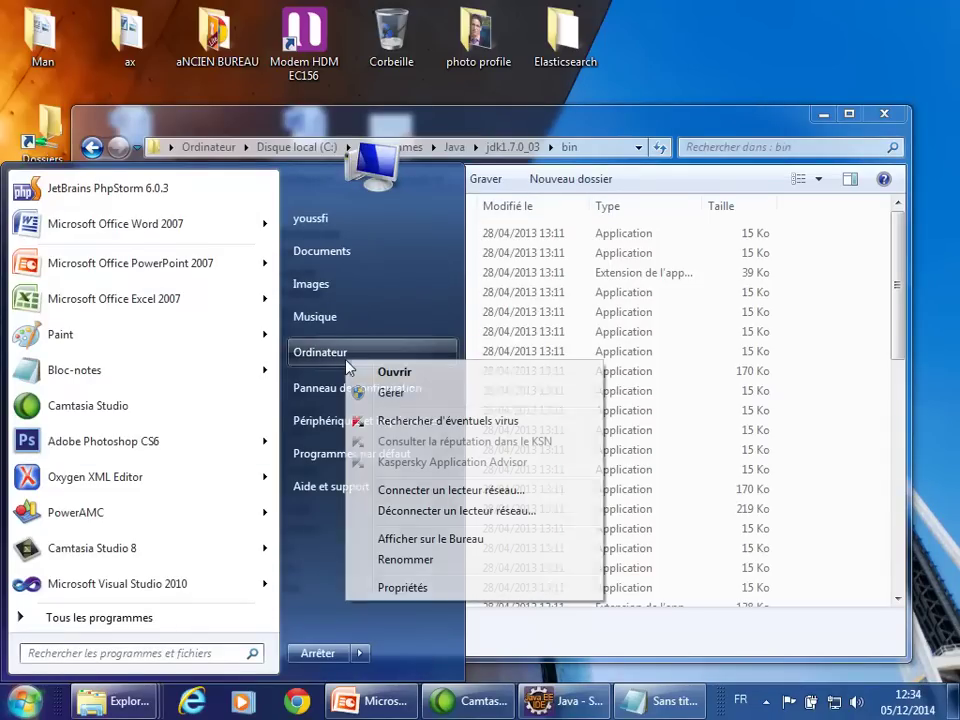
click(402, 588)
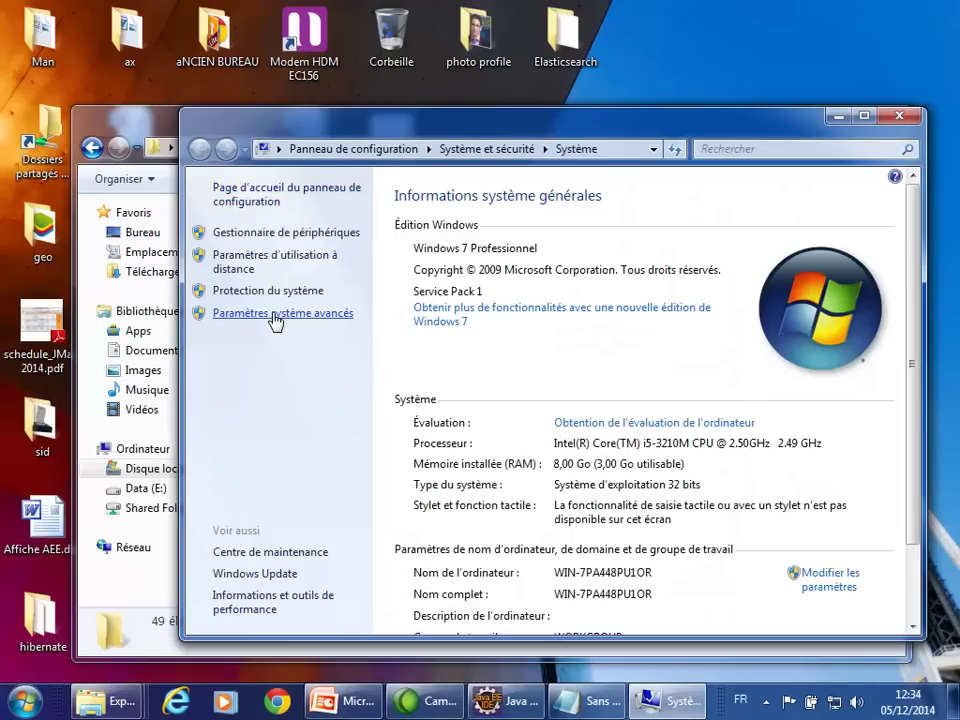
click(284, 316)
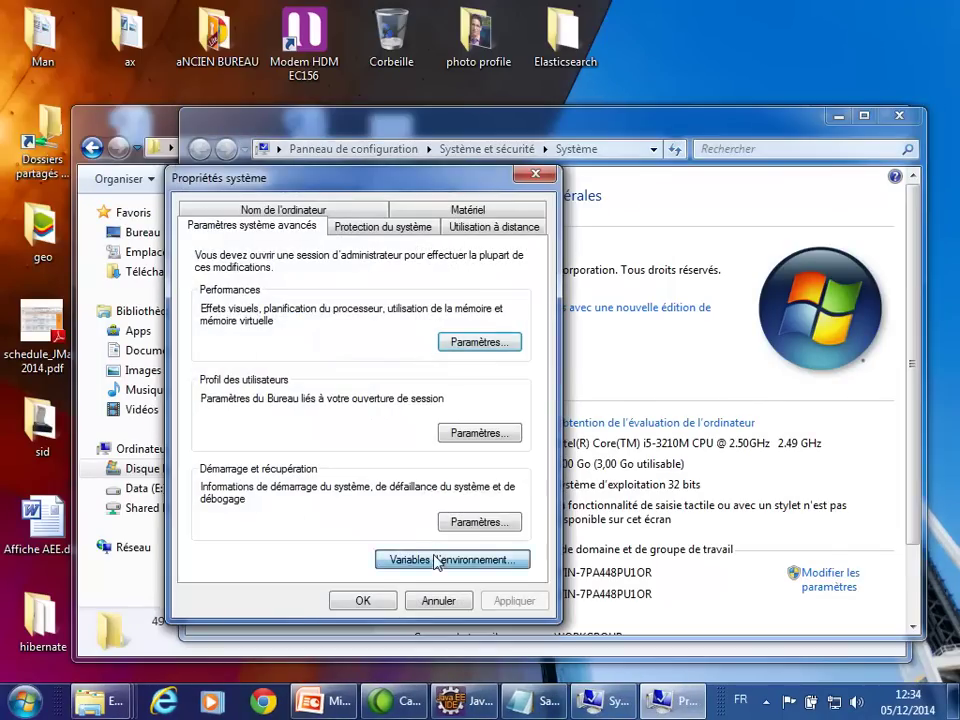
click(437, 560)
Insert "C:\Program Files\Java\jdk1.7.0_03\bin;" at the beginning of the Path system variable's value
click(241, 479)
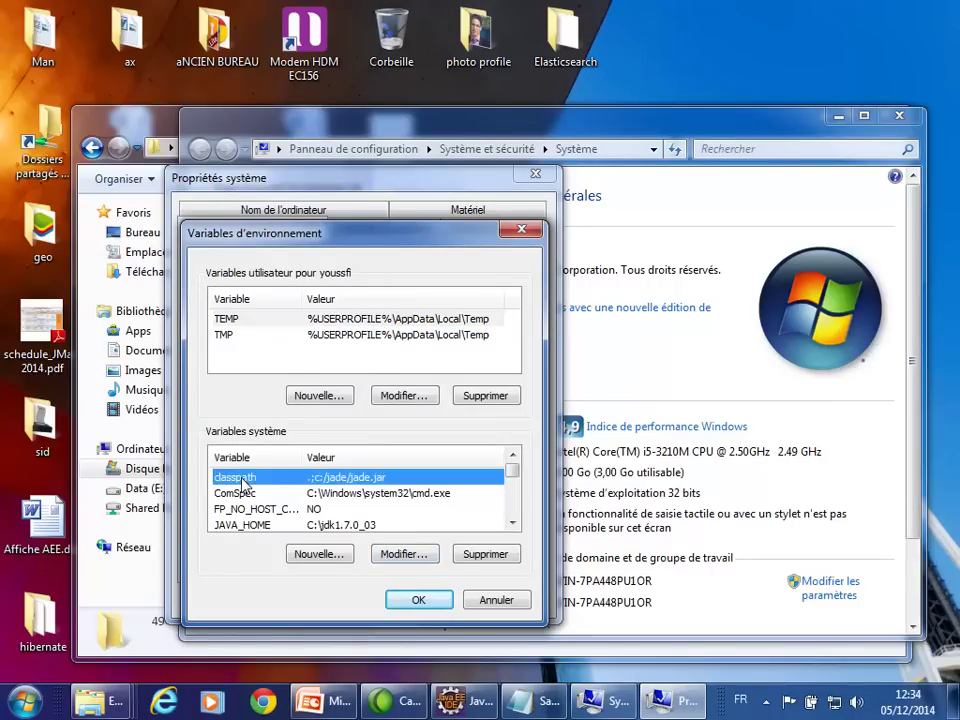
key(Down)
key(Down)
key(Down)
key(Down)
key(Up)
key(Down)
key(Down)
key(Down)
key(Down)
key(Down)
key(Down)
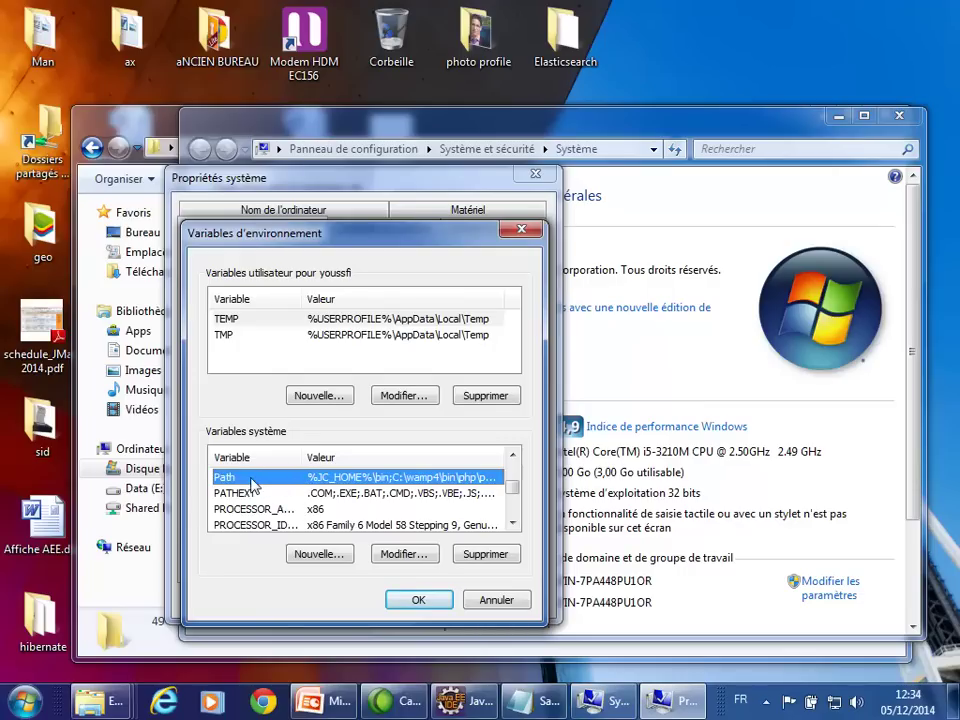
double_click(256, 485)
drag(402, 353, 270, 353)
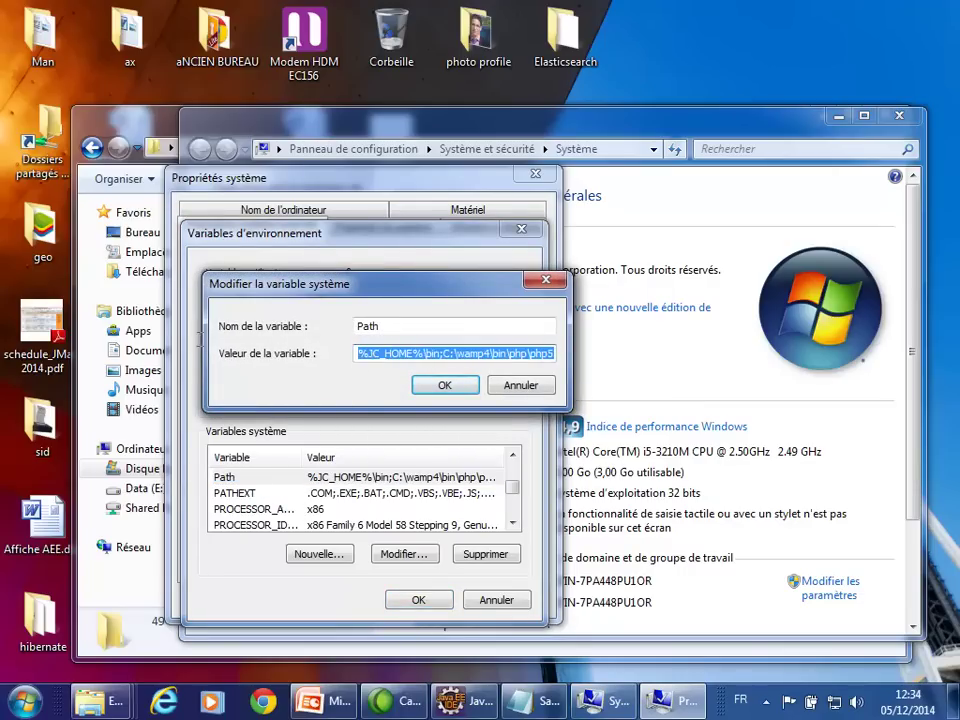
click(454, 355)
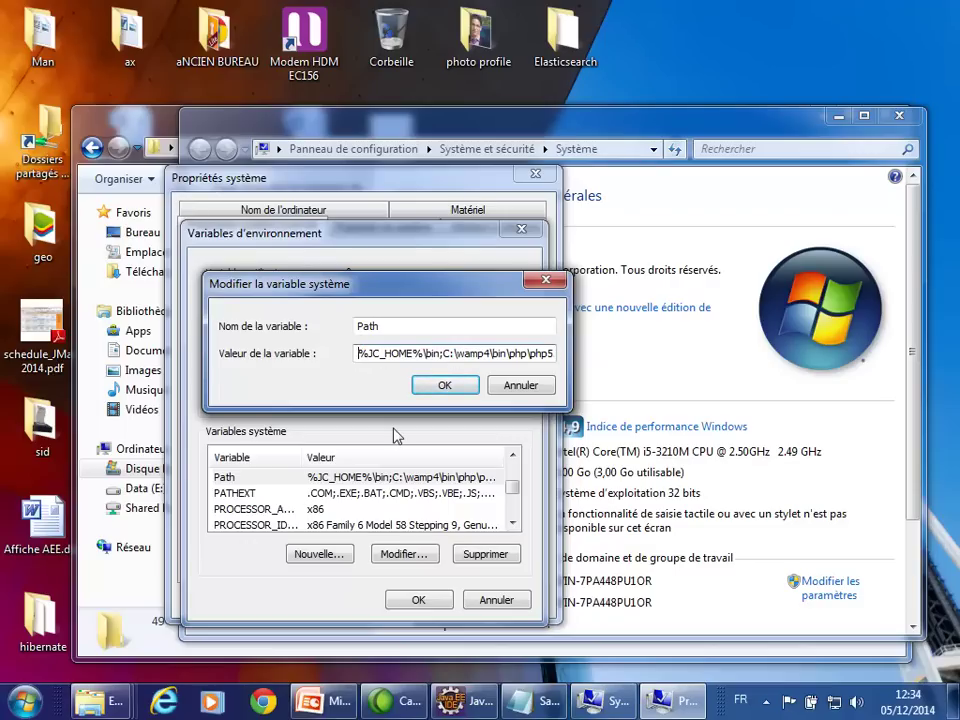
text(C:\Program Files\Java\jdk1.7.0_03\bin;)
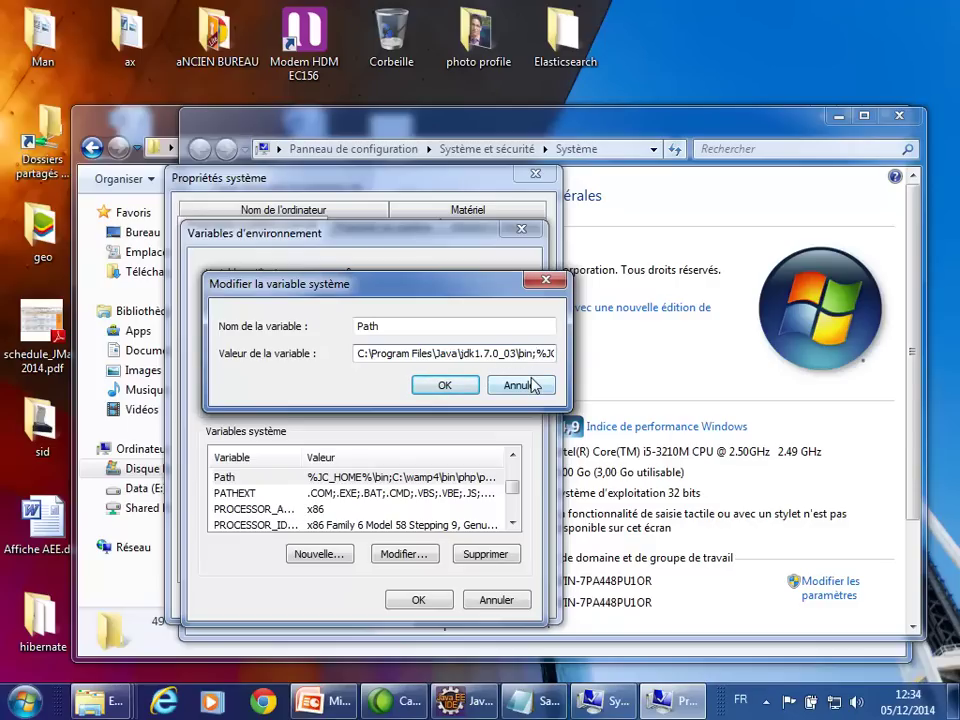
Delete the "C:\Program Files\Java\jdk1.7.0_03\bin;" entry from the start of the Path value and accept all the system dialogs
key(shift+Left)
key(shift+Left)
key(shift+Left)
key(shift+Left)
key(shift+Left)
key(shift+Left)
key(shift+Left)
key(shift+Left)
key(shift+Left)
key(shift+Left)
key(shift+Left)
key(shift+Left)
key(shift+Left)
key(shift+Left)
key(shift+Left)
key(shift+Left)
key(shift+Left)
key(shift+Left)
key(shift+Left)
key(shift+Left)
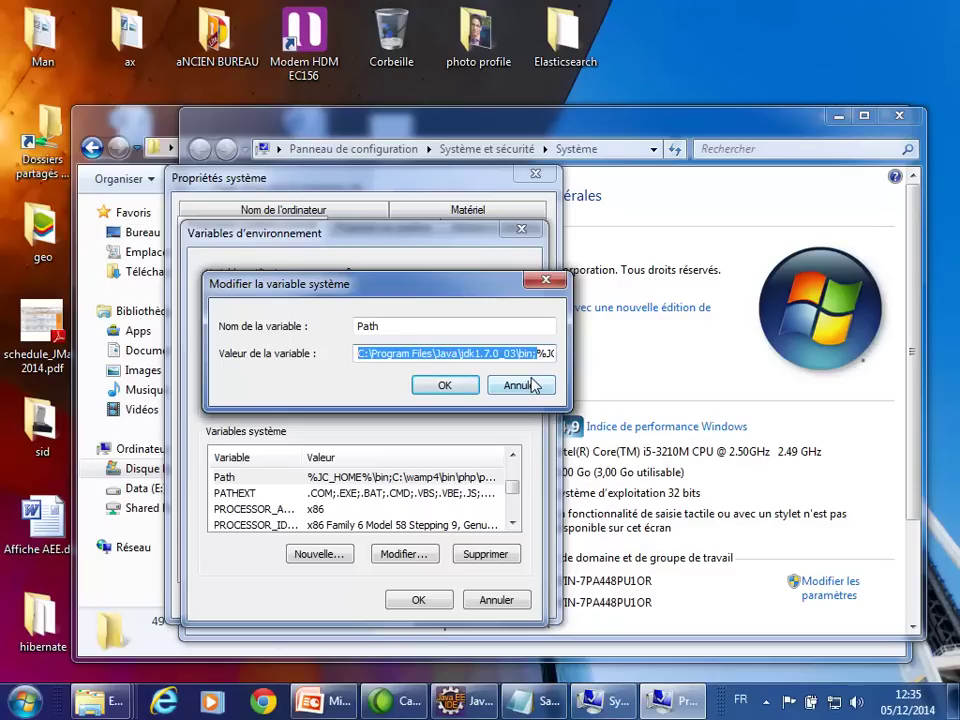
click(539, 356)
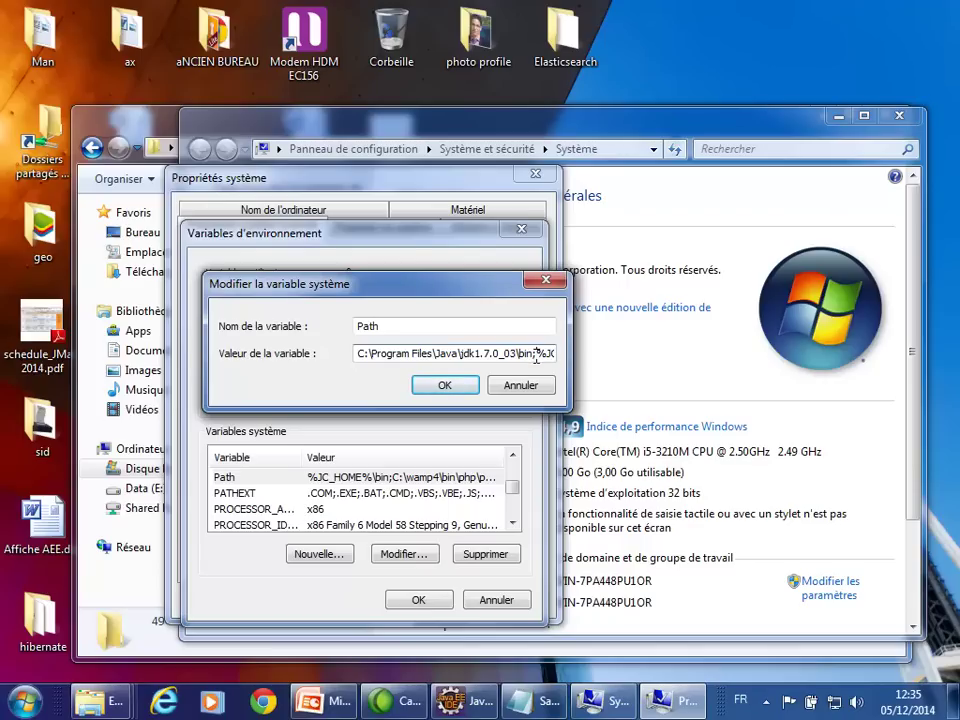
drag(539, 356, 281, 362)
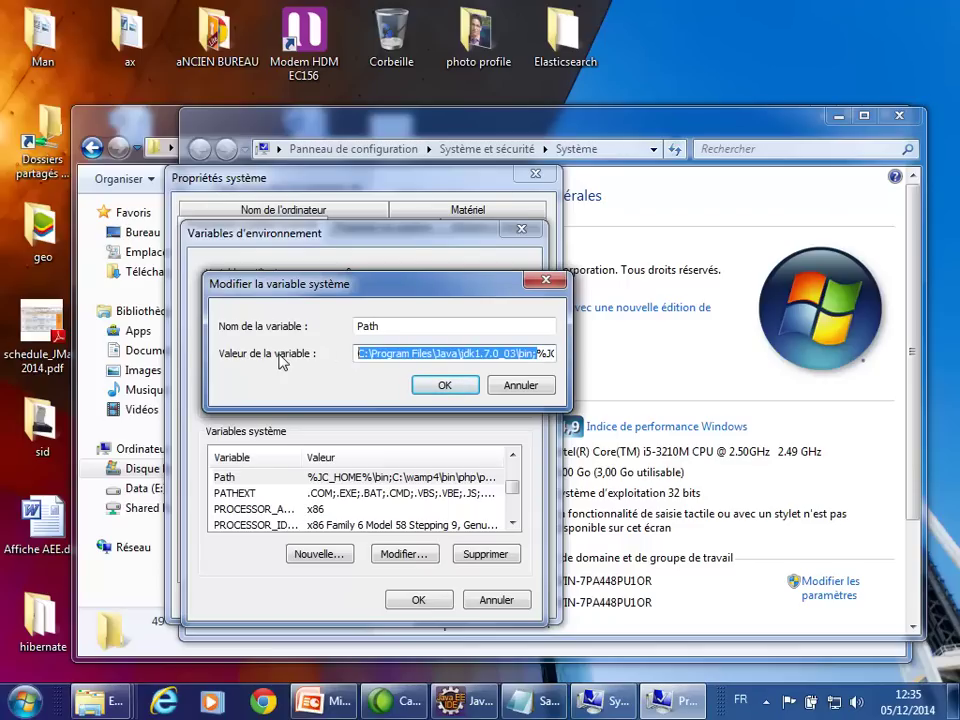
key(Delete)
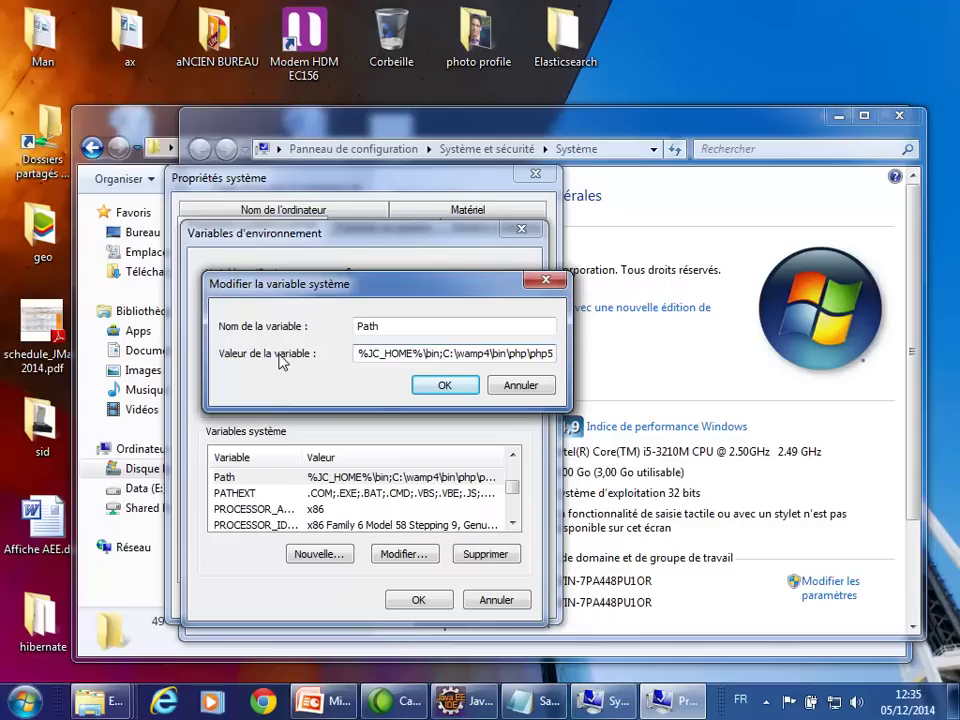
click(444, 385)
click(435, 600)
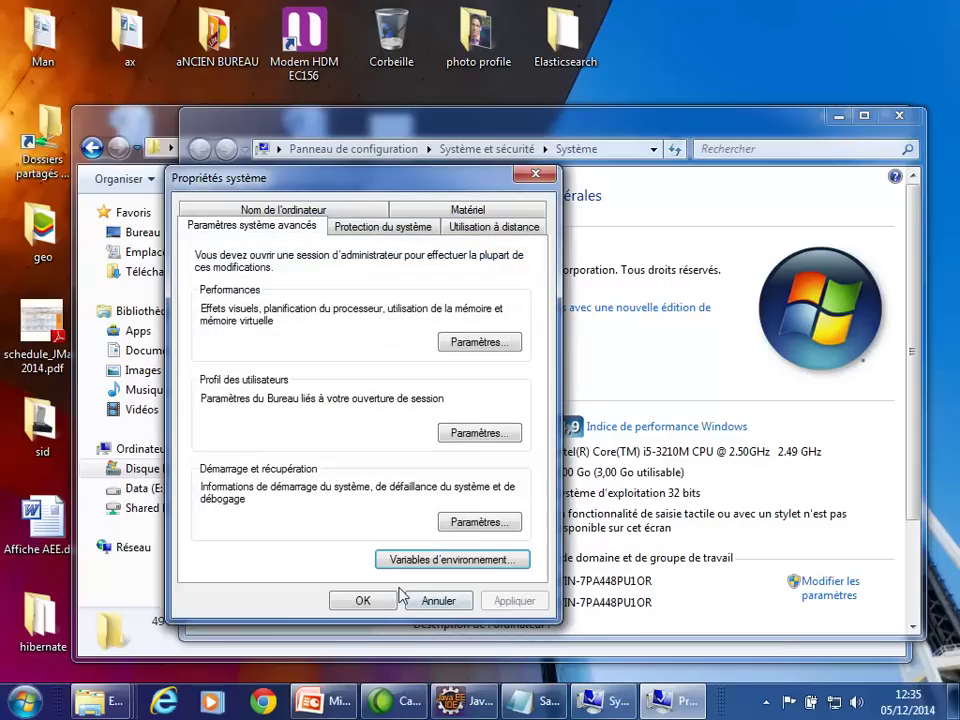
click(375, 606)
Open a command prompt with cmd and run javac to check that the Java compiler is accessible
key(super)
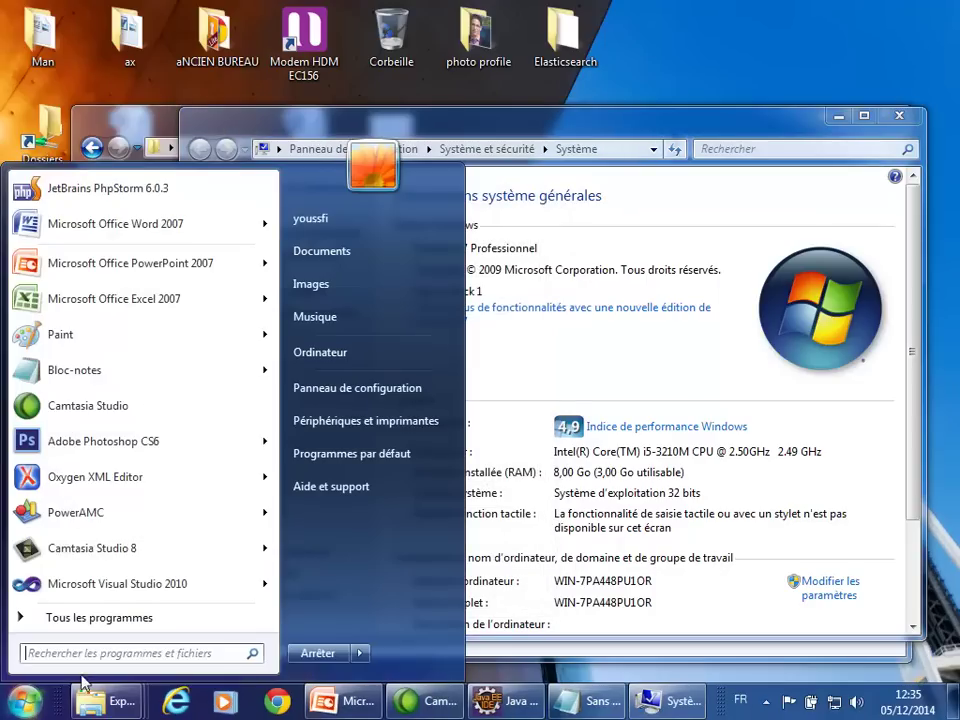
click(108, 653)
text(cmd)
key(Return)
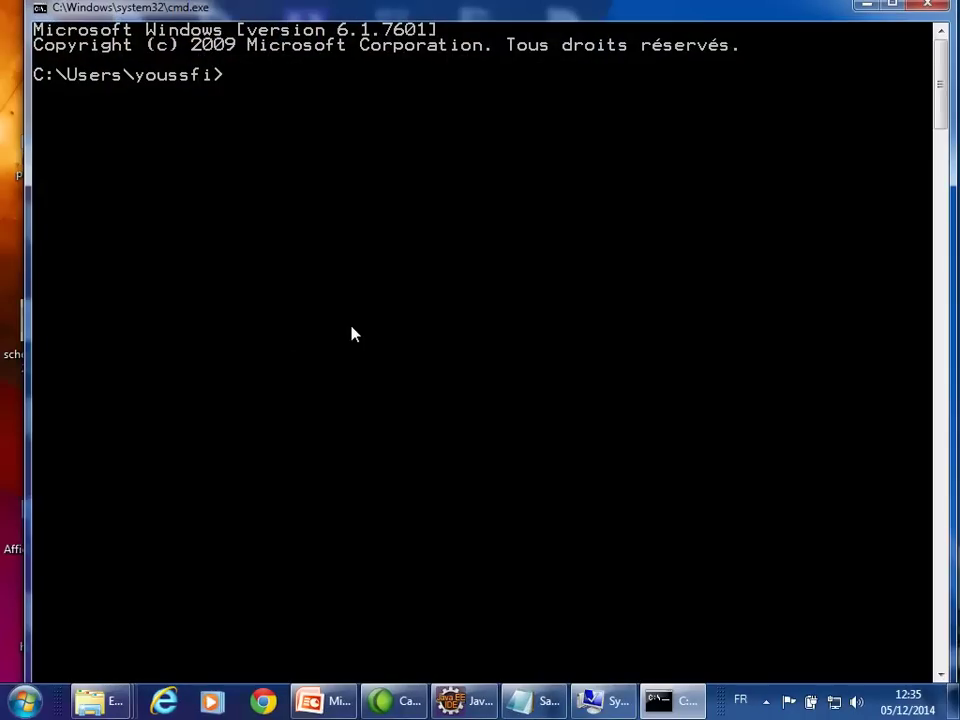
text(javac)
key(Return)
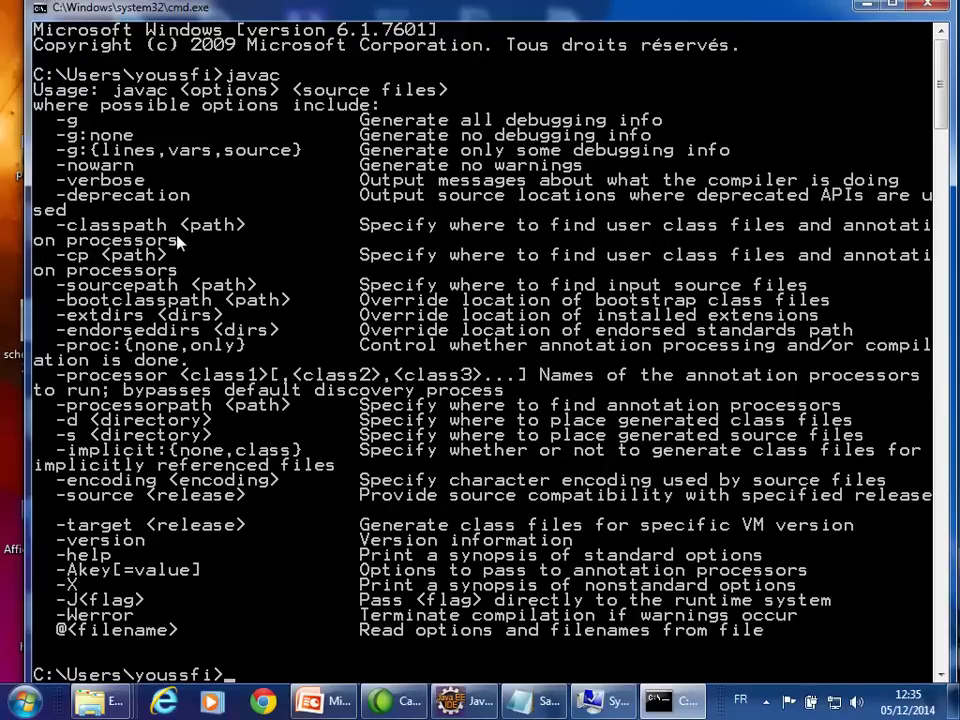
Clear the command prompt's output with cls and minimize its window
text(cls)
key(Return)
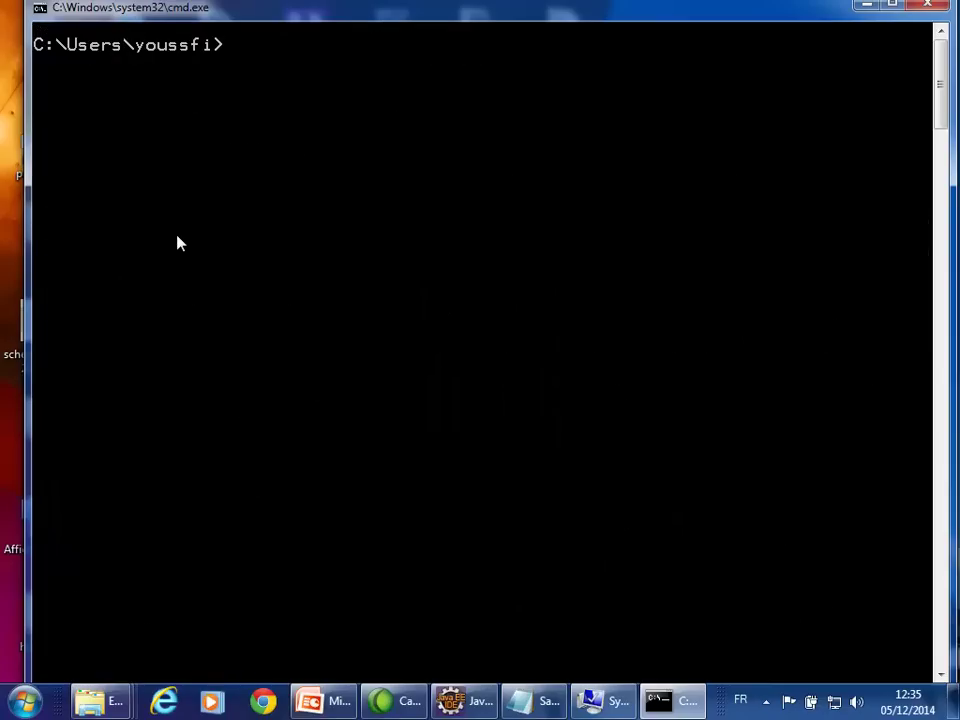
click(865, 8)
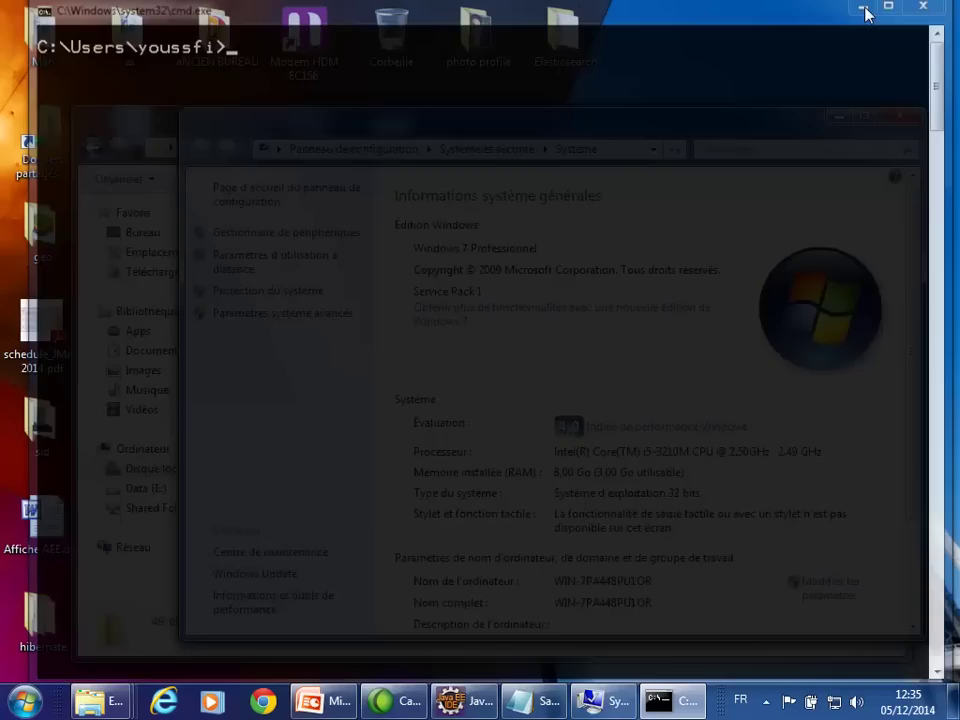
Open the jade folder on drive C: in a new explorer window and select jade.jar
key(super)
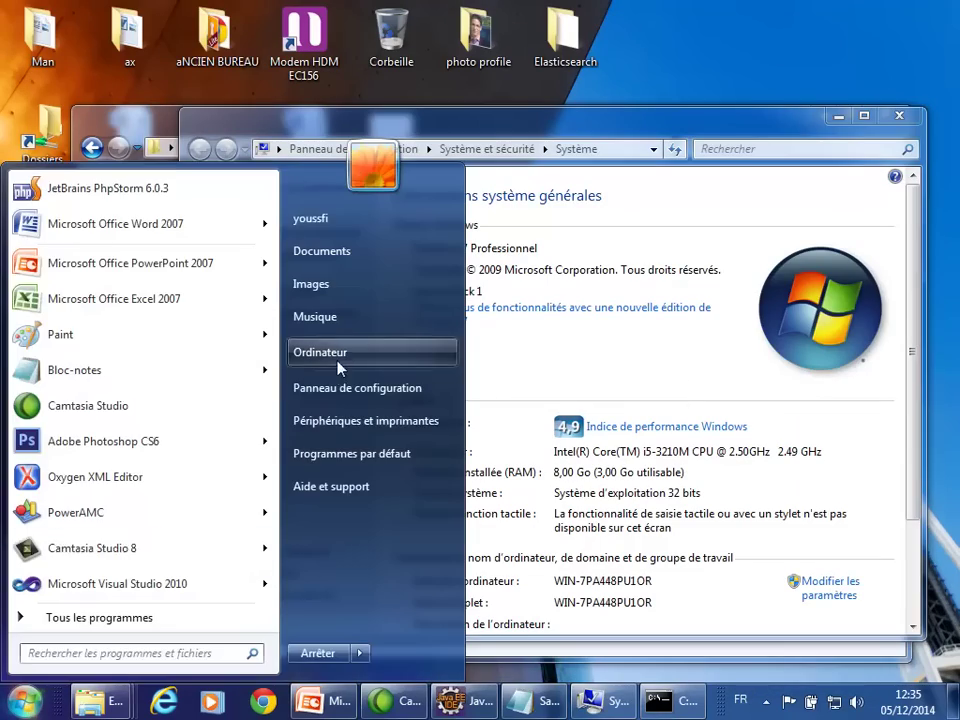
key(super)
key(super+e)
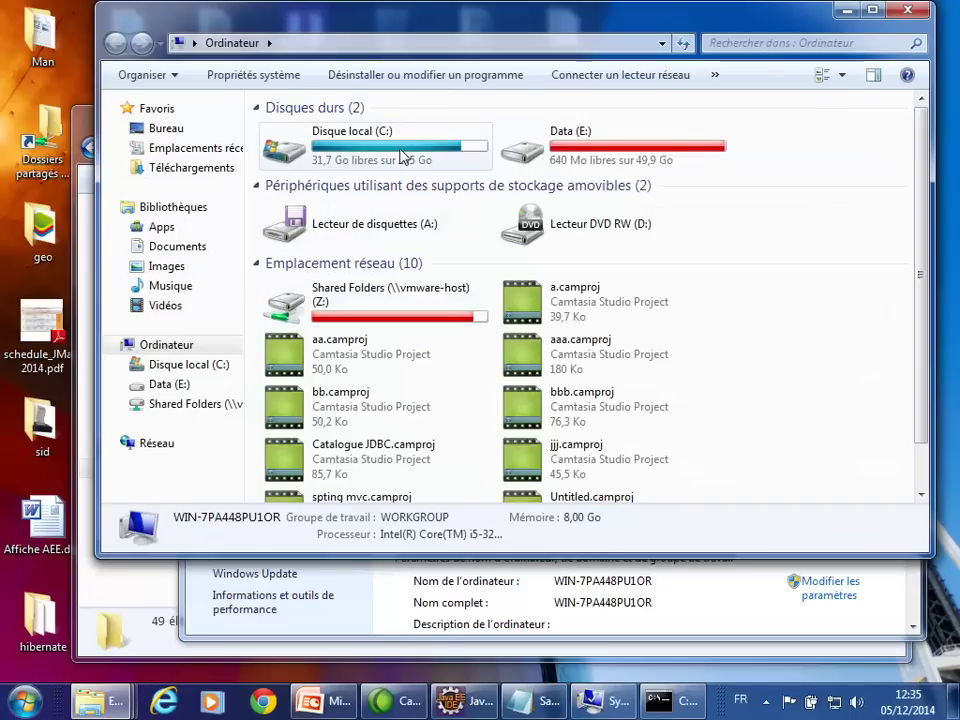
double_click(400, 155)
click(291, 227)
key(Down)
key(Down)
key(Down)
key(Down)
key(Down)
key(Return)
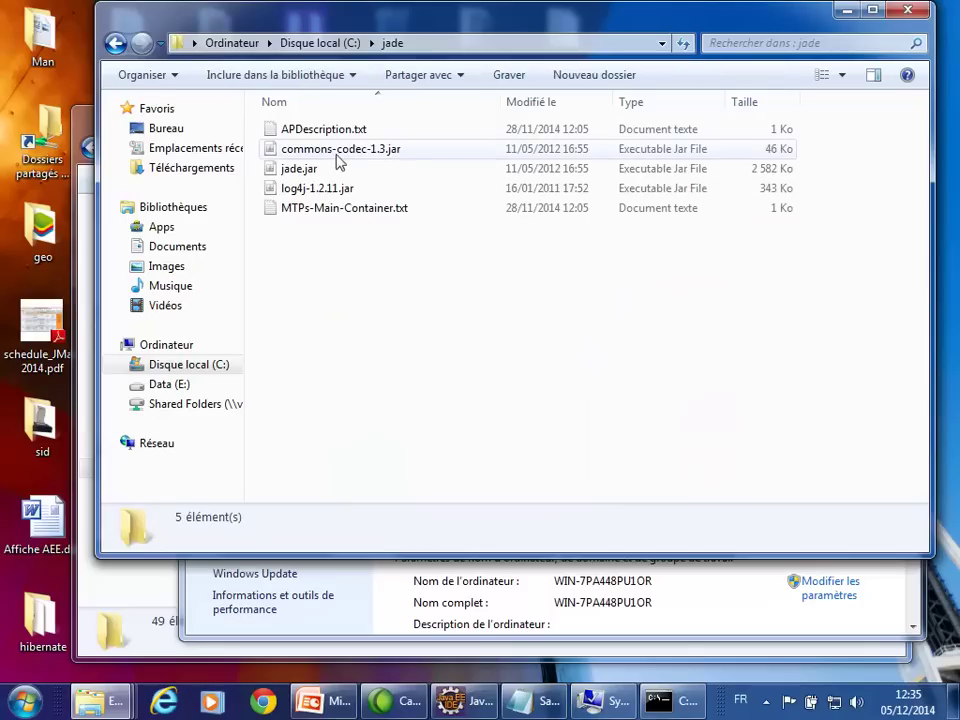
click(345, 171)
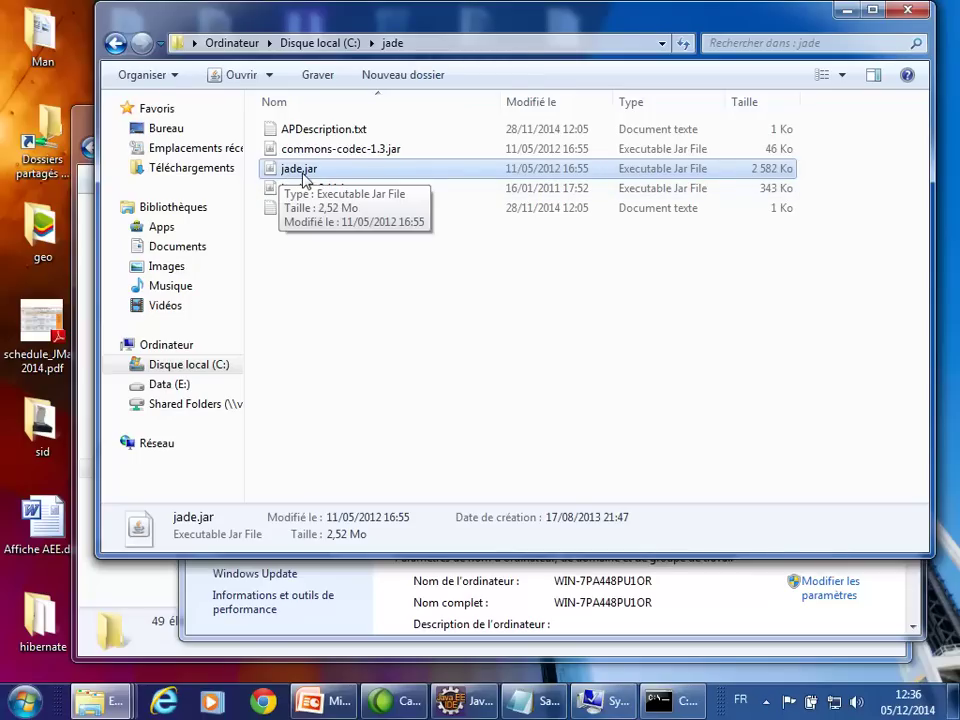
Select the three jar files commons-codec-1.3.jar, jade.jar and log4j-1.2.11.jar in the jade folder
click(332, 151)
click(329, 191)
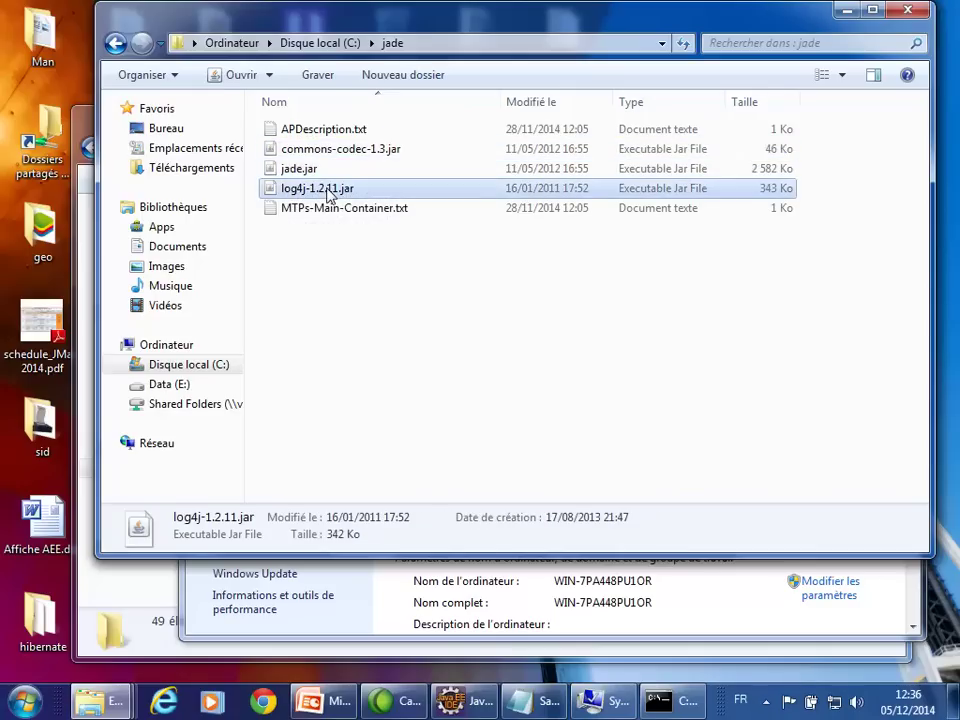
click(322, 152)
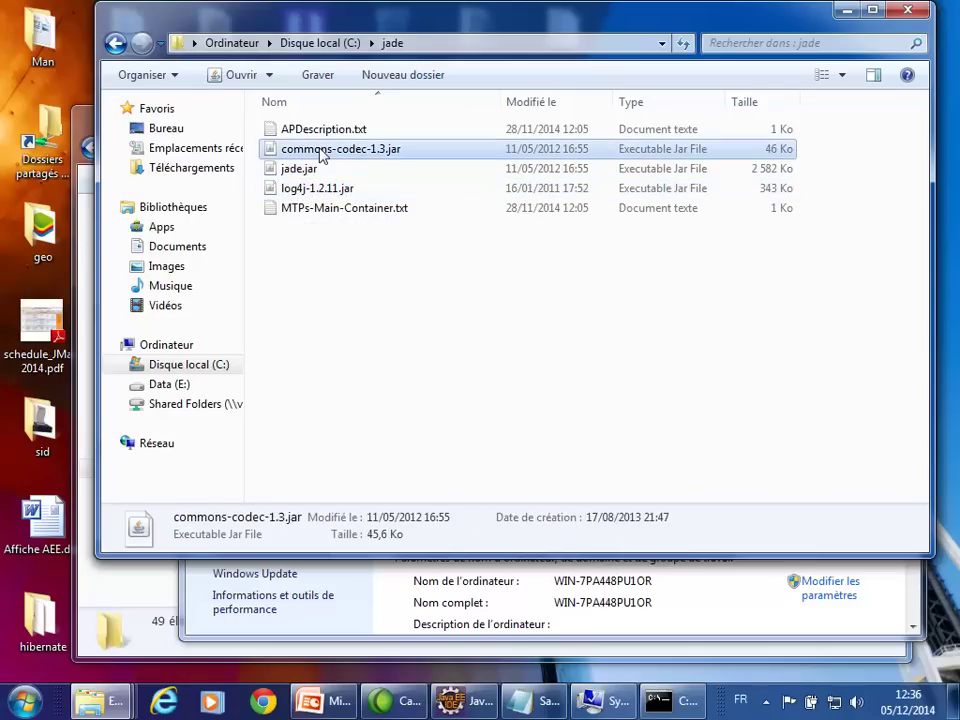
key(shift+Down)
key(shift+Down)
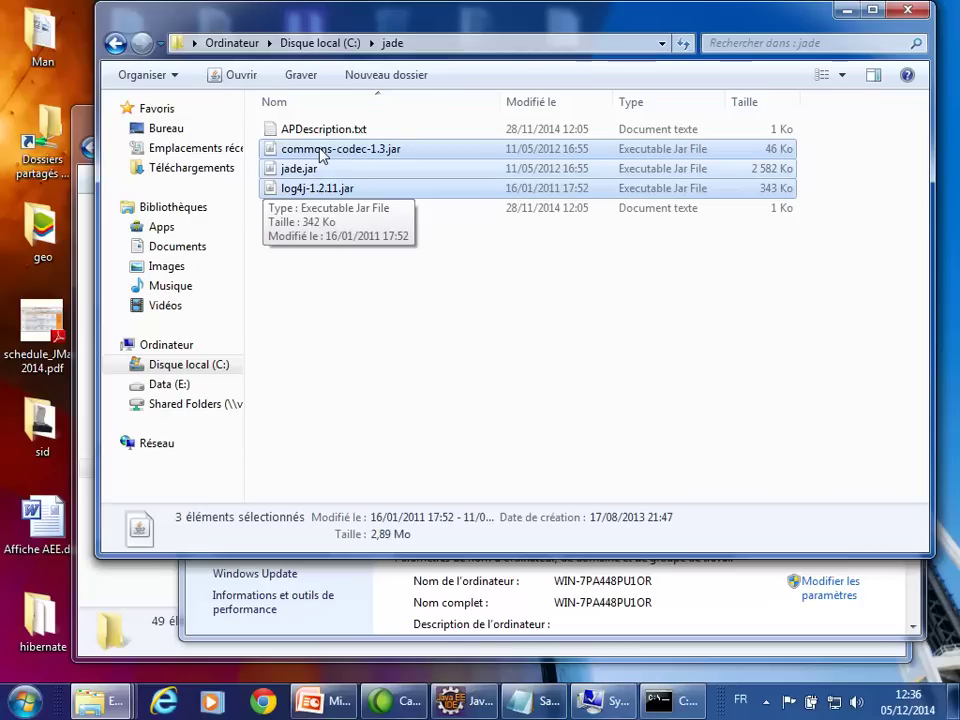
Display the jade folder's full path as text, then select only jade.jar in the file list
click(439, 46)
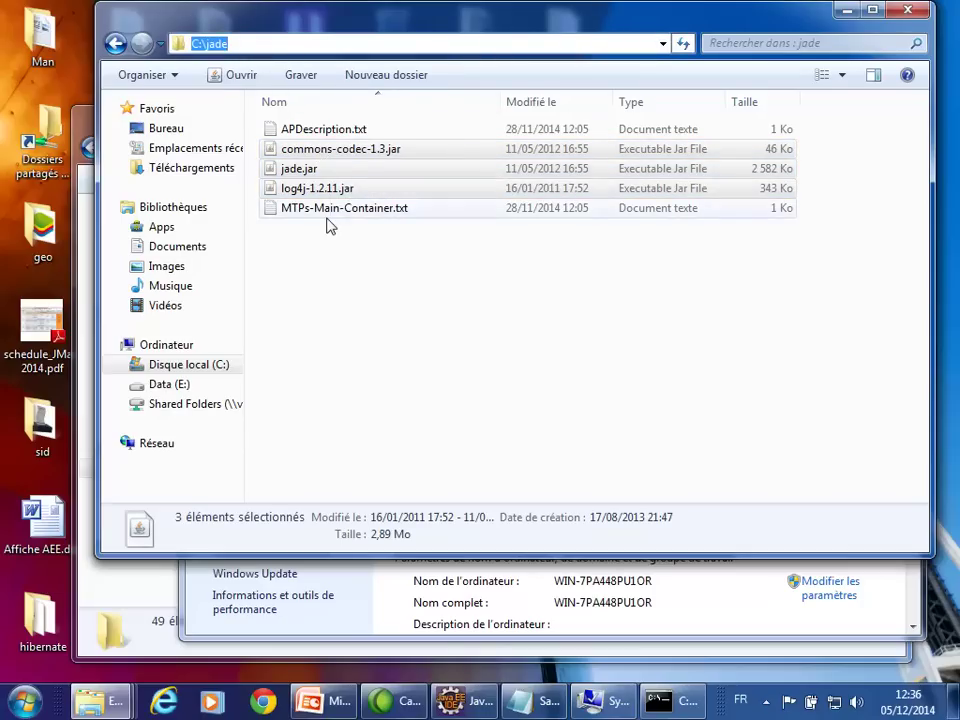
click(242, 43)
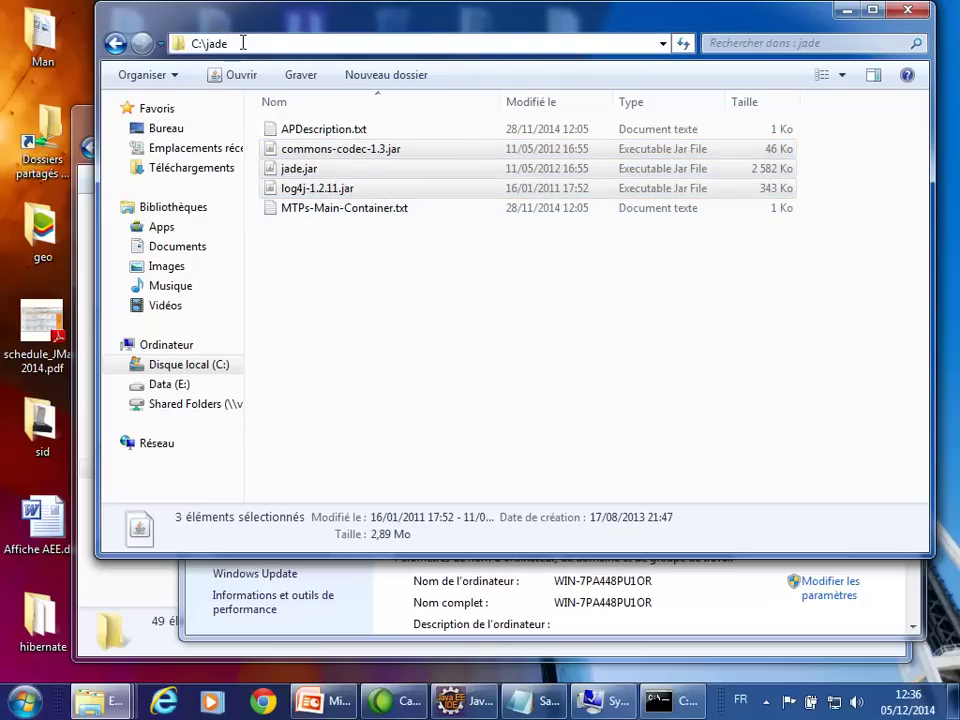
click(316, 189)
click(306, 172)
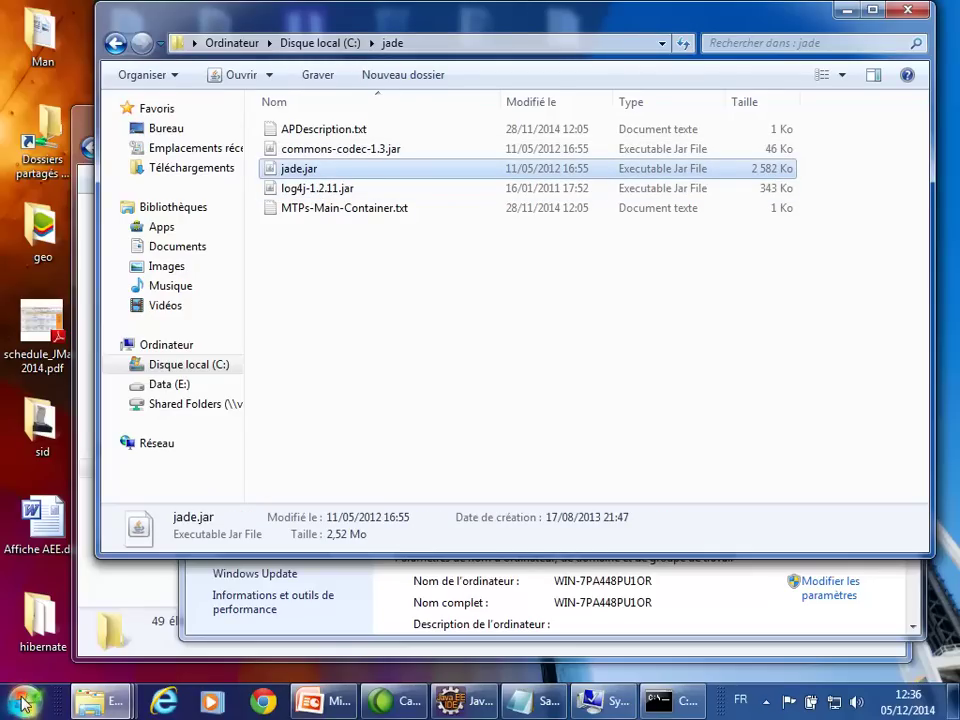
Open the Windows environment variables from the computer's properties and copy the value of the classpath system variable
key(super)
right_click(390, 354)
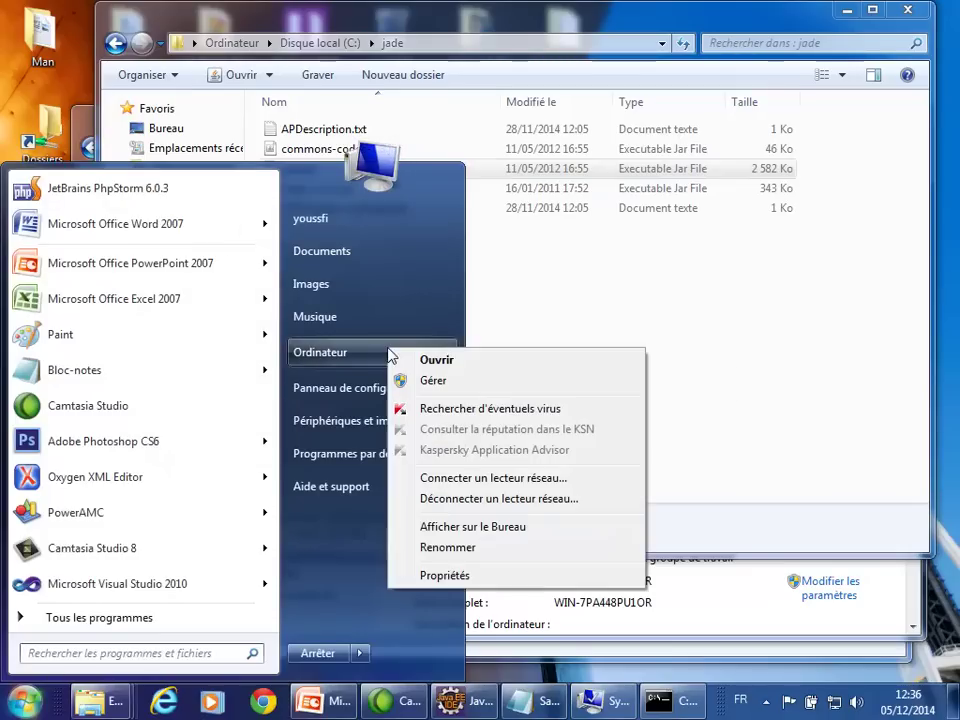
click(466, 578)
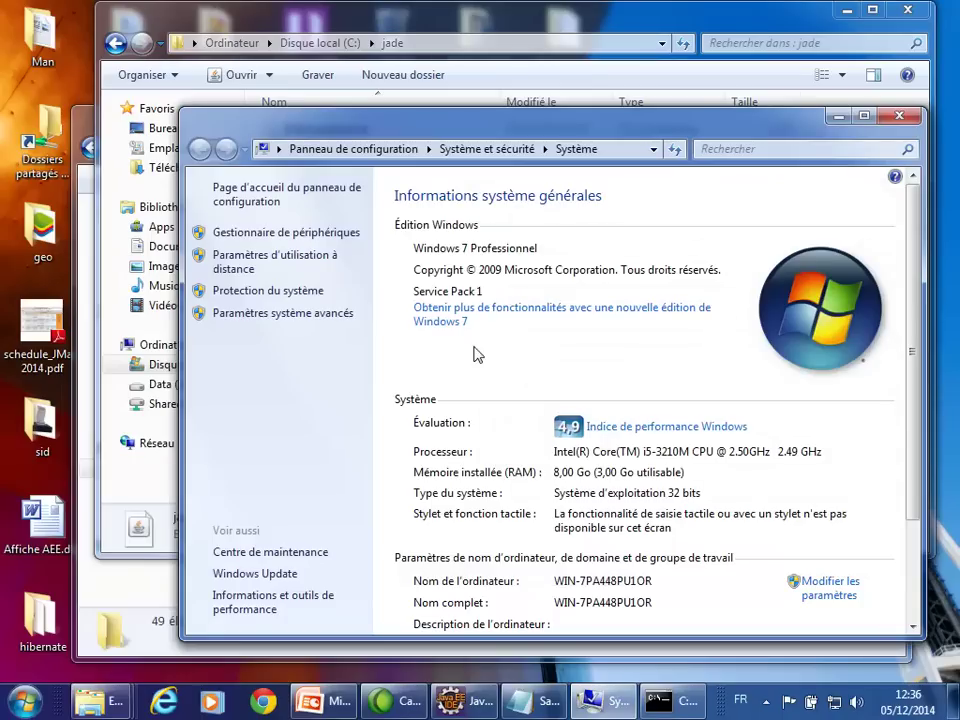
click(285, 313)
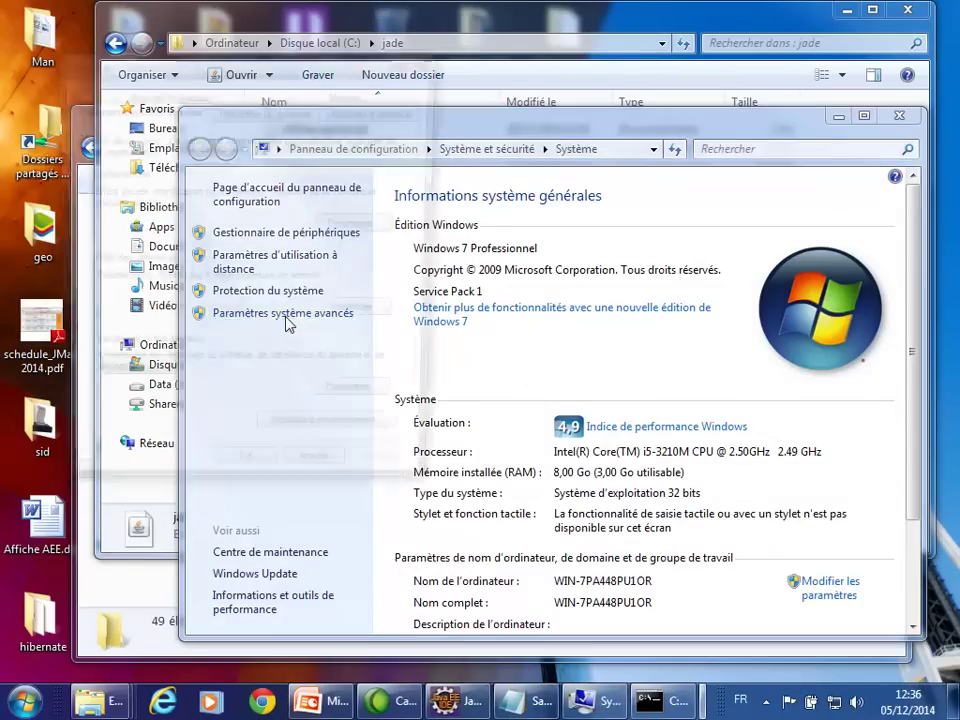
click(308, 447)
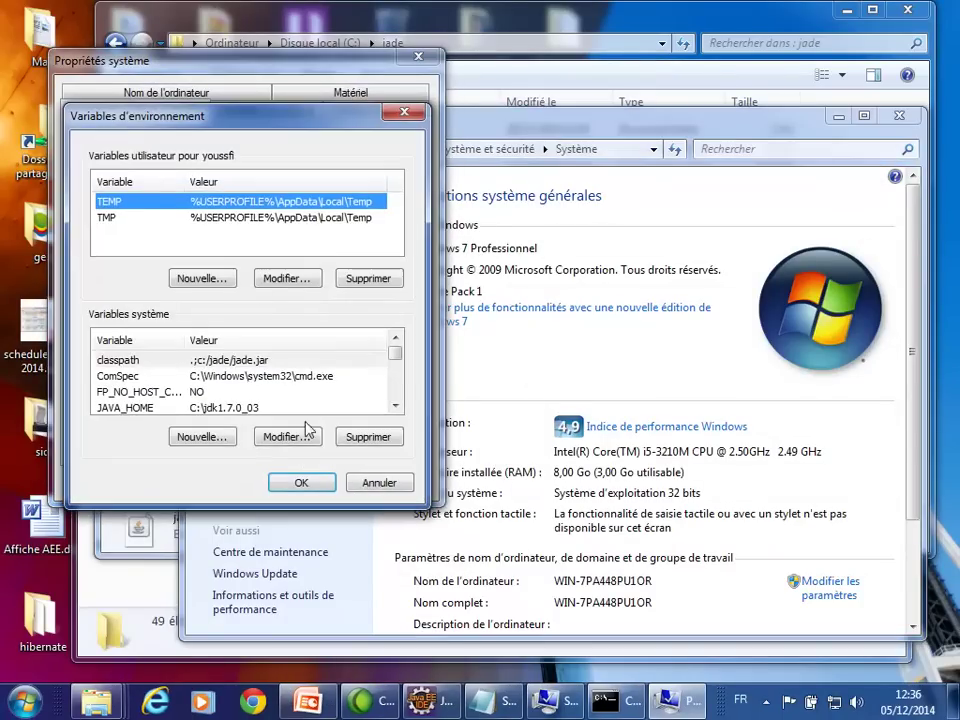
click(105, 360)
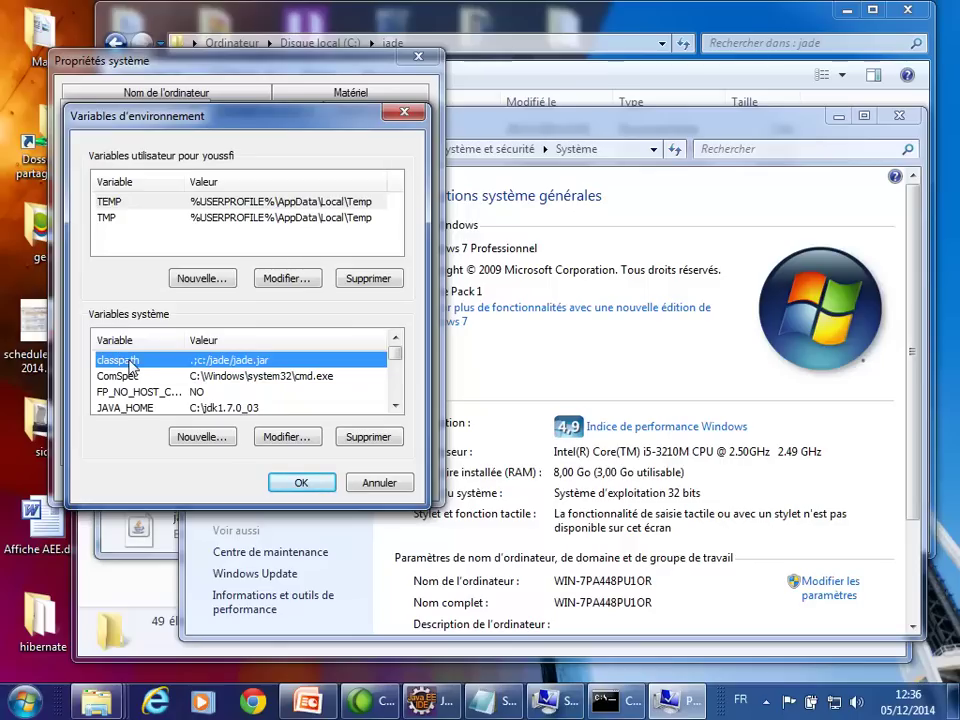
double_click(203, 368)
key(ctrl+c)
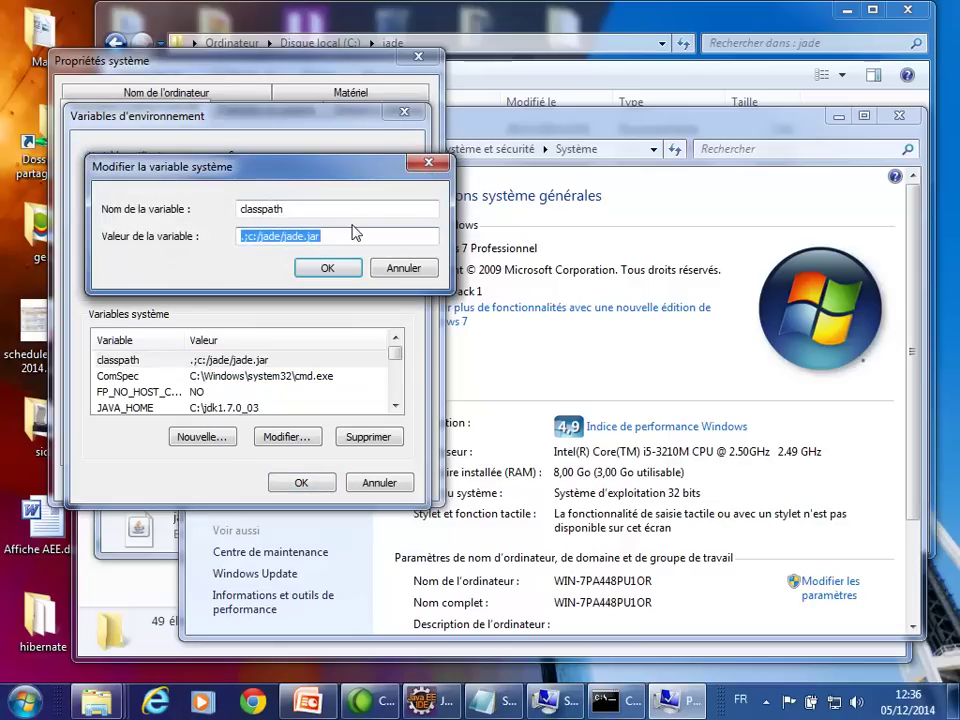
Replace the classpath value with "a" and delete the classpath system variable
key(BackSpace)
text(a)
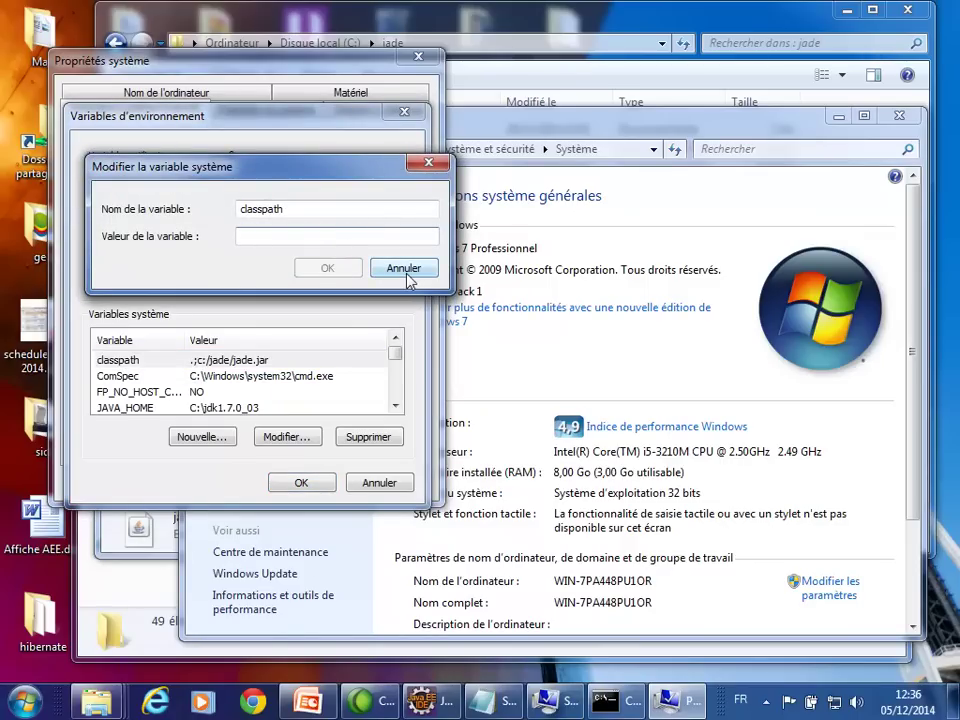
click(343, 272)
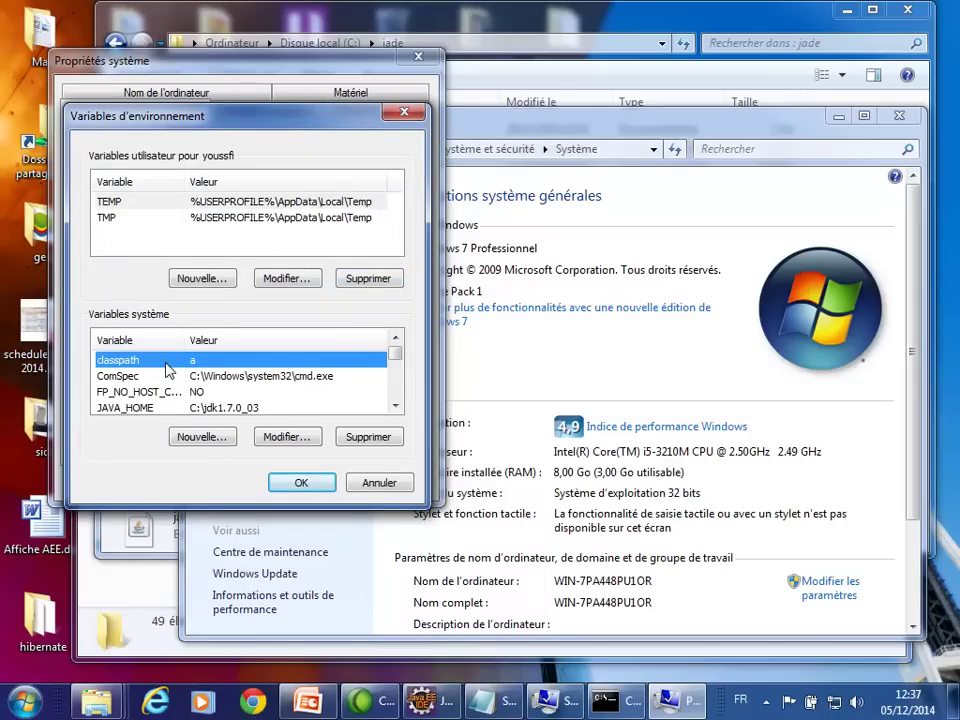
click(368, 437)
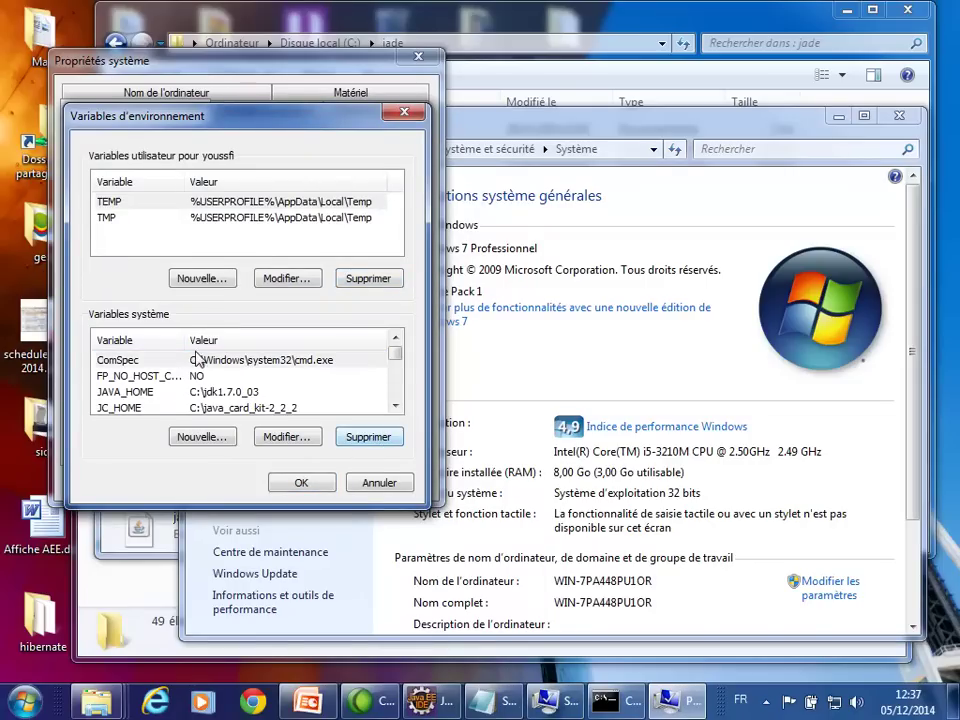
Create a new system variable named classpath with the copied value ".;c:/jade/jade.jar"
click(204, 445)
text(classpath)
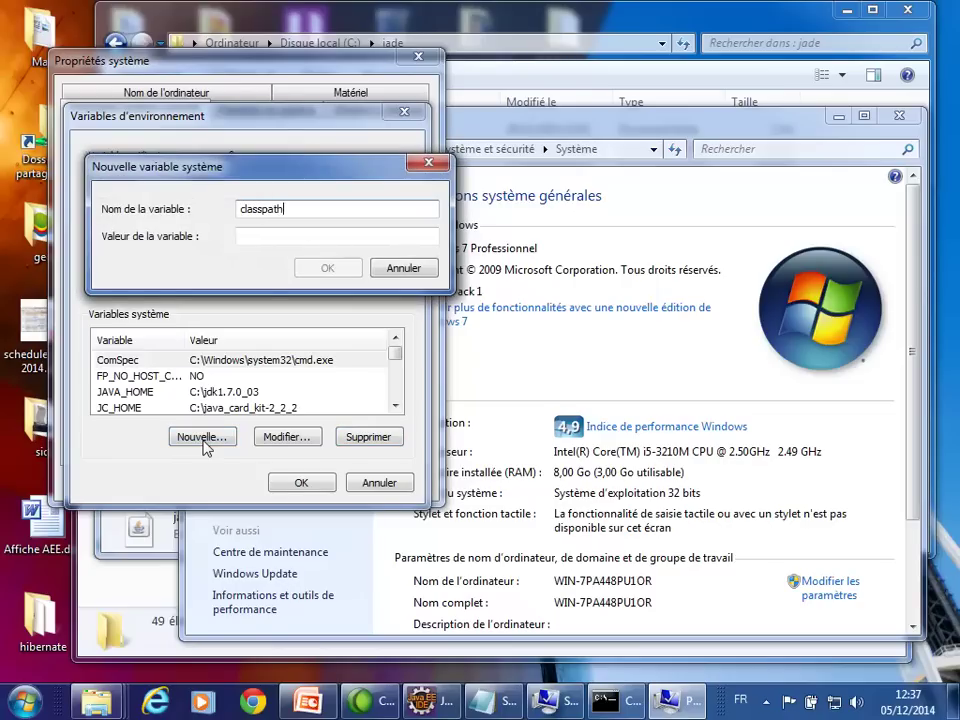
click(271, 235)
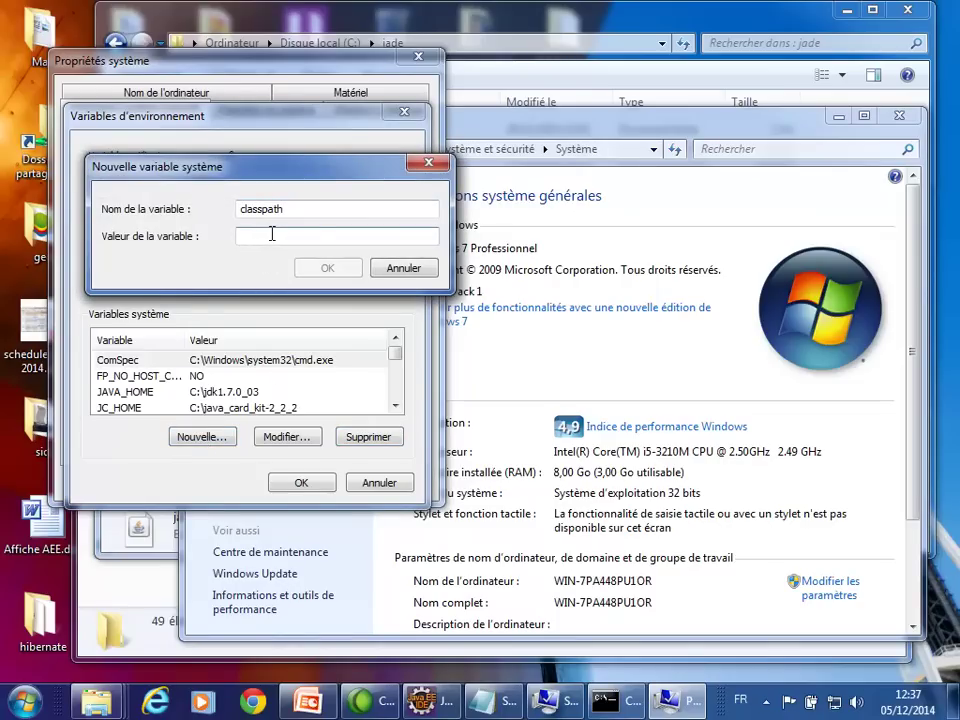
key(ctrl+v)
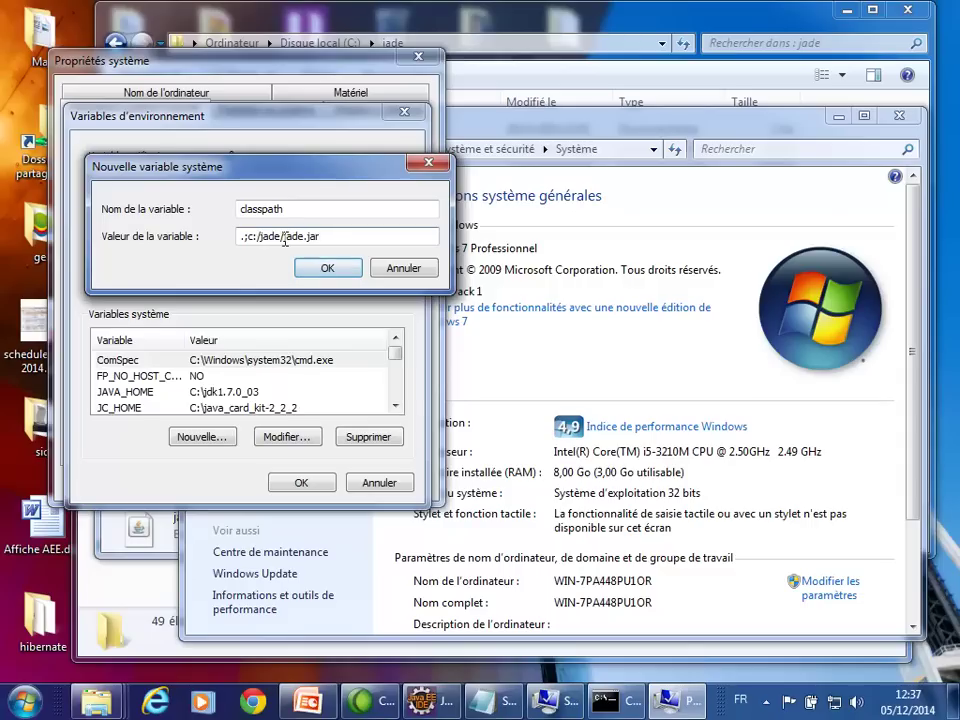
Highlight the jade.jar file name, full jar path and leading ".;" in the value, then cancel the new variable and all system dialogs
drag(284, 237, 338, 237)
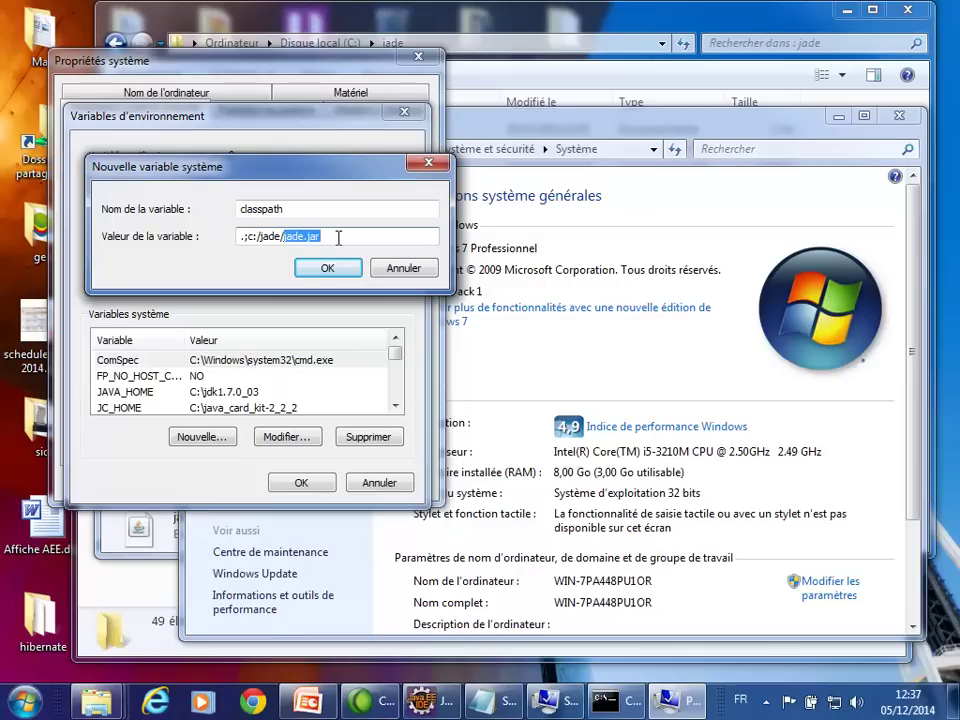
click(256, 237)
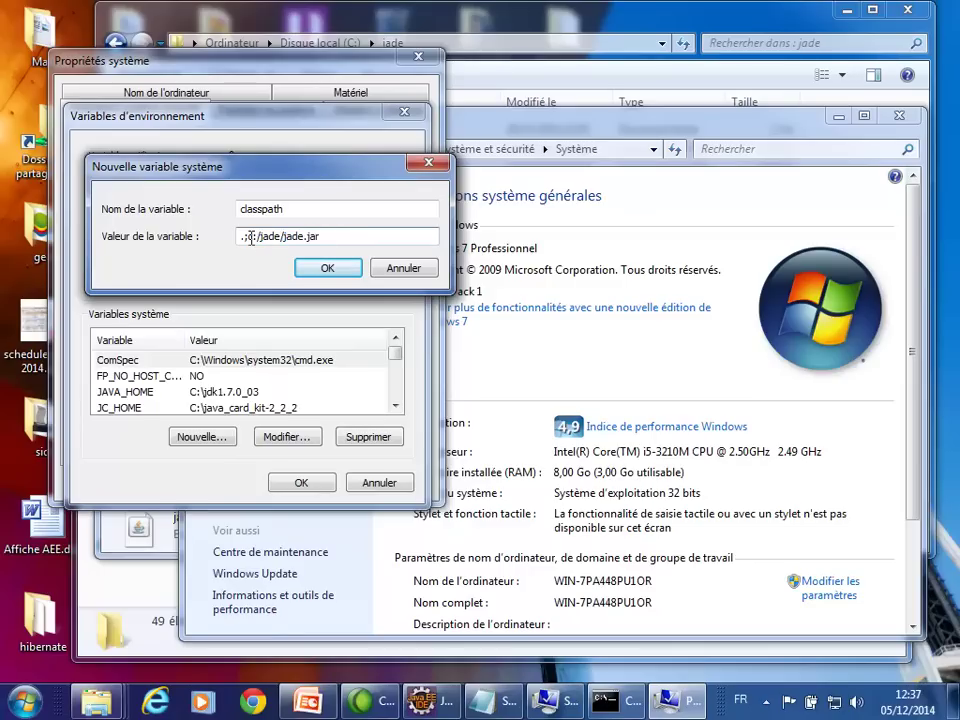
drag(250, 237, 369, 219)
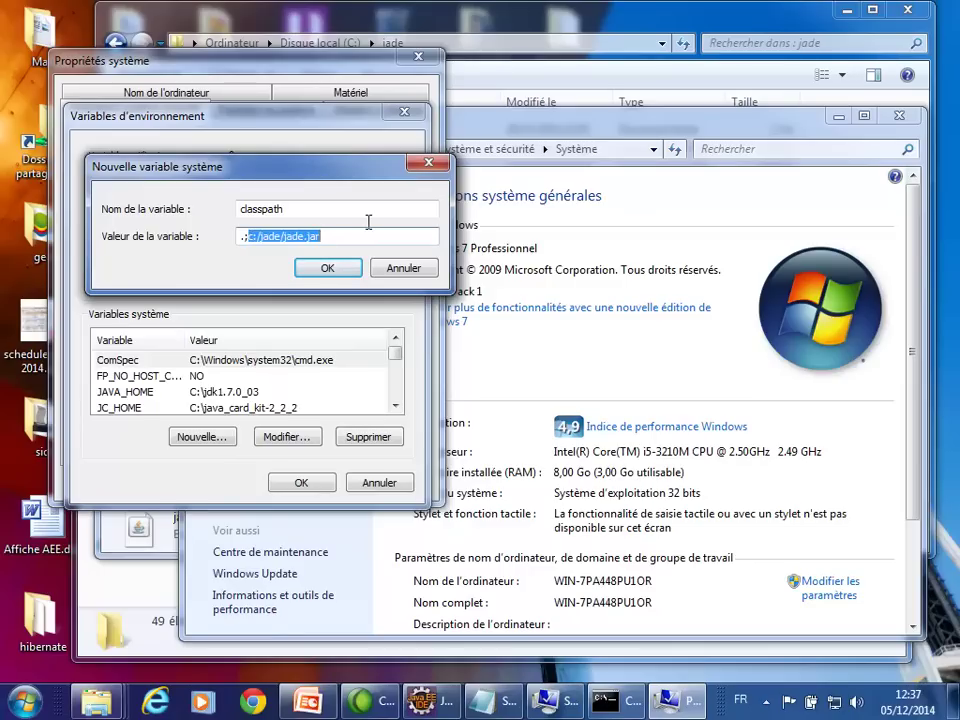
click(249, 238)
key(shift+Home)
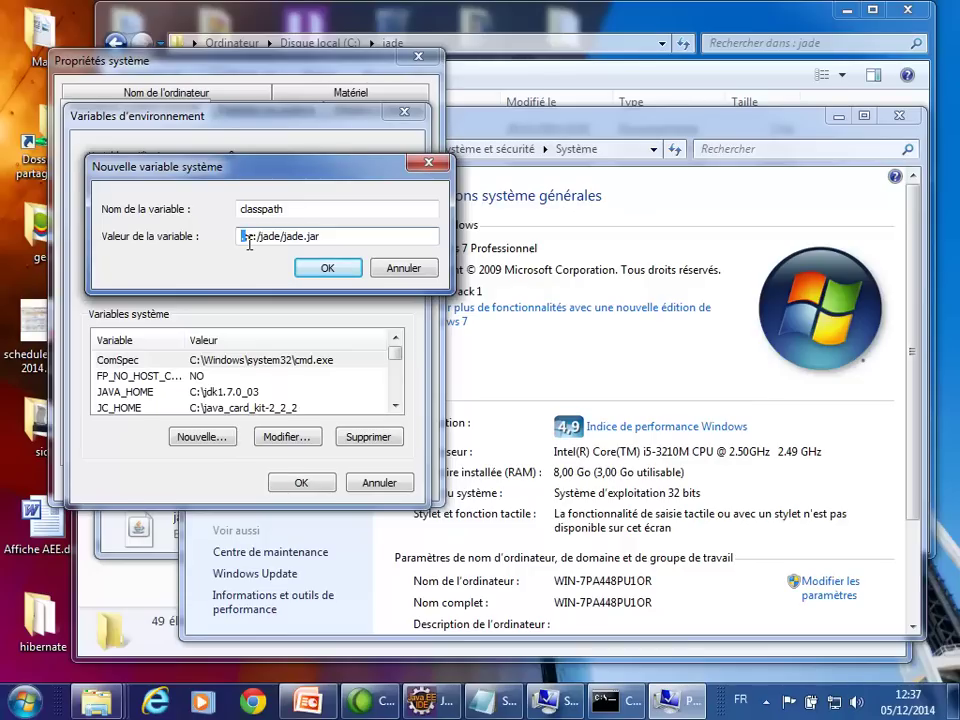
click(418, 272)
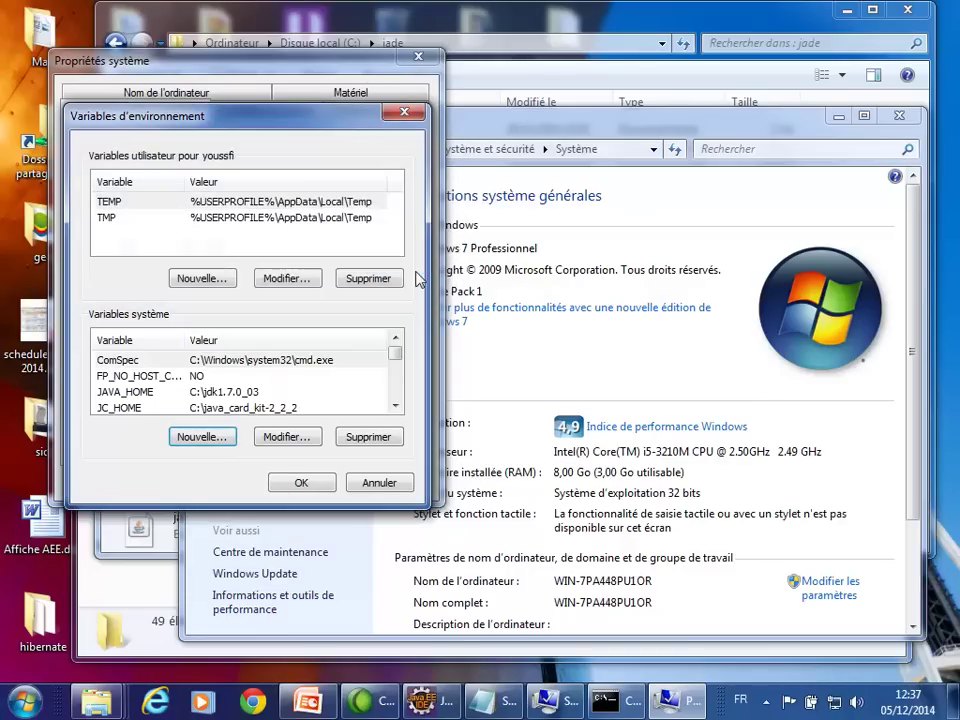
click(376, 482)
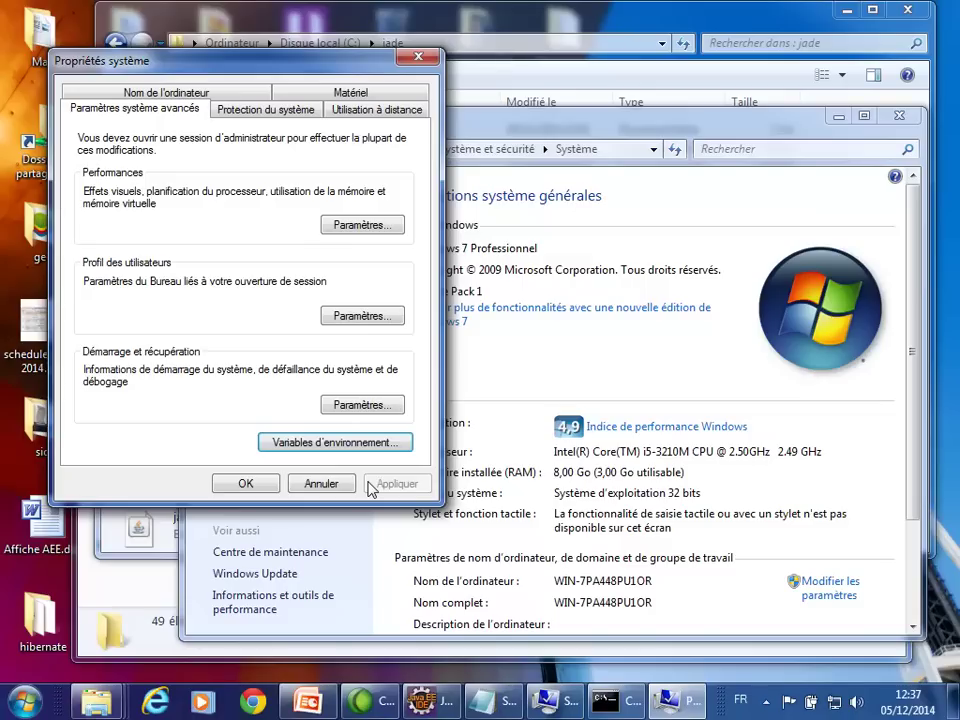
click(312, 484)
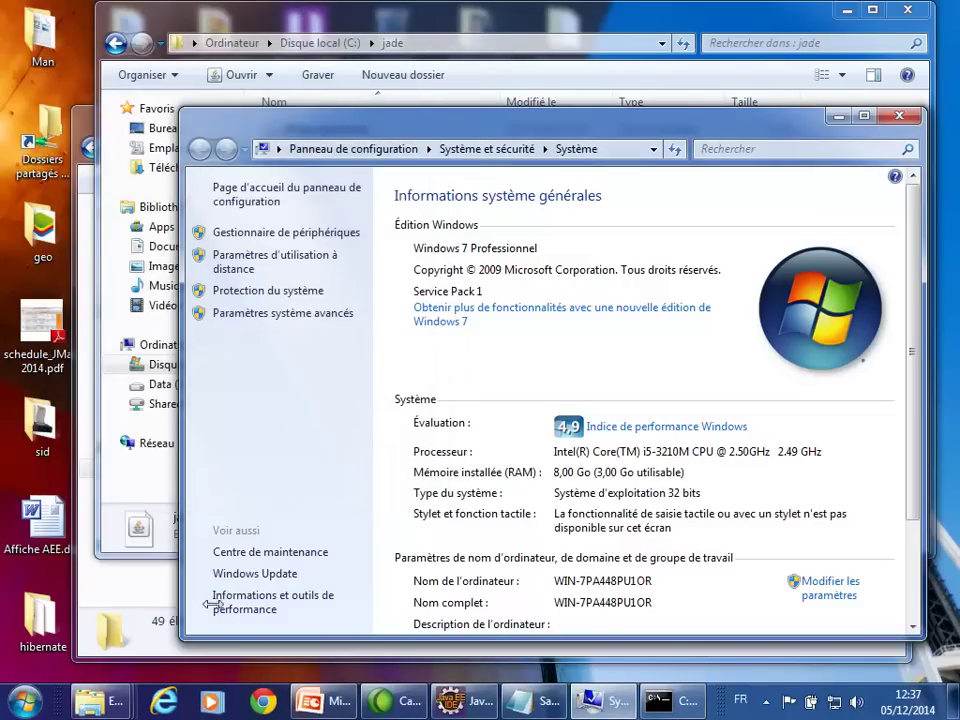
Open a new command prompt window with cmd
click(22, 706)
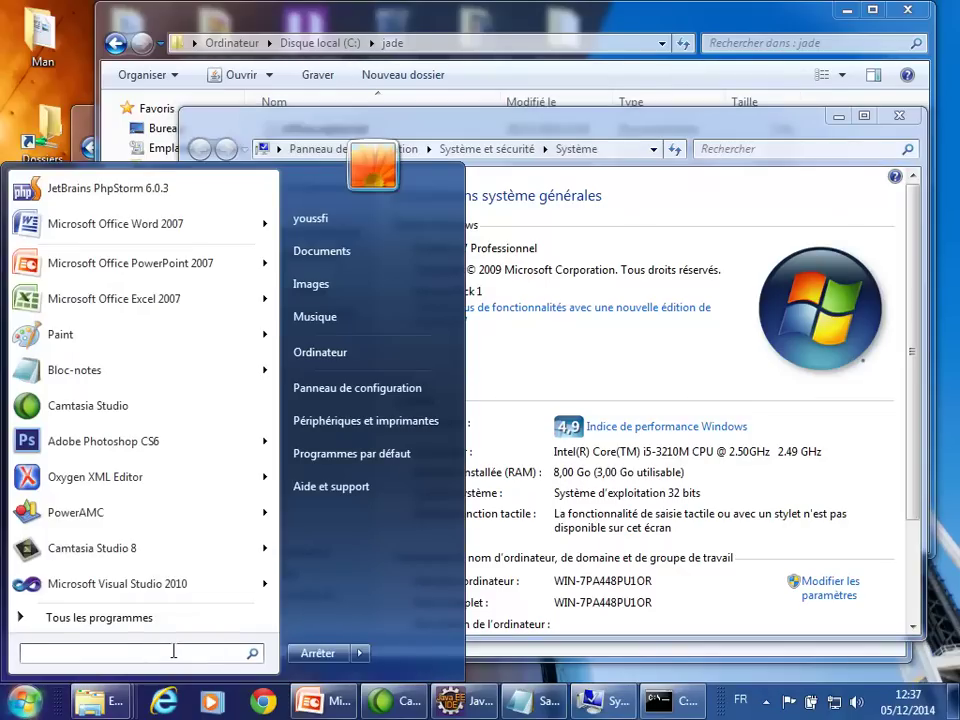
text(cmd)
key(Return)
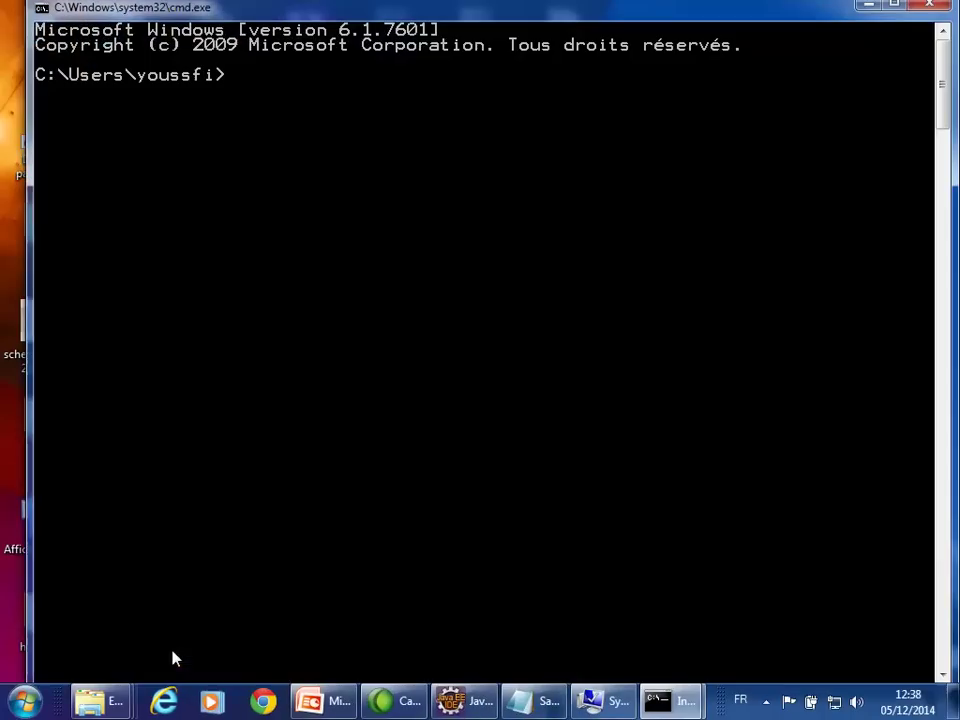
Move up to the root of drive C: with two cd.. commands and clear the output with cls
text(cd..)
key(Return)
text(cd..)
key(Return)
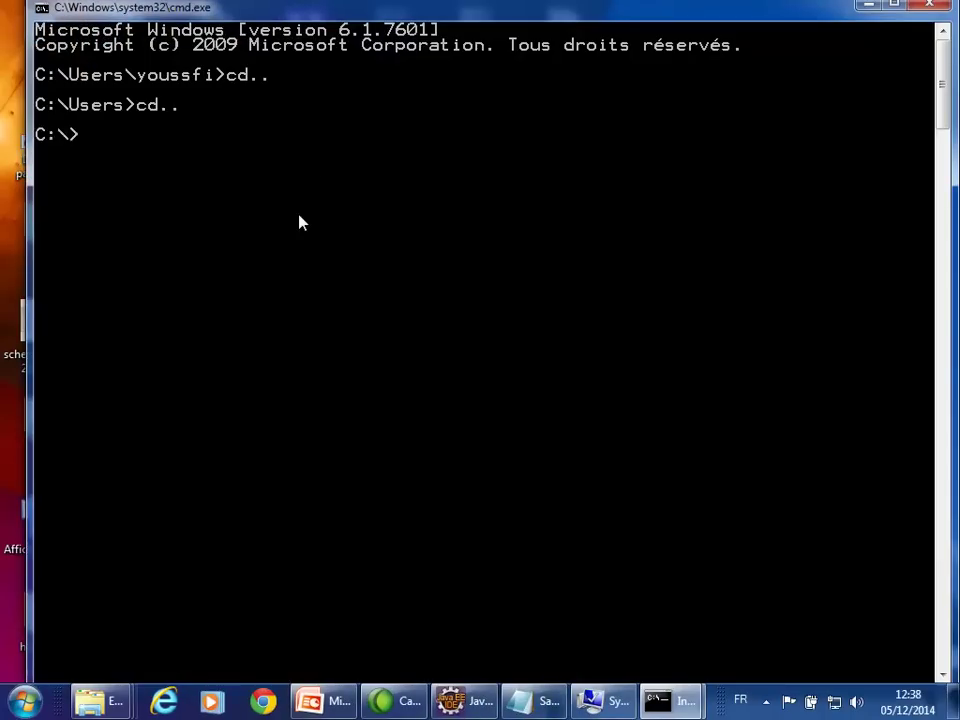
text(cls)
key(Return)
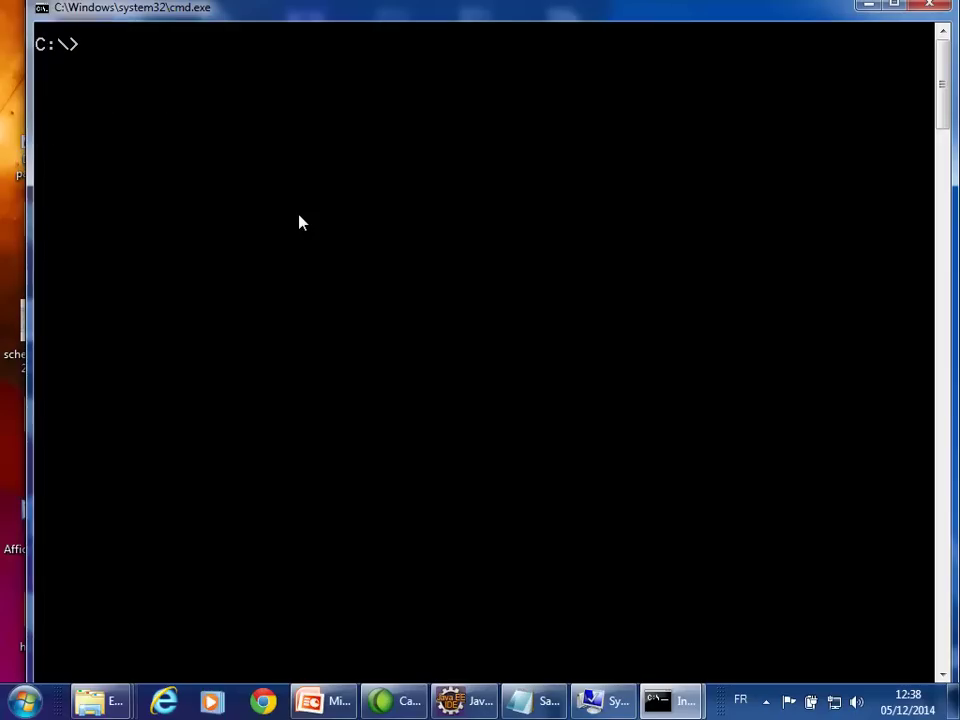
Switch to PowerPoint, view slide 37 on JADE's software architecture as a slide show, and exit the show
click(330, 698)
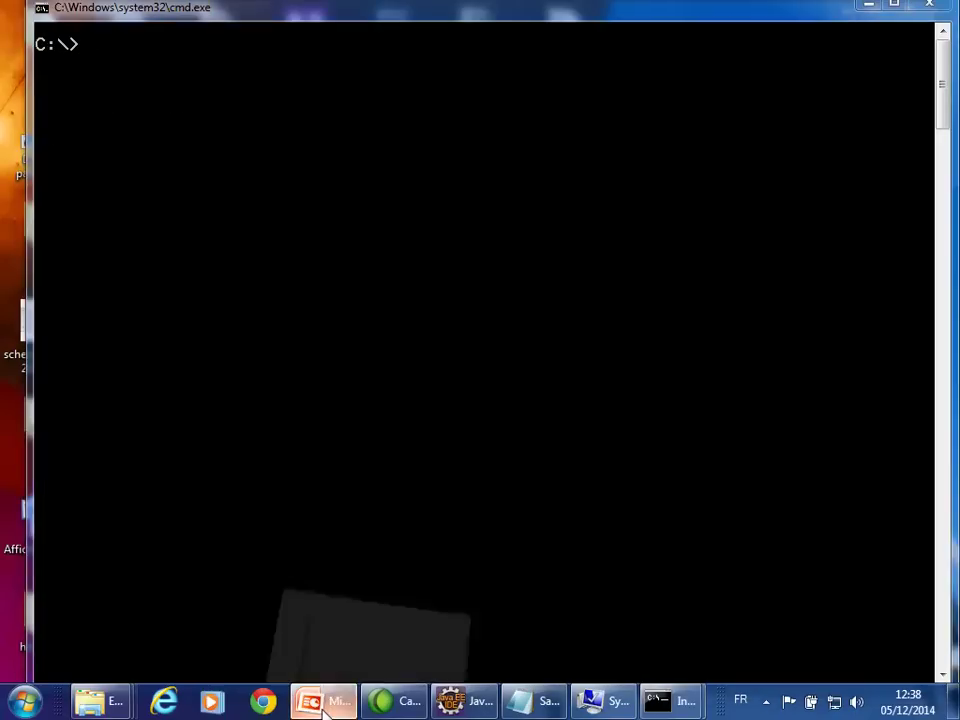
click(79, 475)
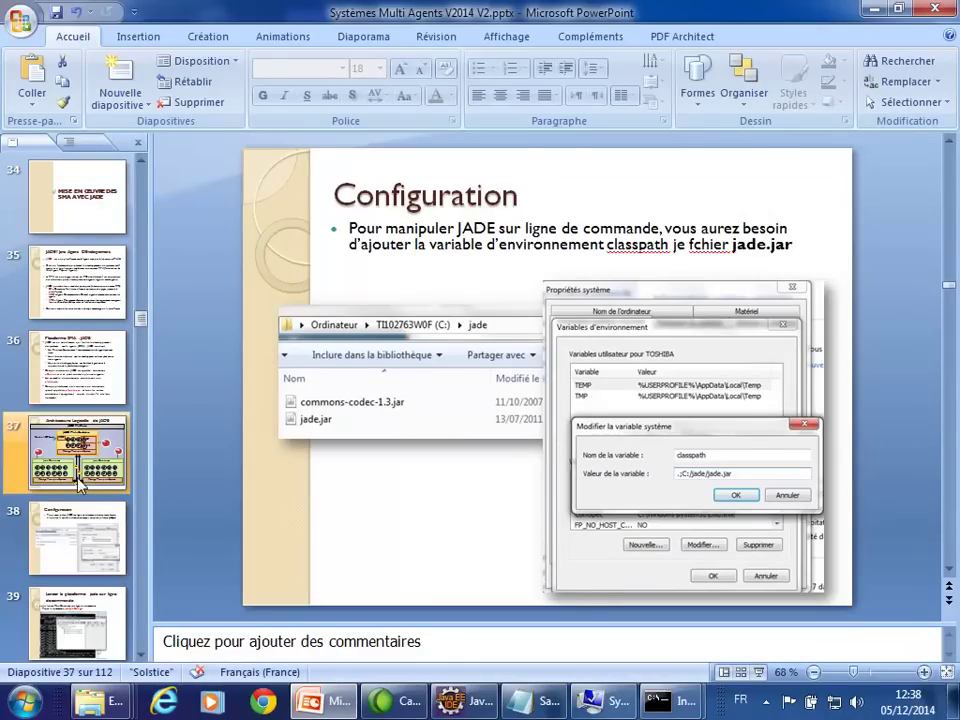
click(759, 672)
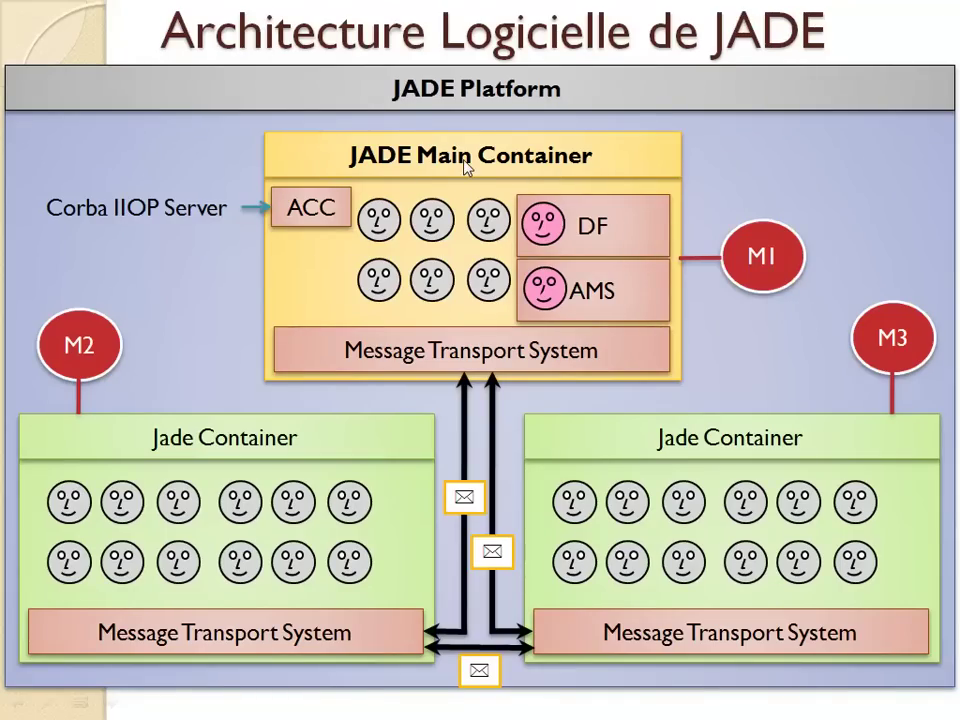
key(Escape)
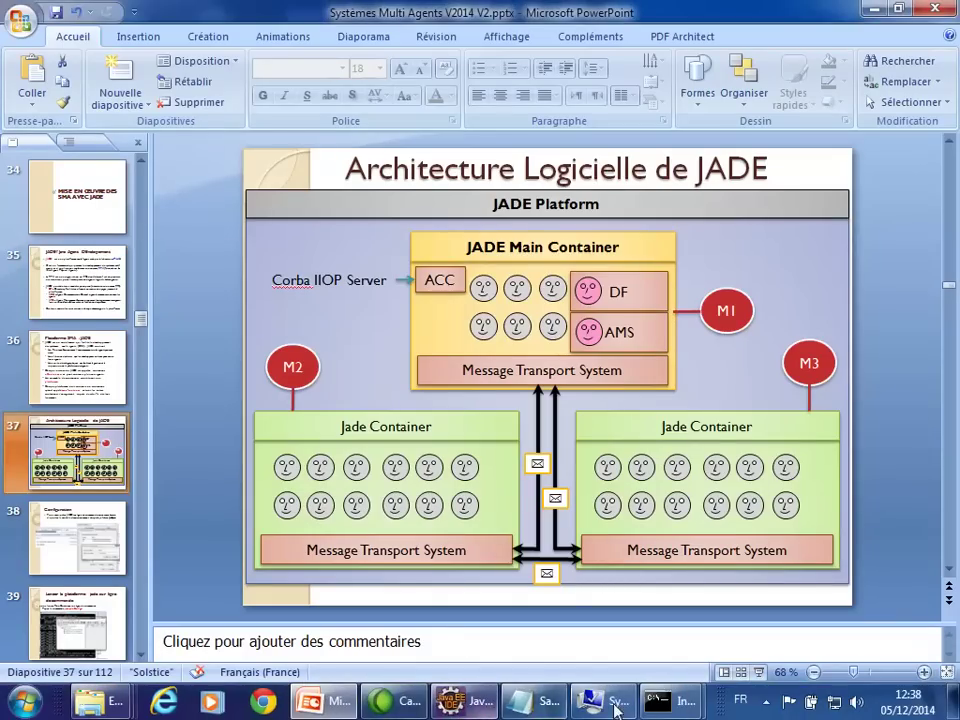
Switch to the command prompt at the root of C: and launch the JADE platform with java jade.Boot -gui
mouse_move(657, 700)
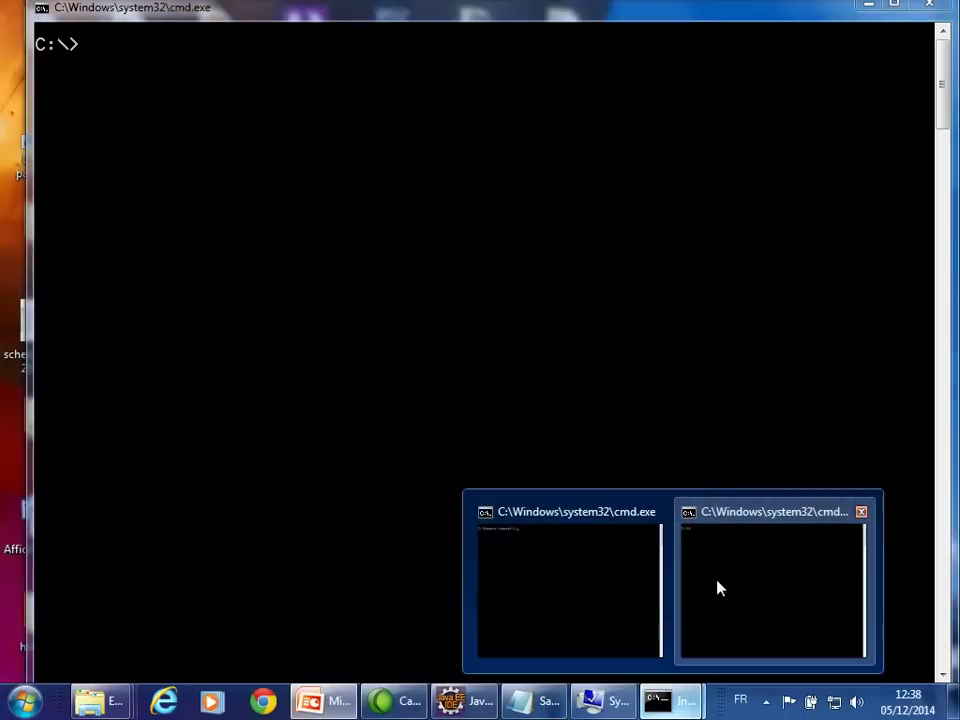
click(718, 588)
text(java )
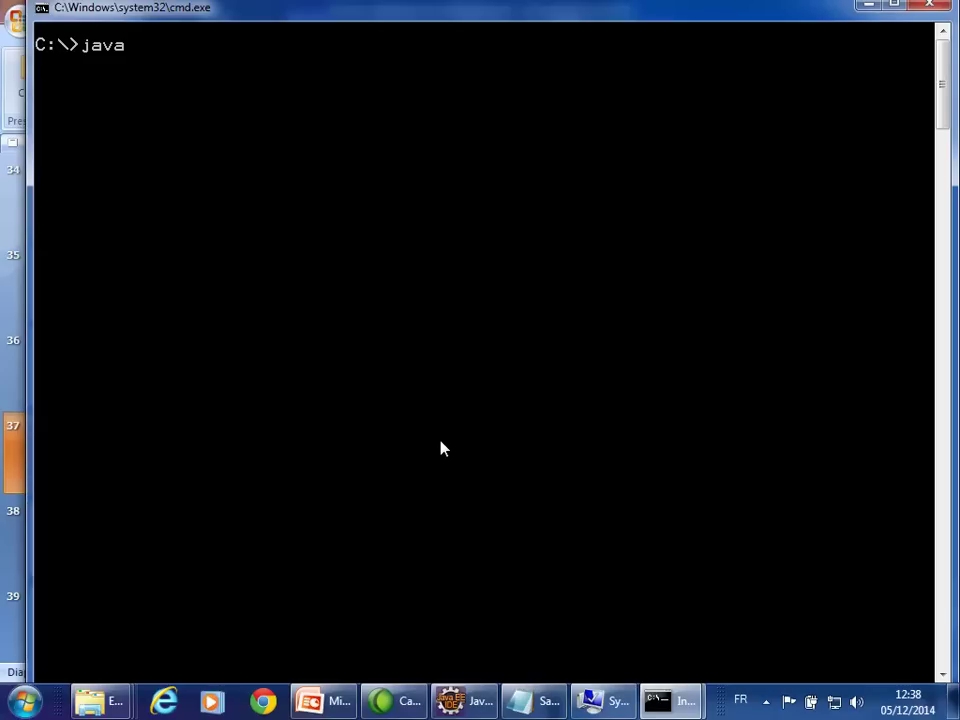
text(jade.Boot)
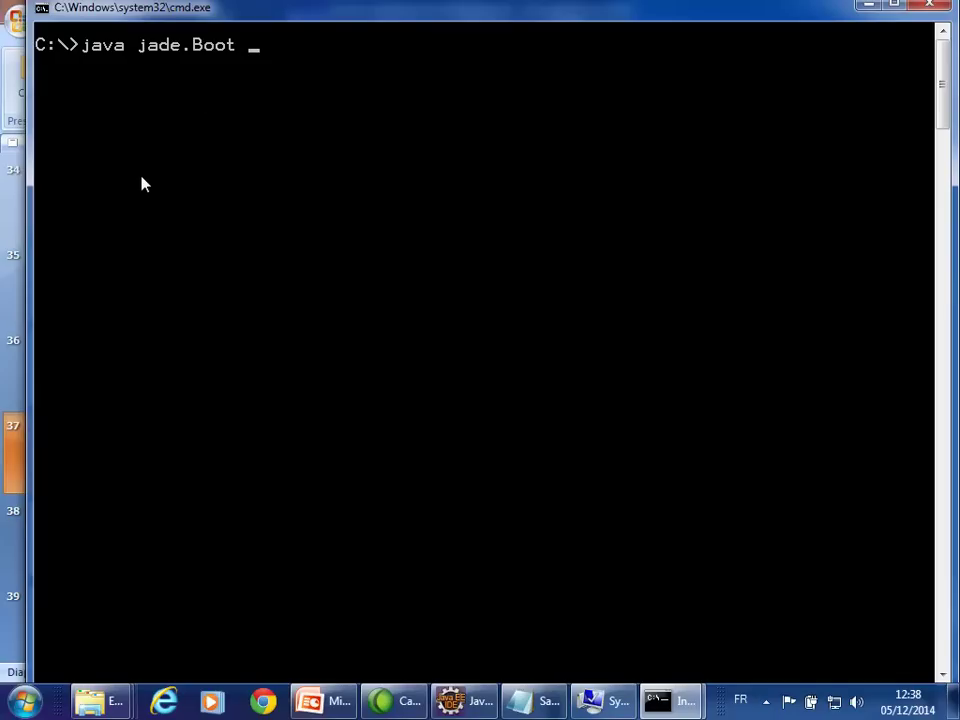
text(-gui)
key(Return)
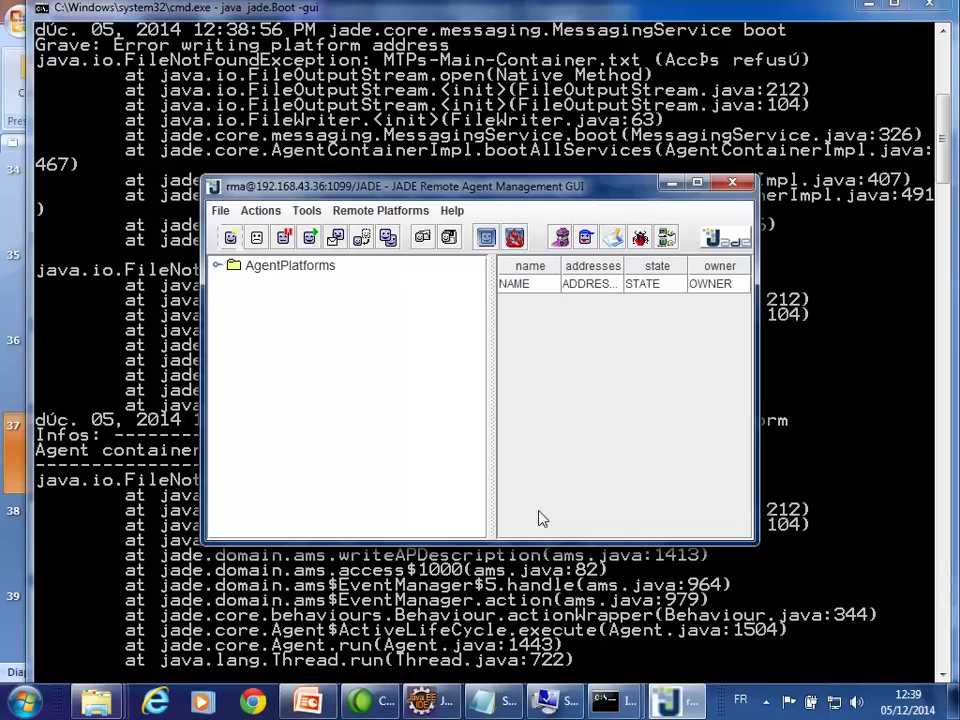
View the JADE startup output in the console, then return to the management GUI and expand AgentPlatforms down to the Main-Container's agents
click(323, 102)
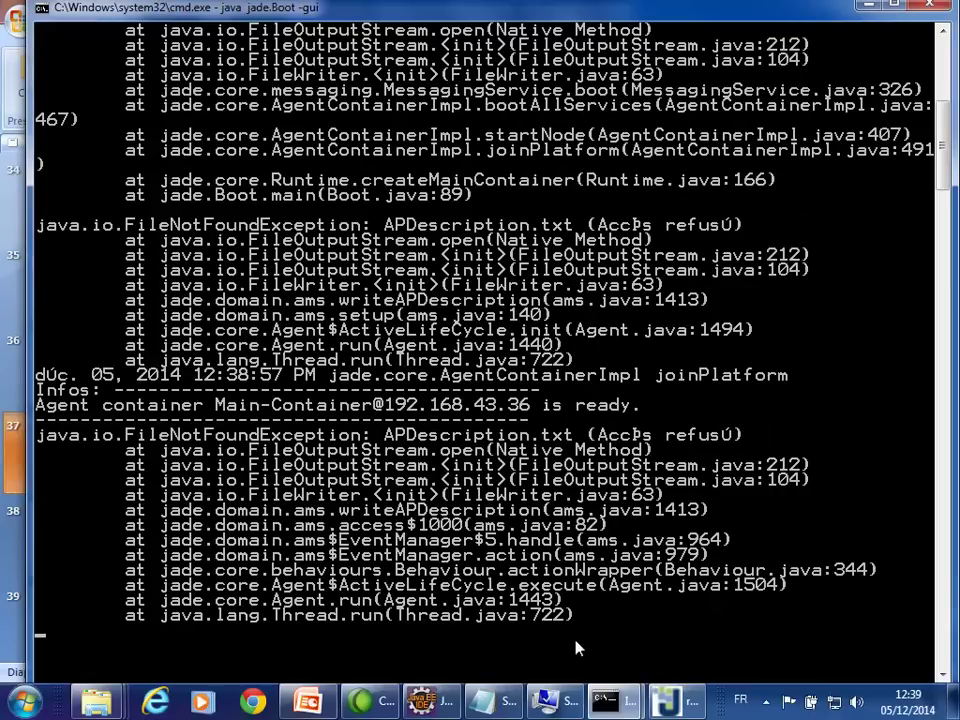
click(672, 704)
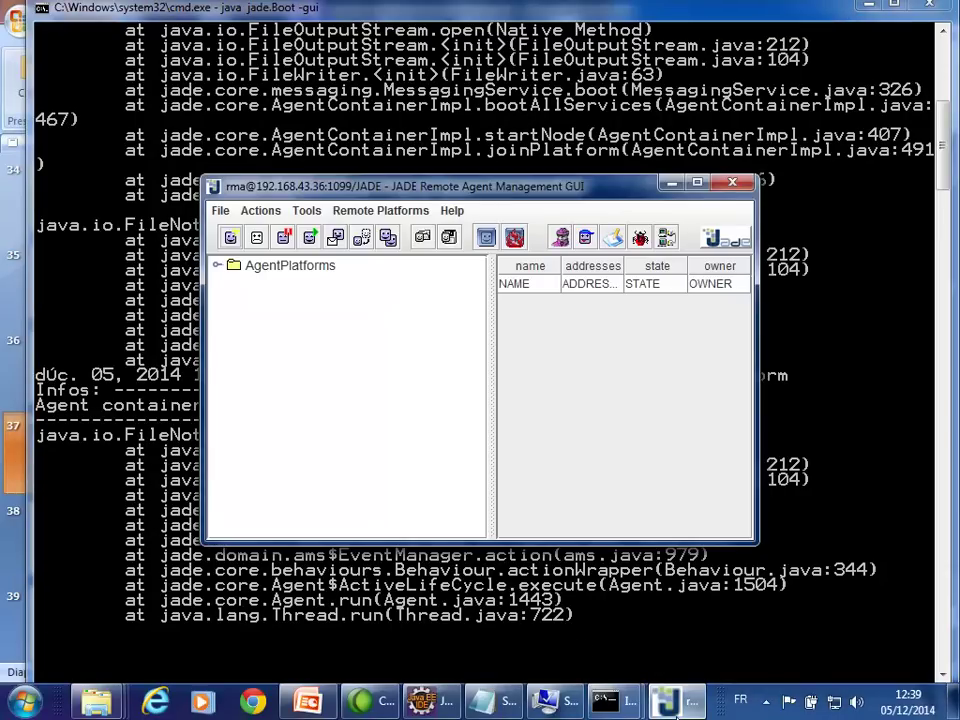
click(216, 265)
click(235, 284)
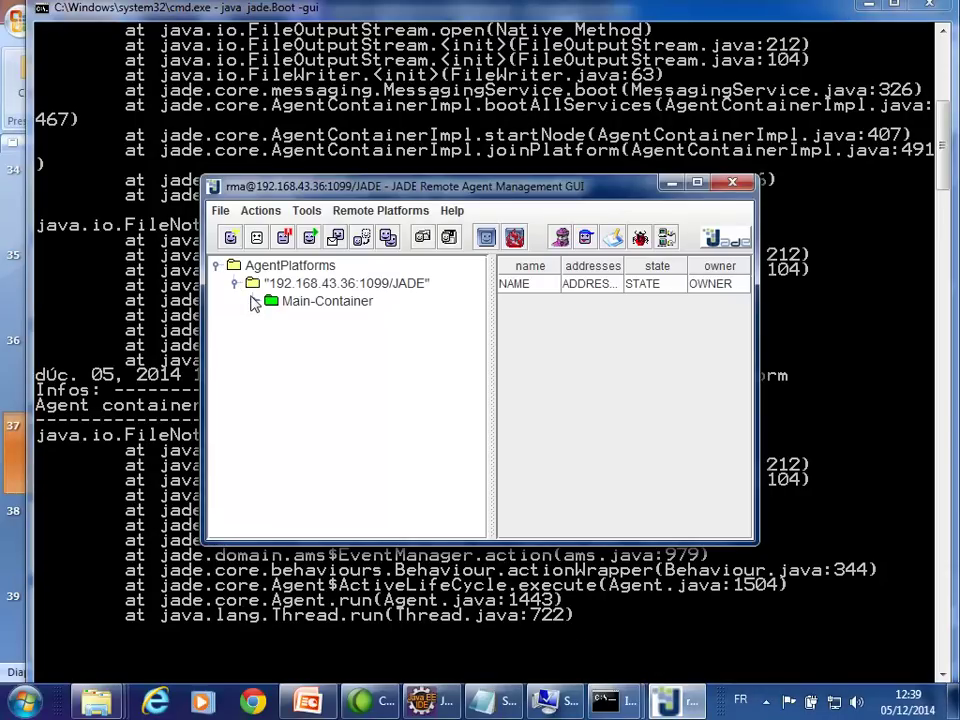
click(253, 301)
Examine the details of the ams, df and rma agents, the local platform and the Main-Container in the agent tree
click(315, 322)
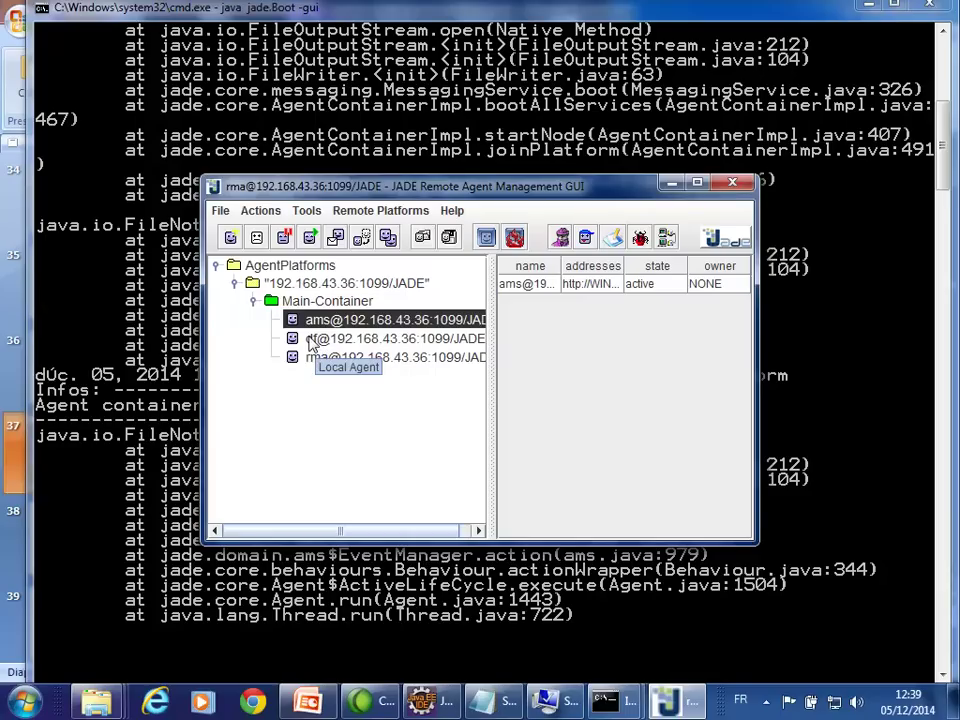
click(312, 284)
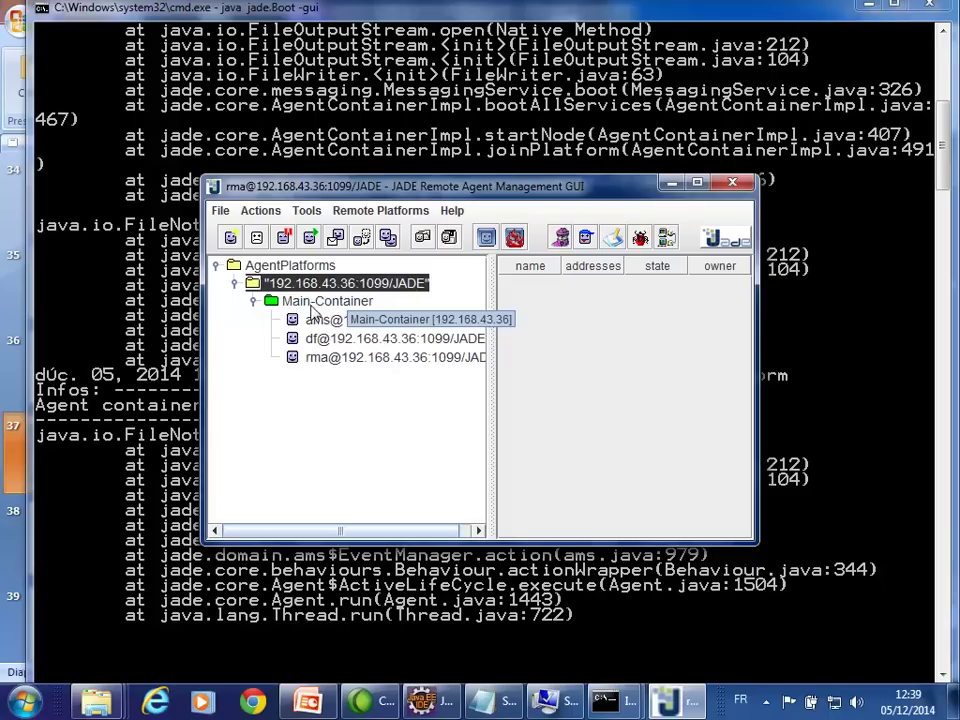
click(326, 304)
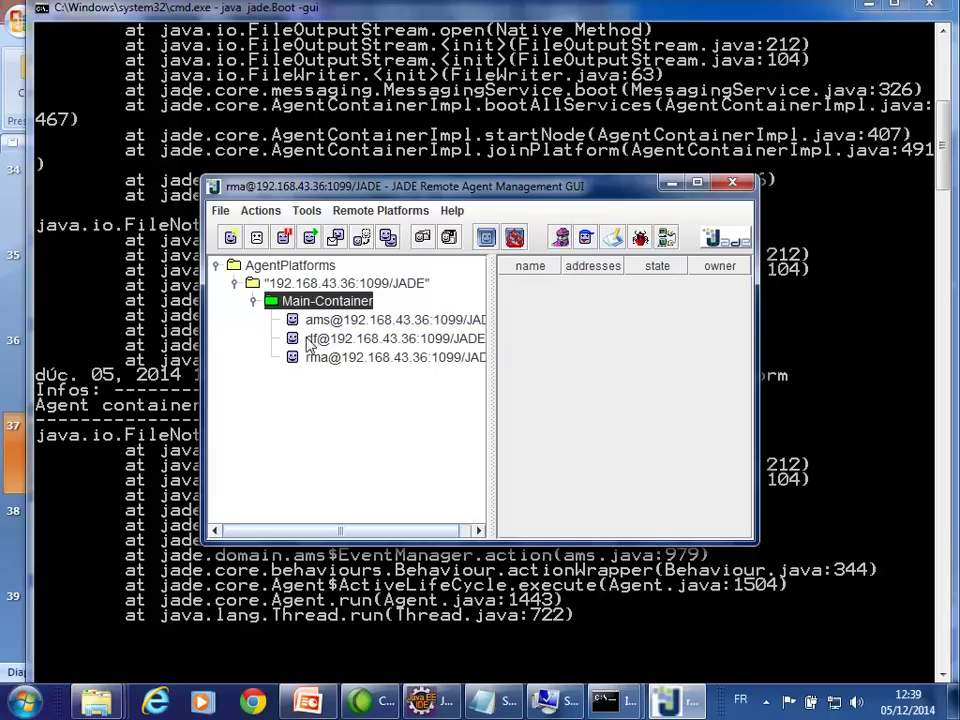
click(325, 328)
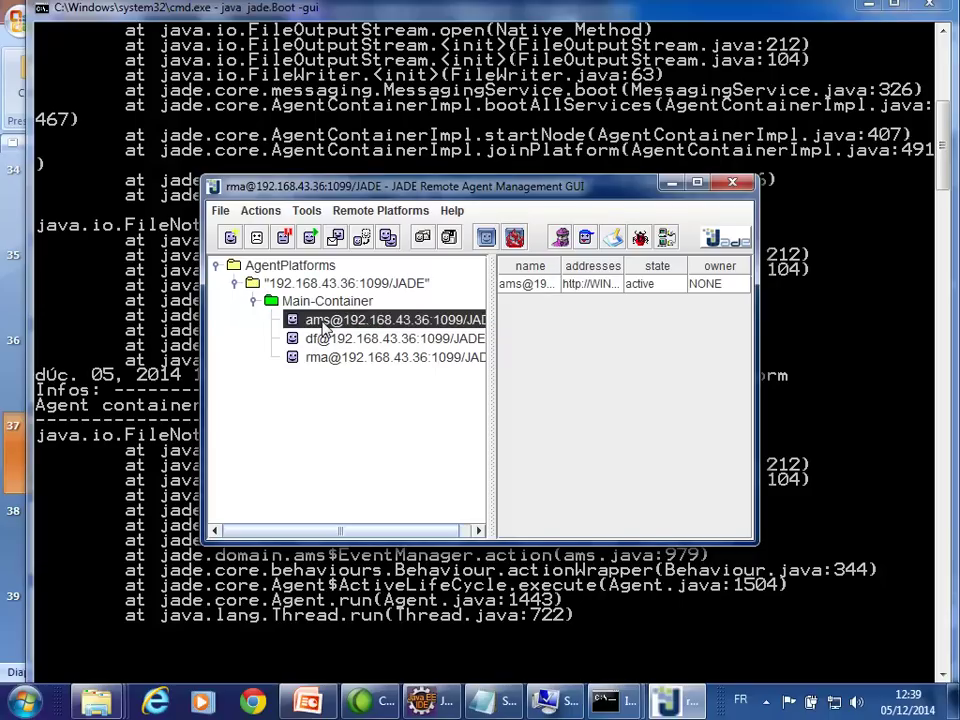
click(318, 341)
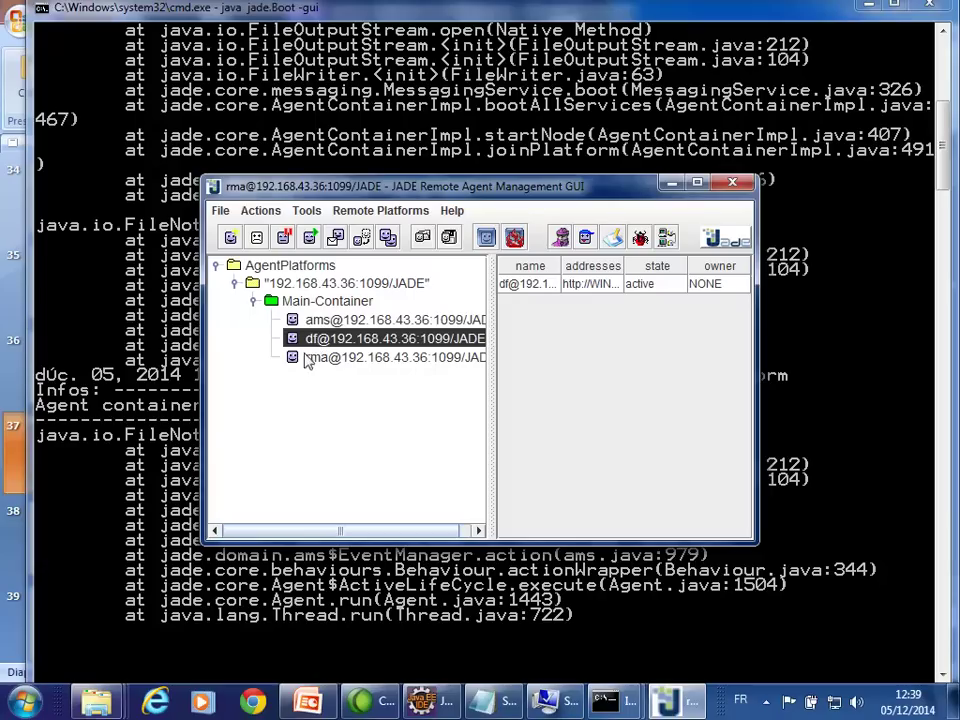
click(312, 362)
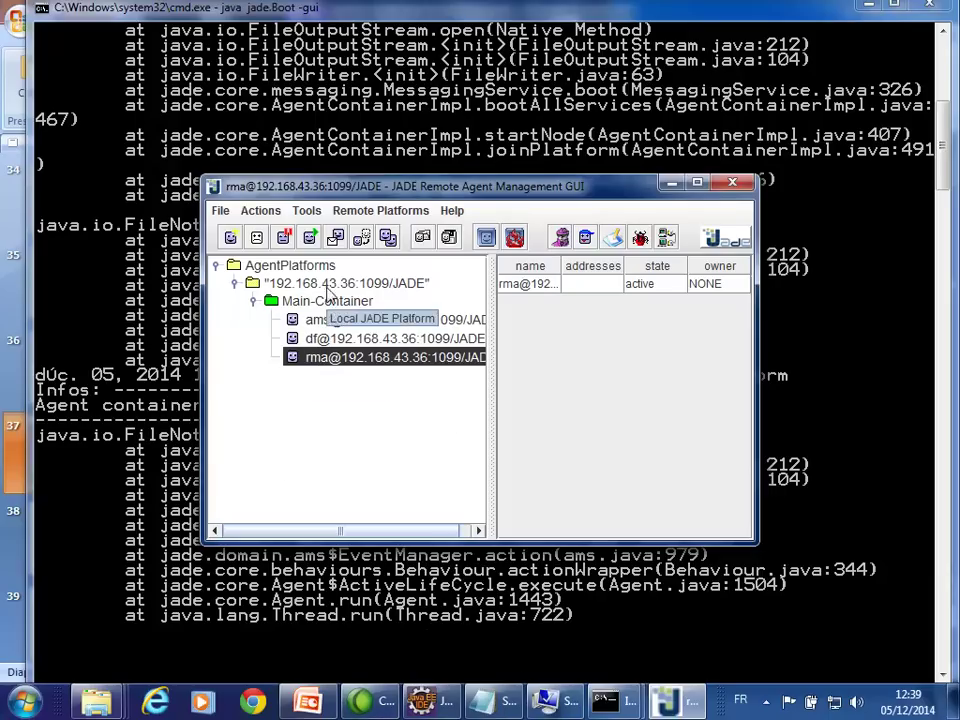
click(315, 320)
click(317, 342)
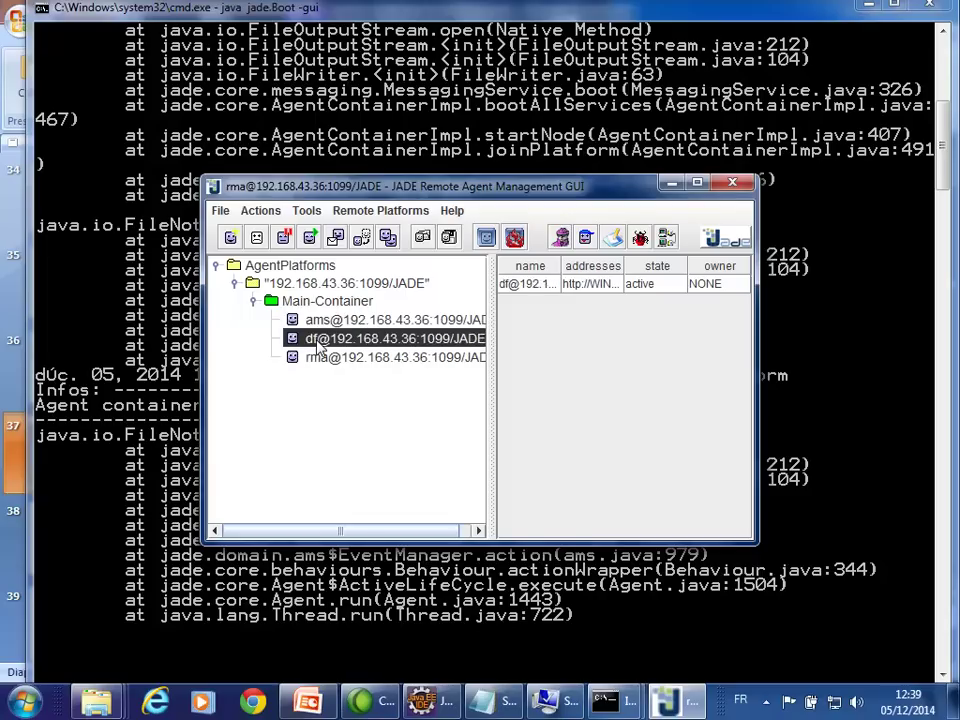
click(315, 360)
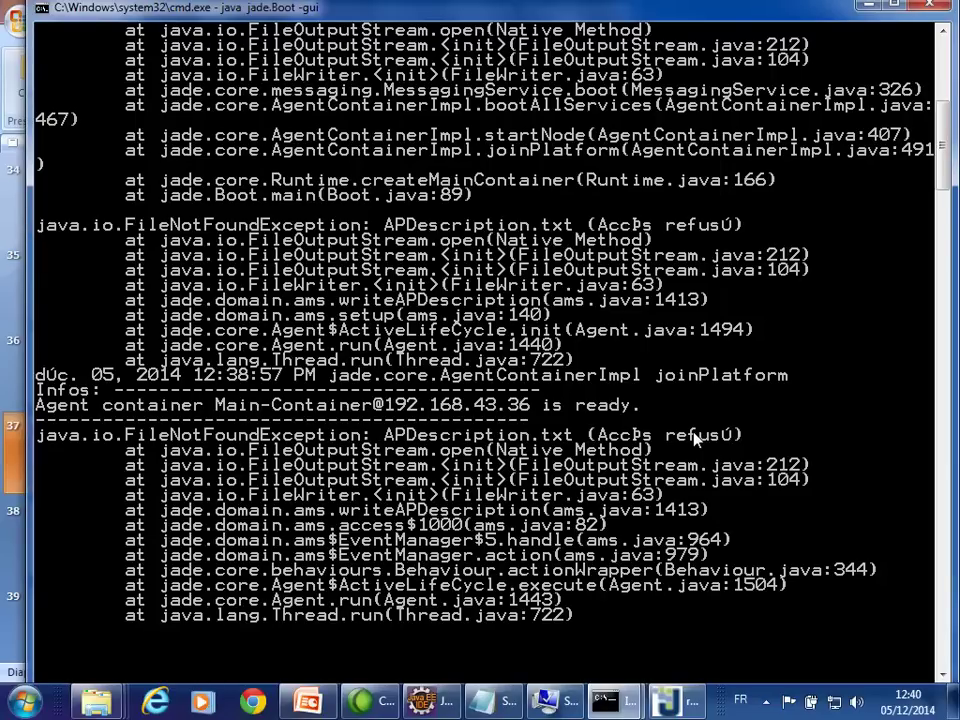
Stop the running JADE platform and clear the console with cls
key(ctrl+c)
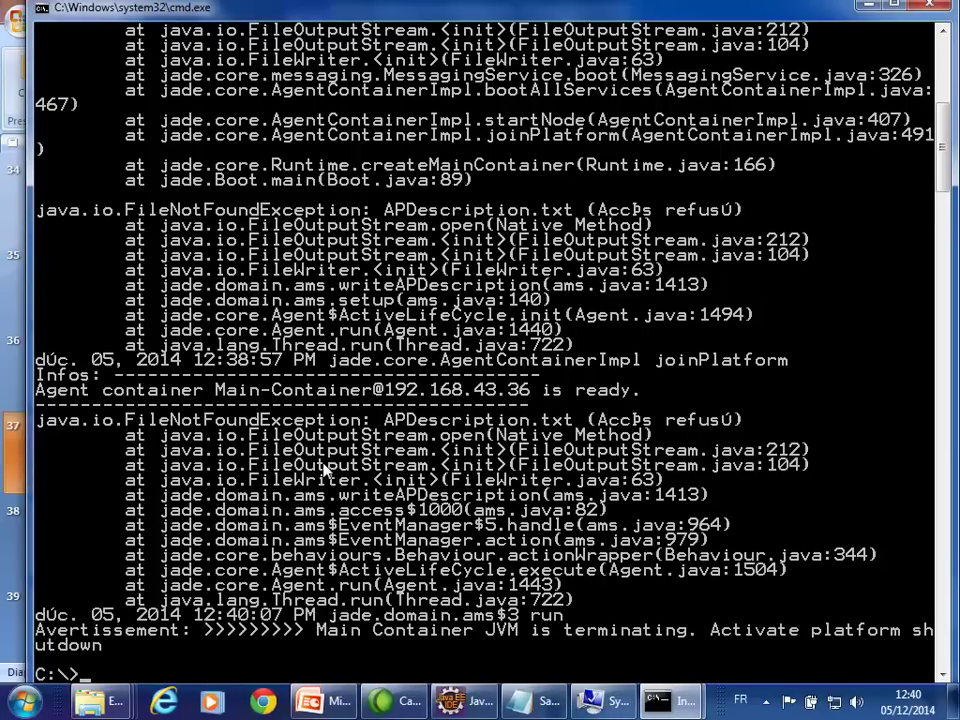
text(cls)
key(Return)
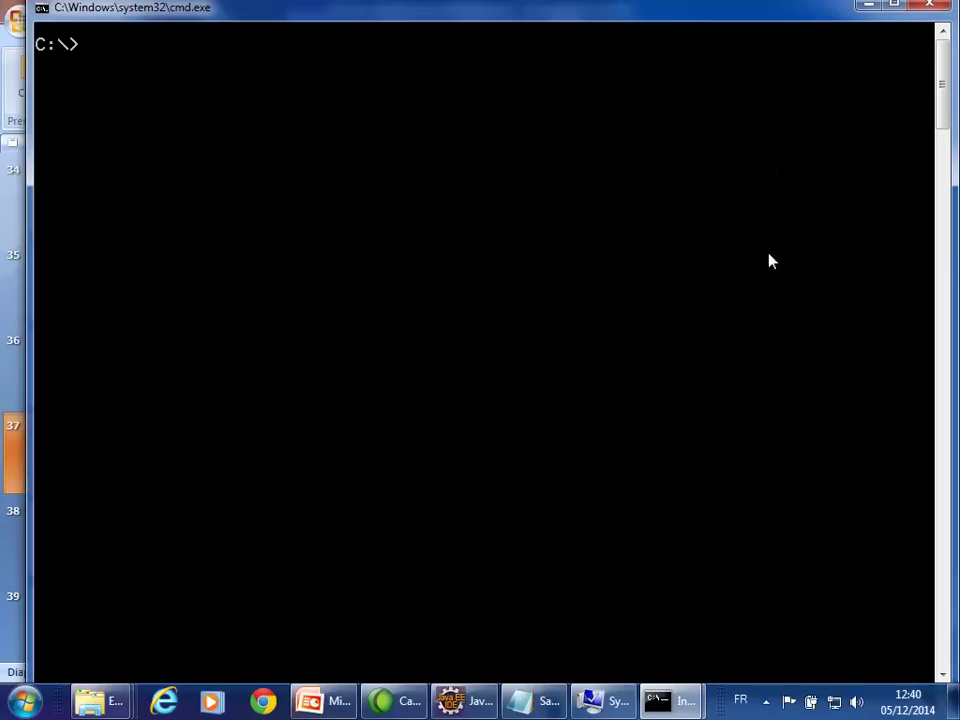
Minimize the command prompt and open the Windows environment variables through the computer's advanced system settings
click(868, 5)
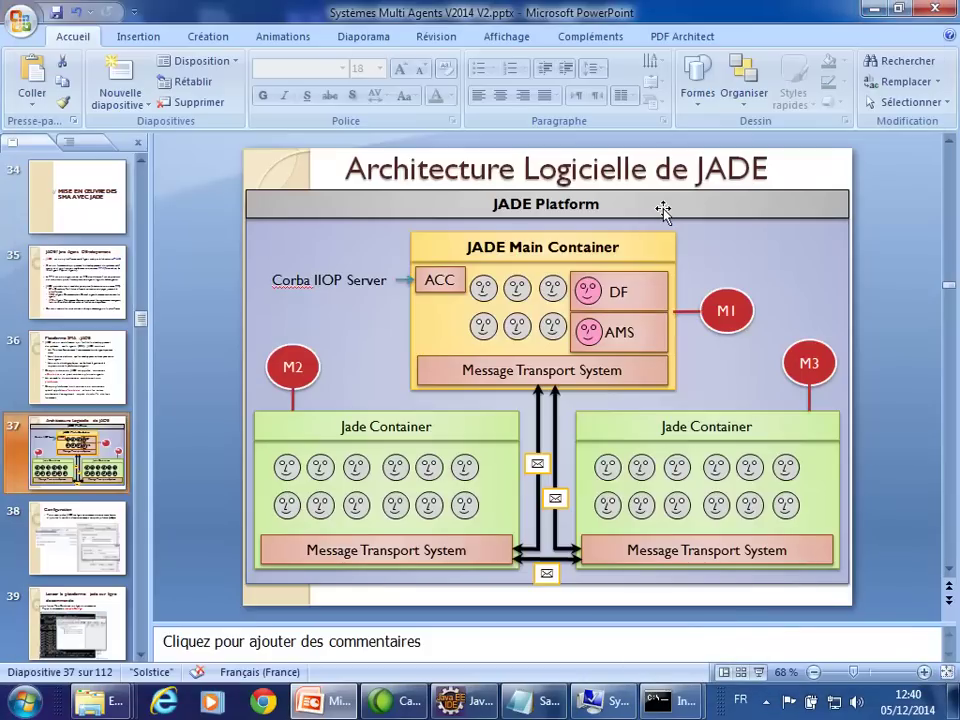
click(24, 700)
right_click(360, 358)
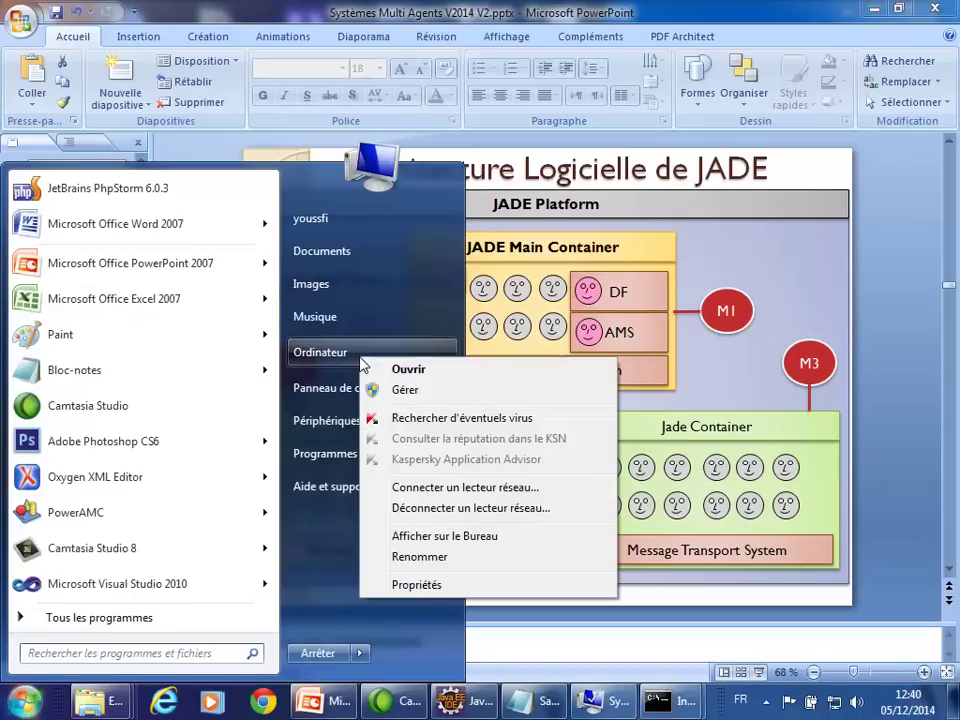
click(428, 586)
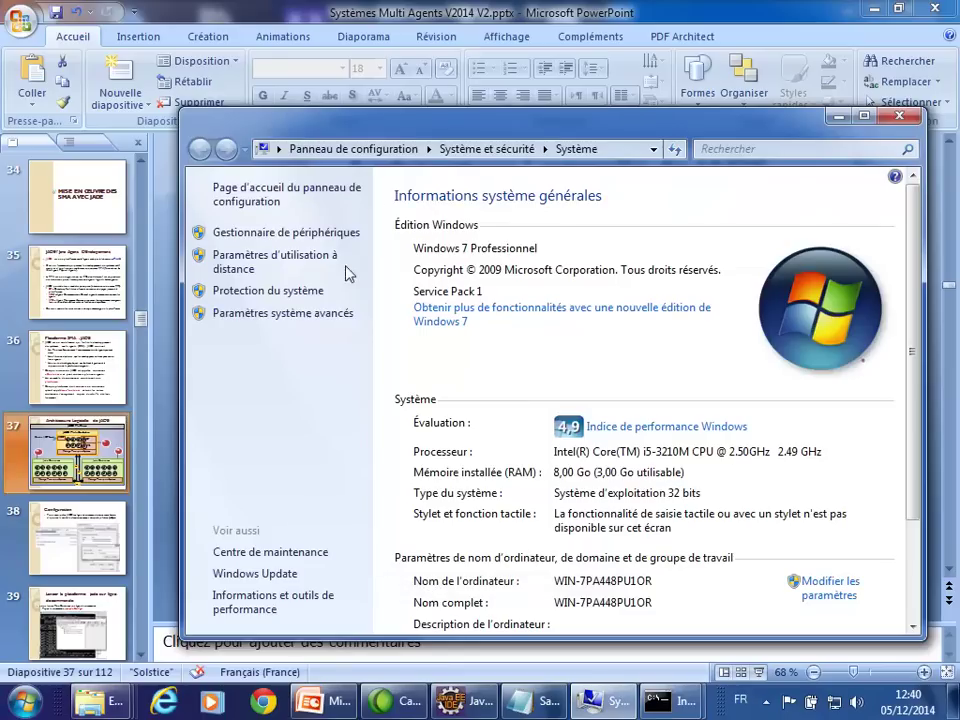
click(310, 315)
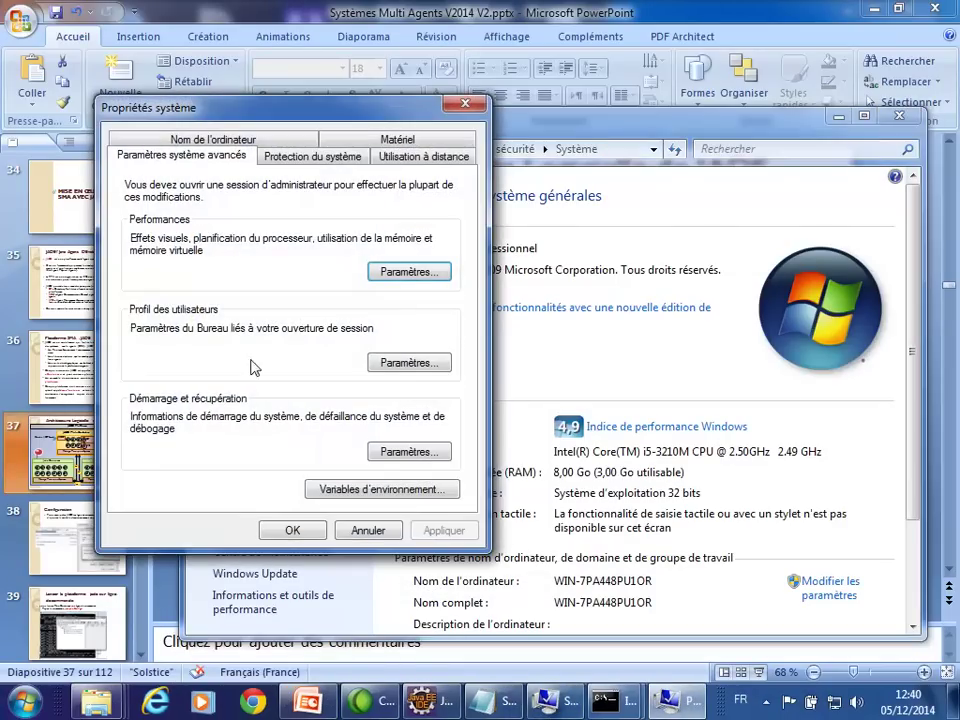
click(378, 489)
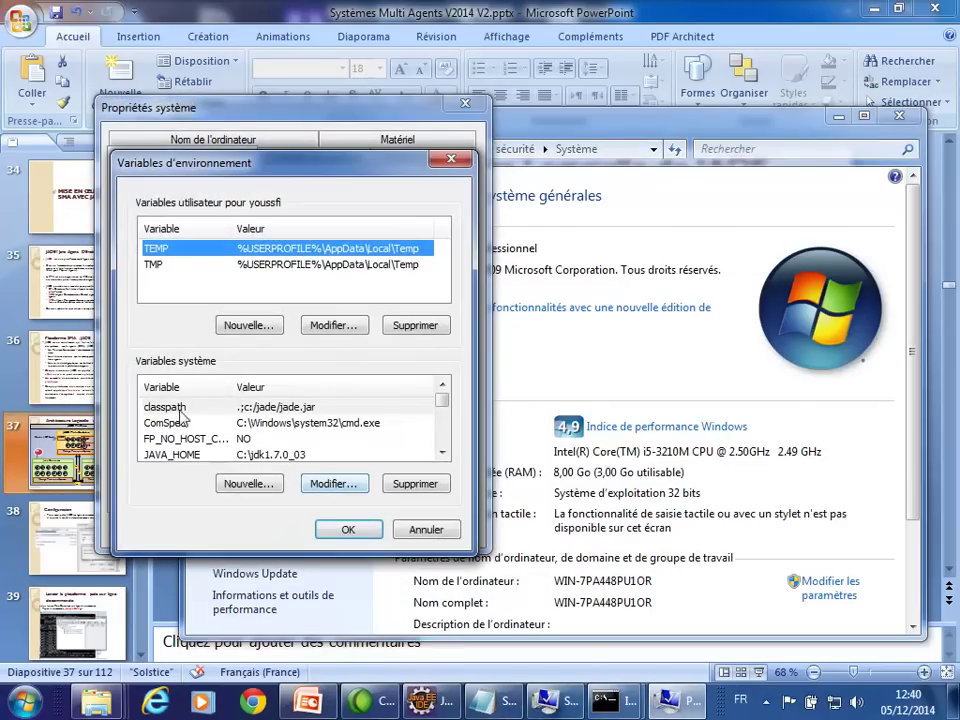
Open the system variable classpath to check its value, then accept all the system dialogs without editing it
click(170, 410)
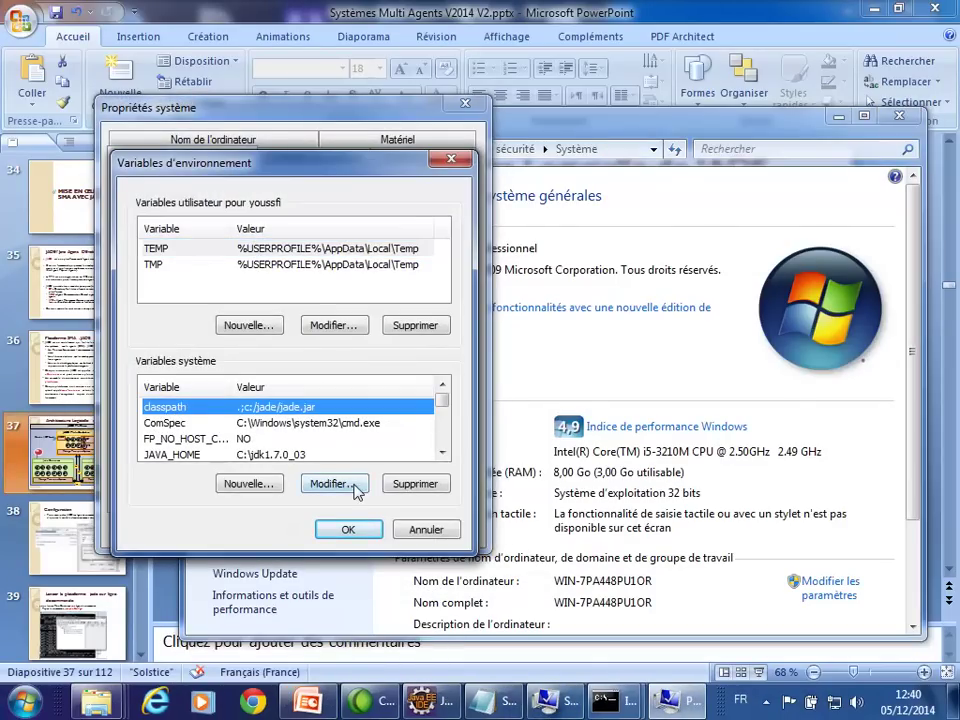
click(355, 487)
click(433, 282)
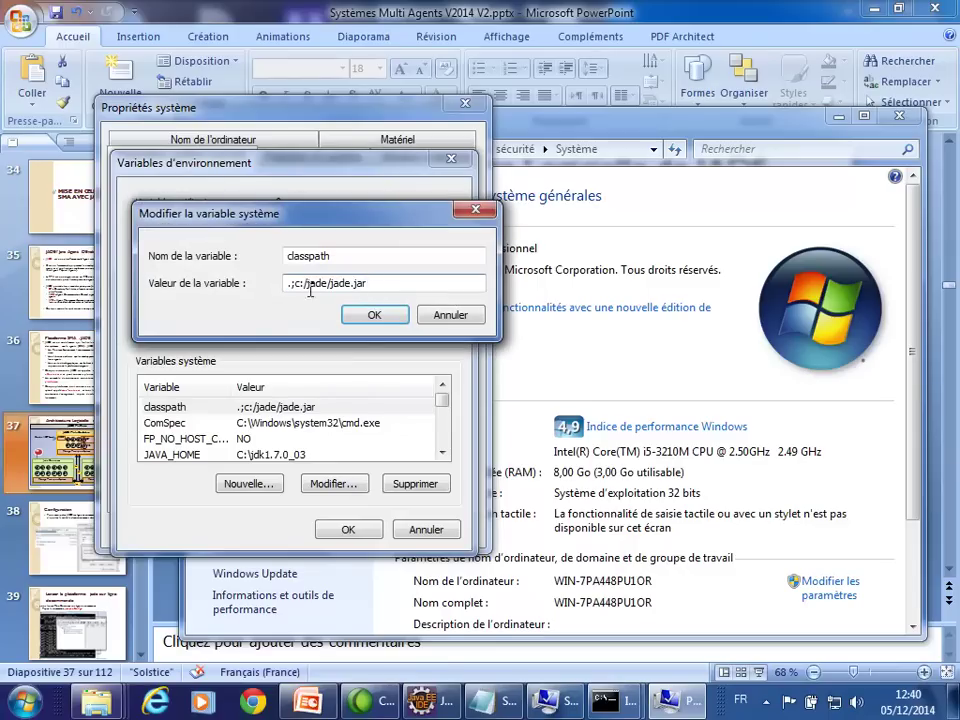
click(374, 315)
click(349, 536)
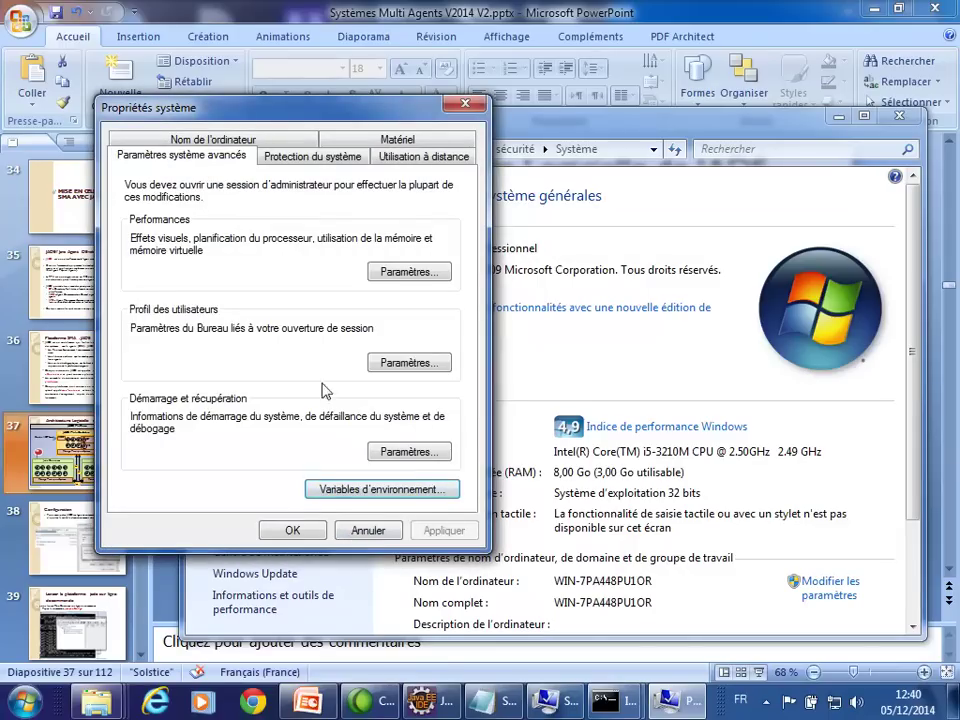
click(298, 528)
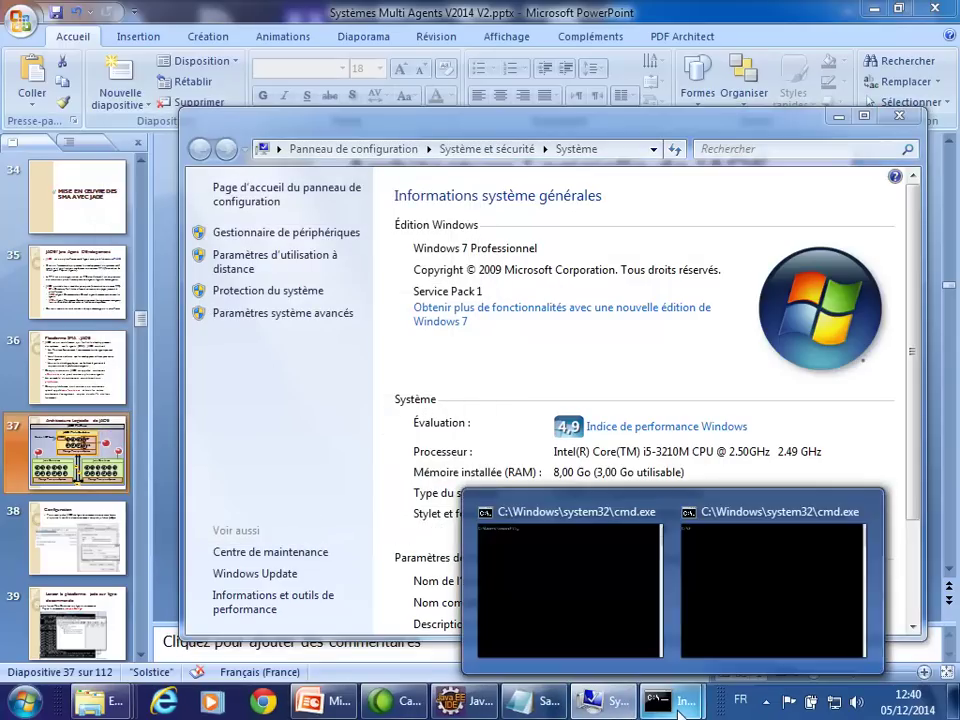
Close the command prompt at the root of C: and open a new command prompt window with cmd
click(726, 573)
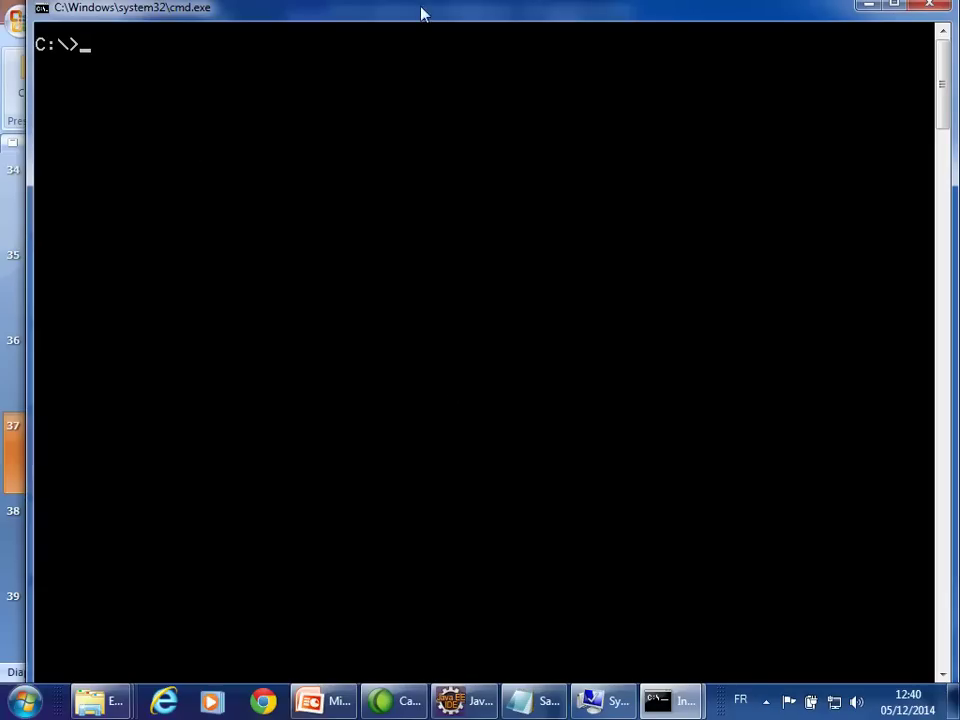
key(alt+Tab)
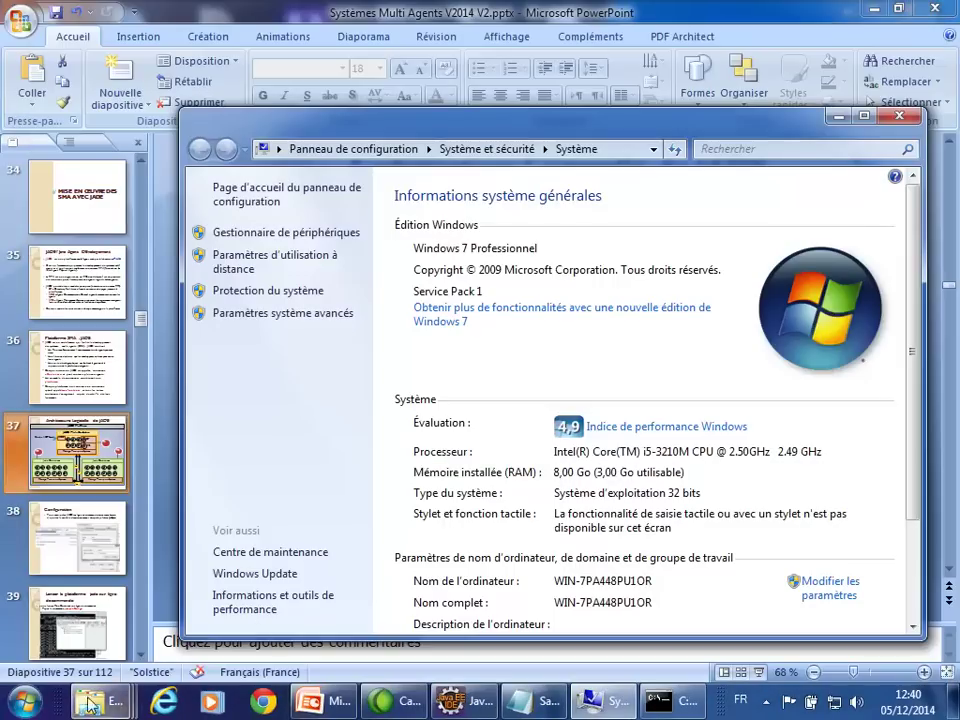
click(24, 701)
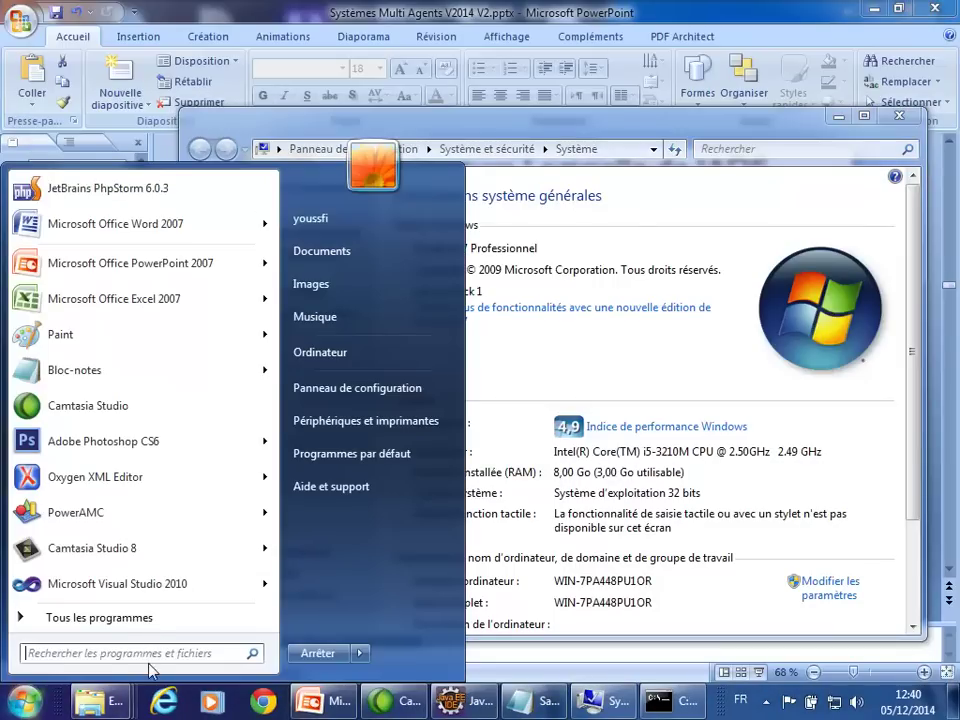
text(cmd)
key(Return)
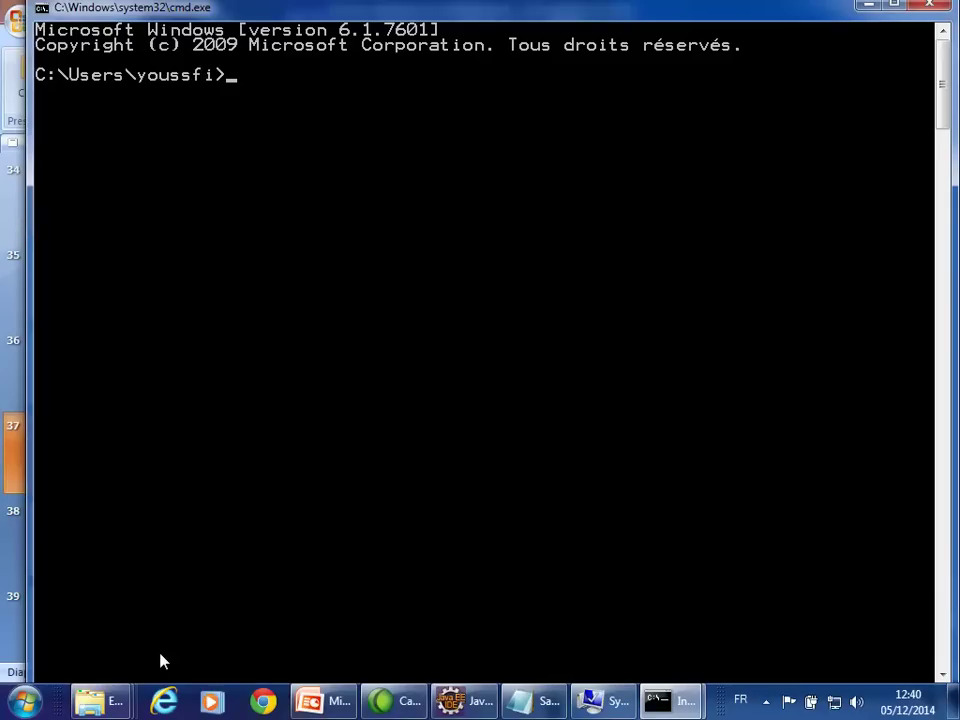
Launch the JADE platform from the user's home folder with java jade.Boot -gui
click(203, 77)
text(java jade.B)
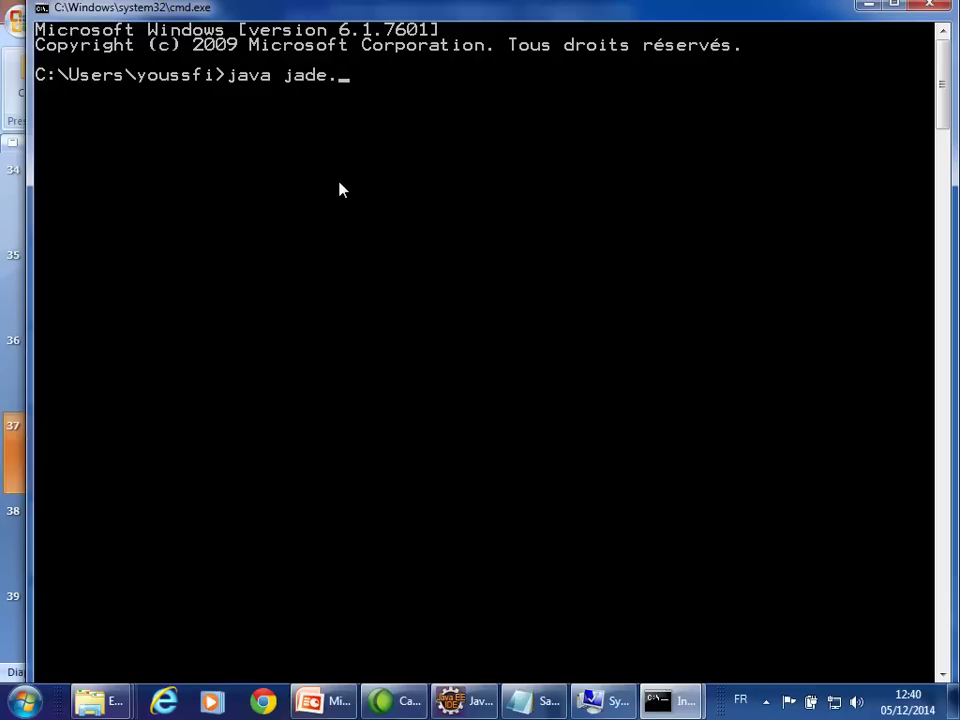
text(oot -gui)
key(Return)
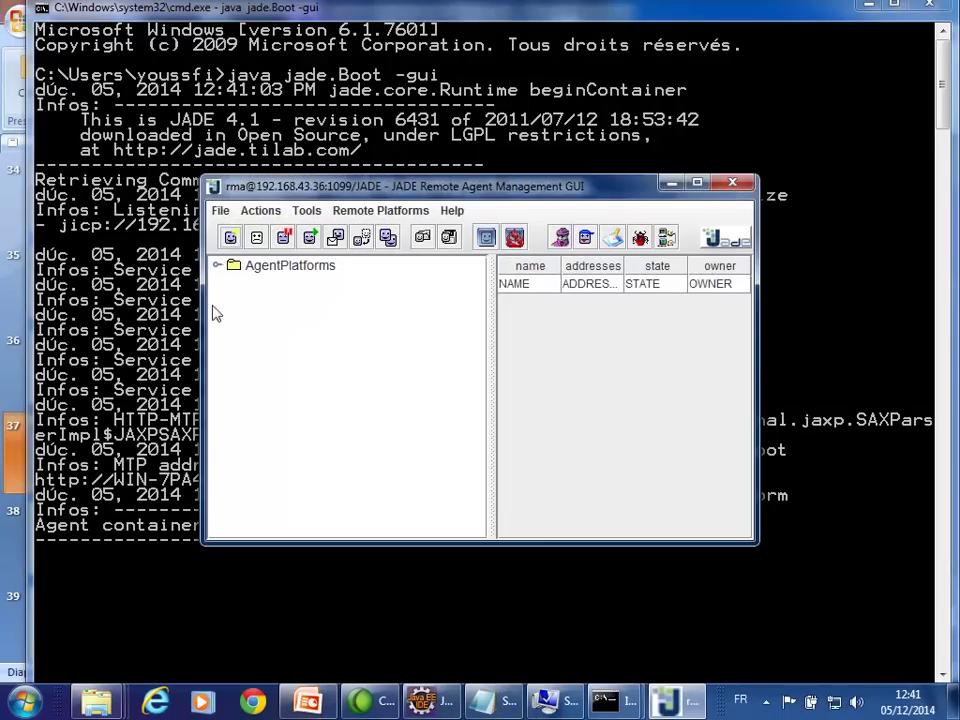
Review the JADE startup log in the console, then expand AgentPlatforms and the local platform in the management GUI
click(160, 270)
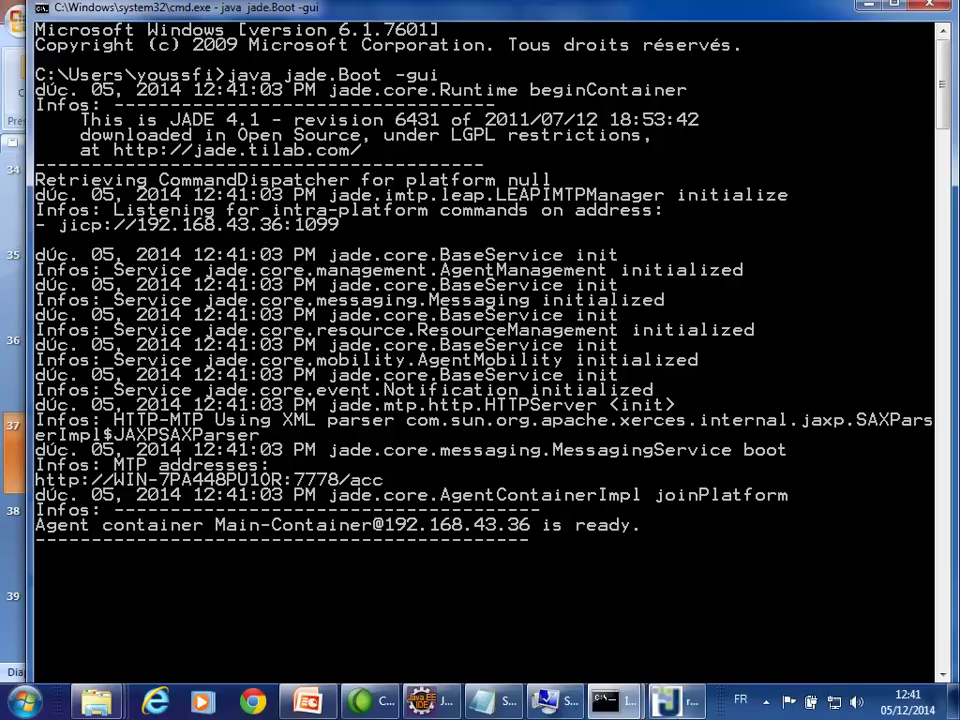
click(686, 700)
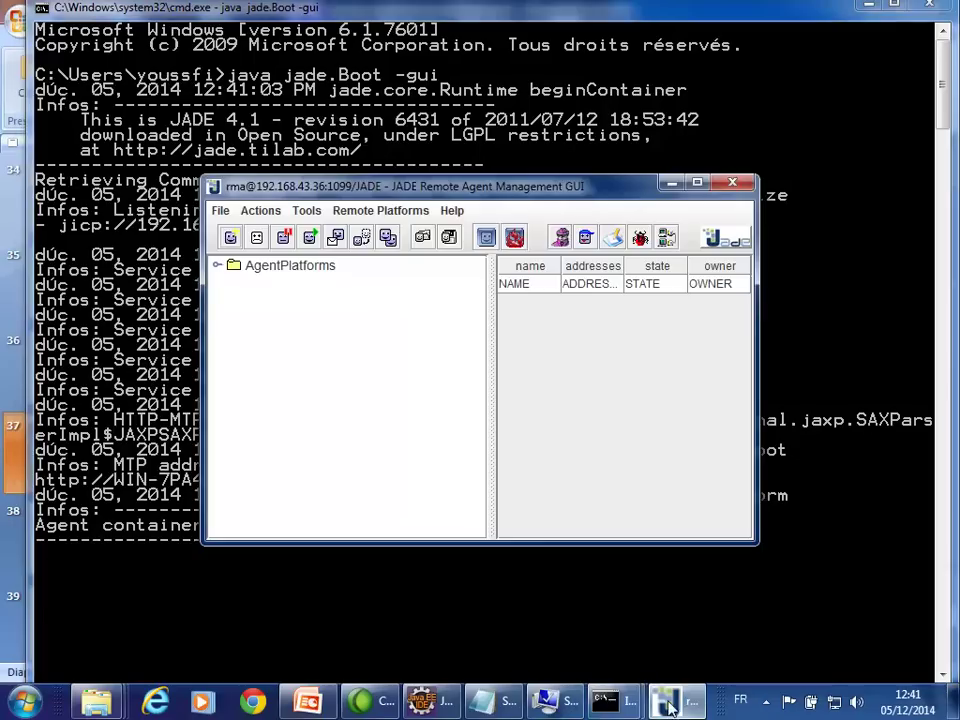
click(219, 266)
click(234, 285)
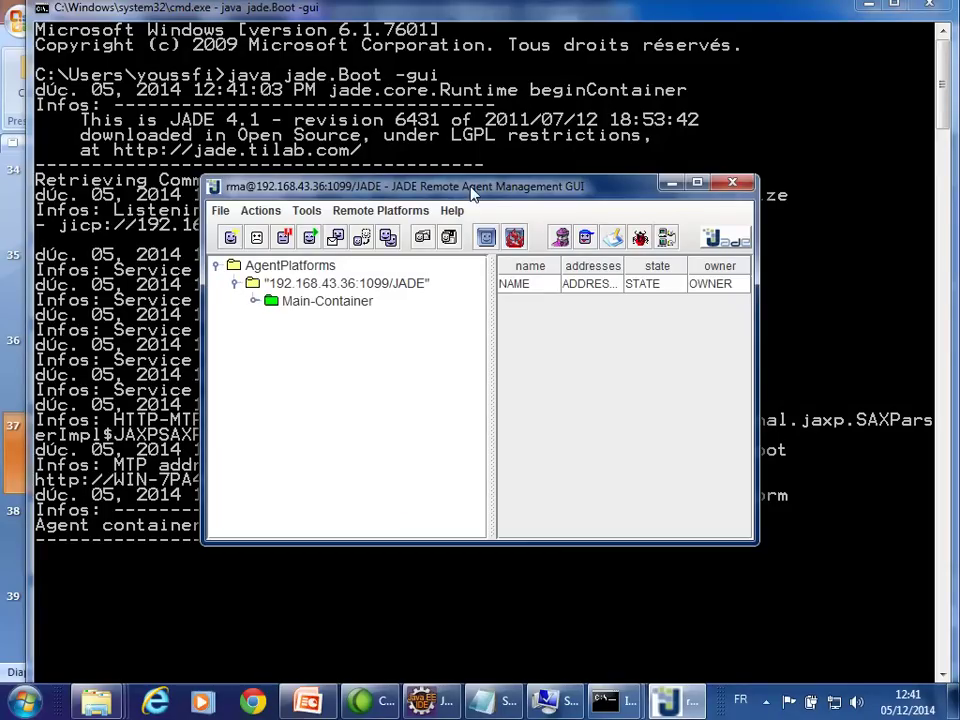
Expand Main-Container in the platform tree and inspect the container and its ams, df and rma agents
click(254, 301)
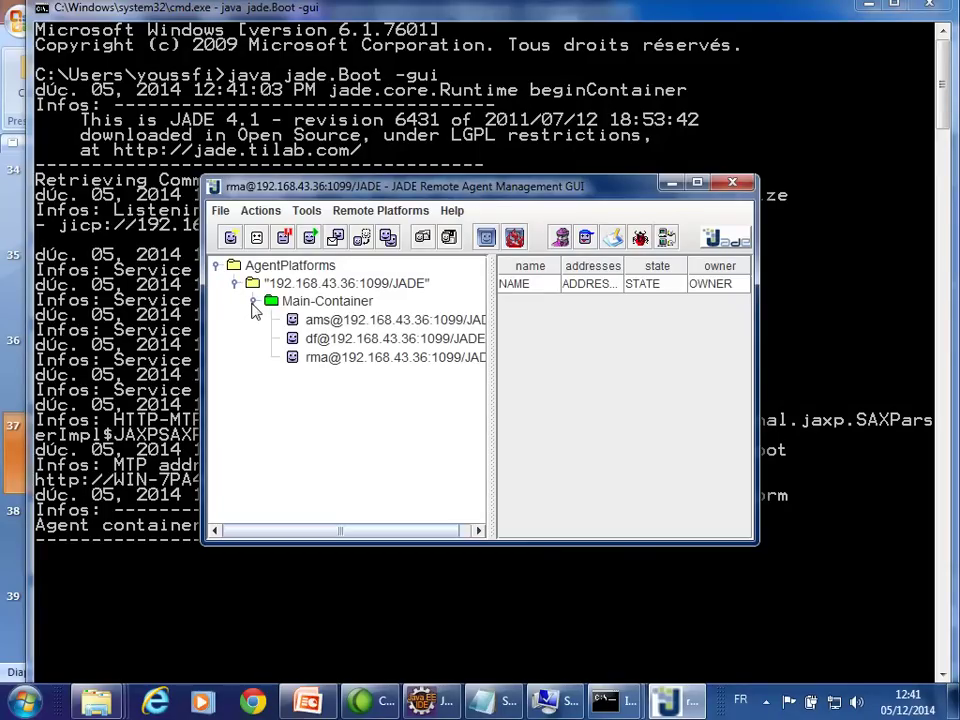
click(318, 301)
click(318, 320)
click(316, 339)
click(316, 358)
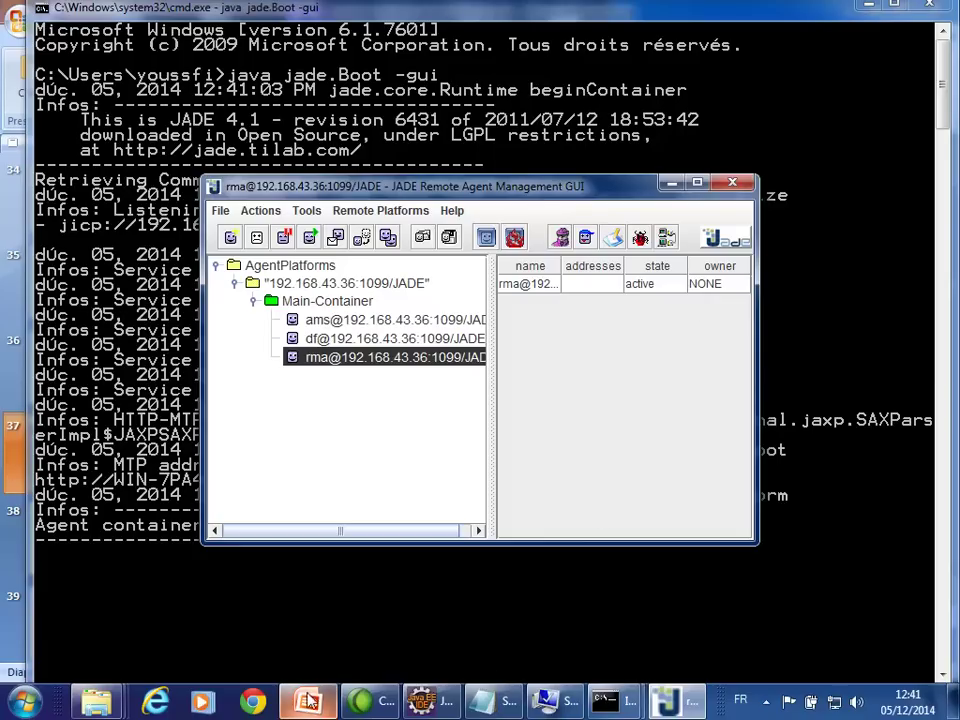
Switch to PowerPoint to review the JADE software architecture slide, then minimize the presentation window
click(495, 701)
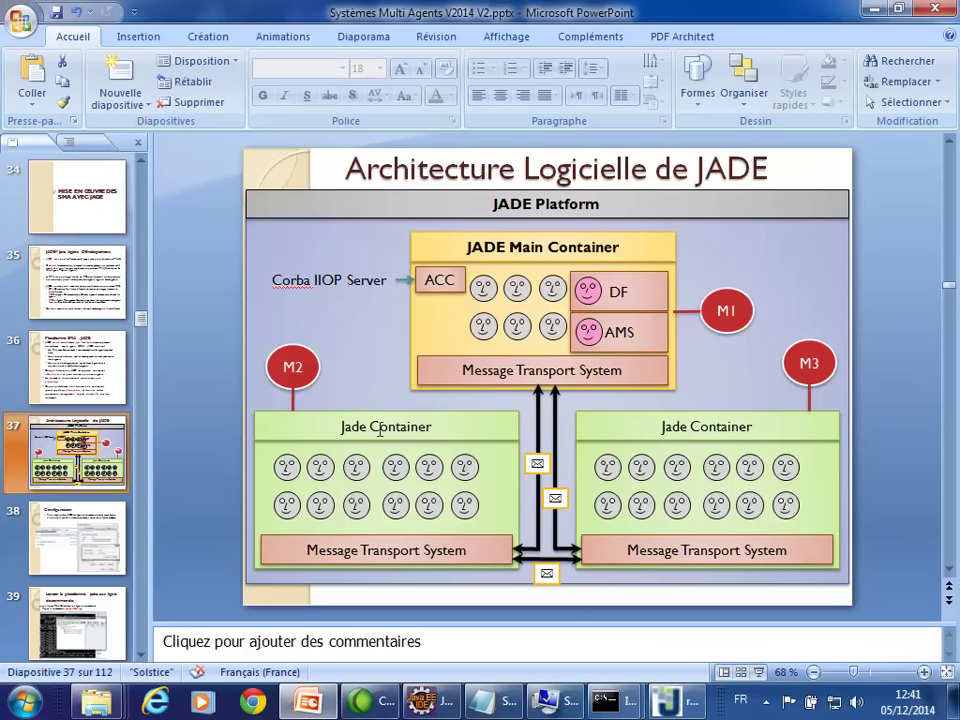
mouse_move(605, 702)
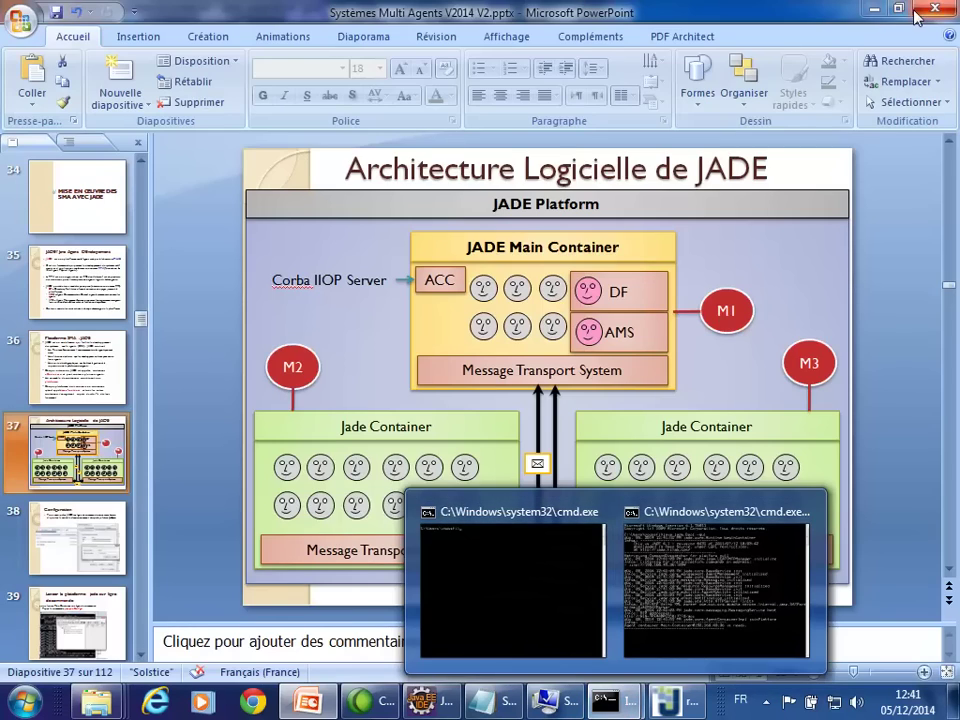
click(874, 8)
Bring forward the console running java jade.Boot -gui, shrink its window and move it to the desktop's upper-left area
mouse_move(635, 708)
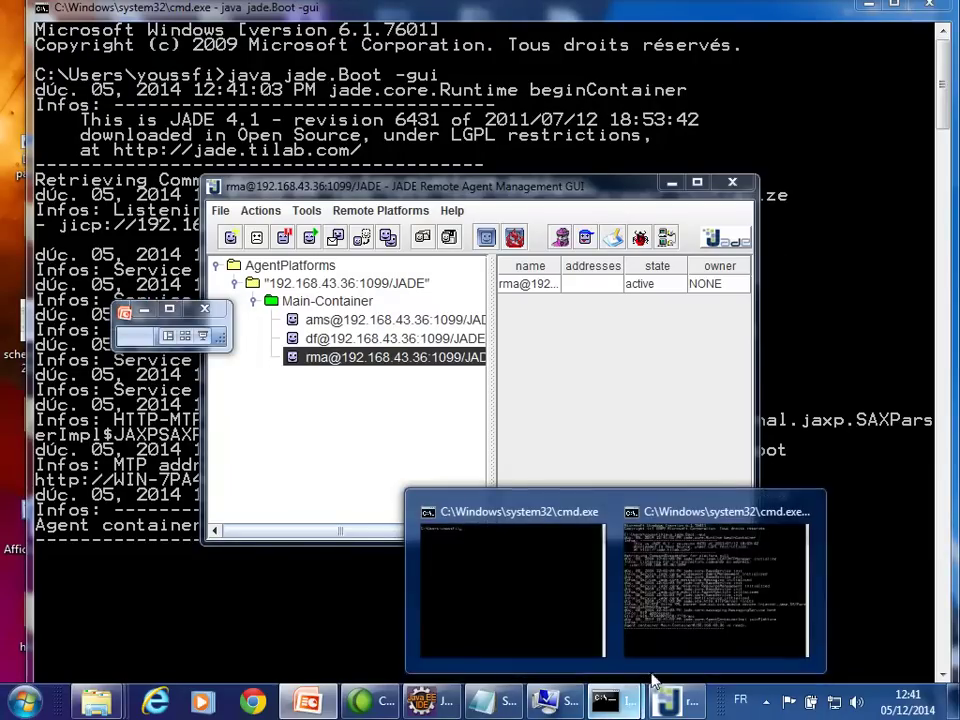
click(720, 600)
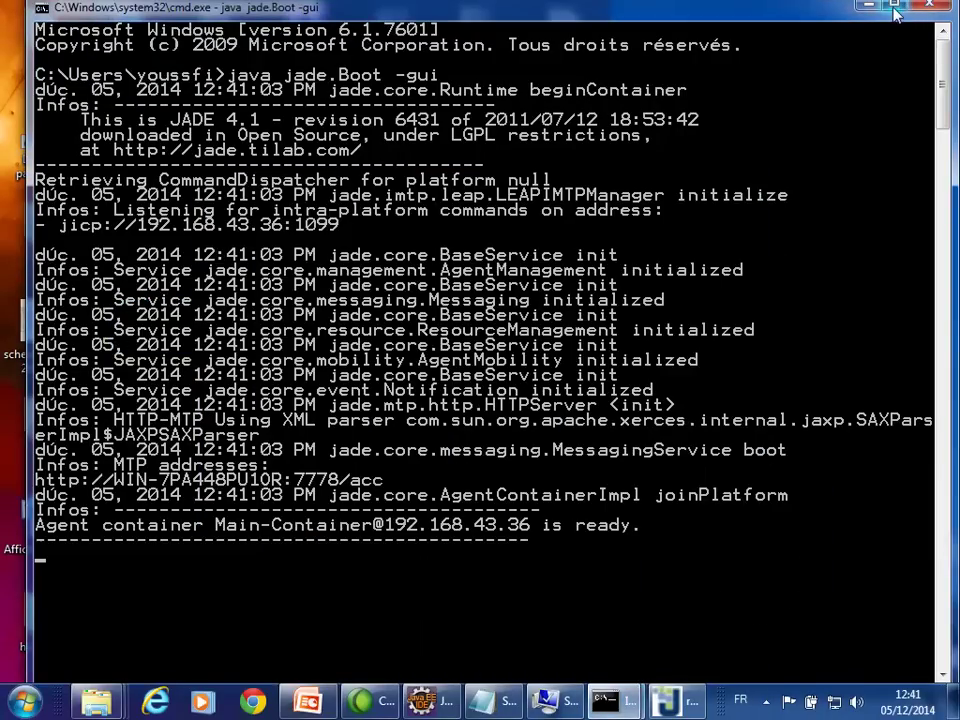
double_click(660, 10)
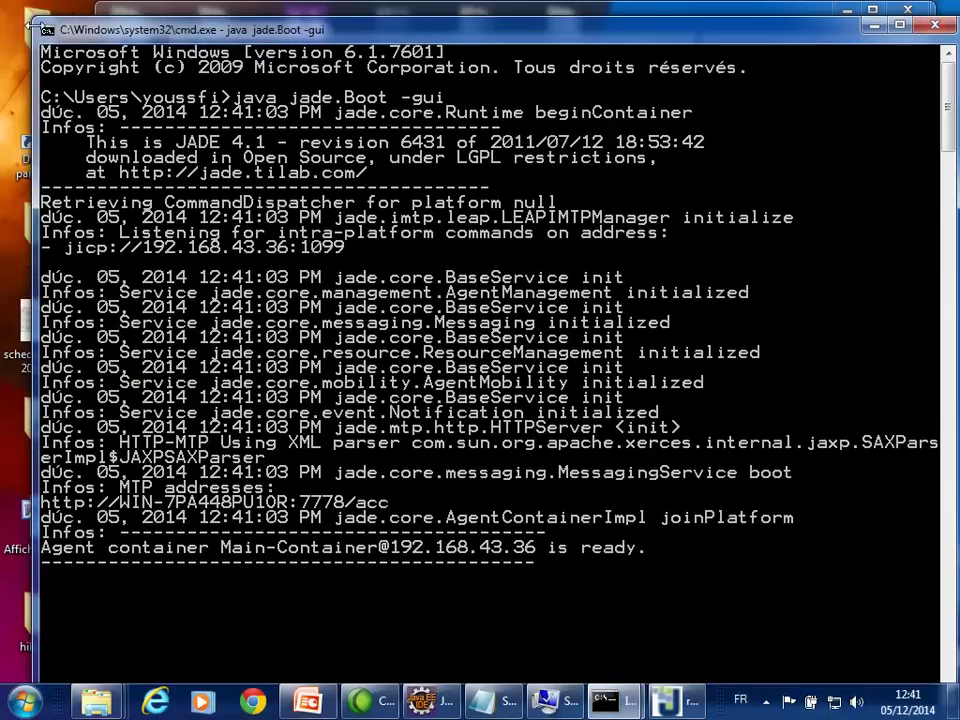
drag(30, 20, 540, 316)
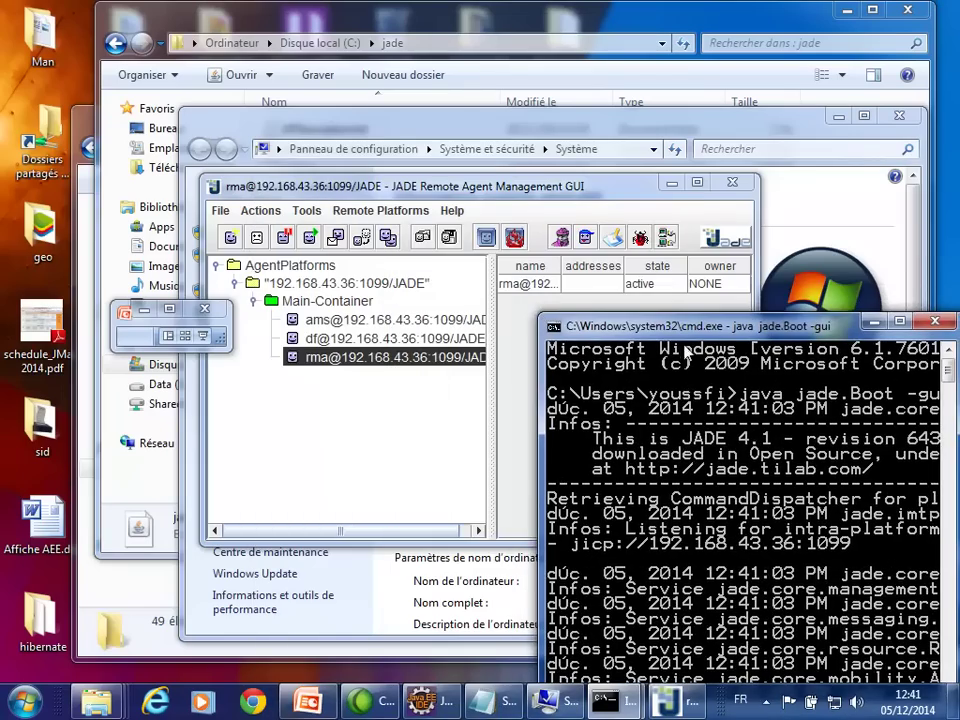
drag(680, 325, 173, 89)
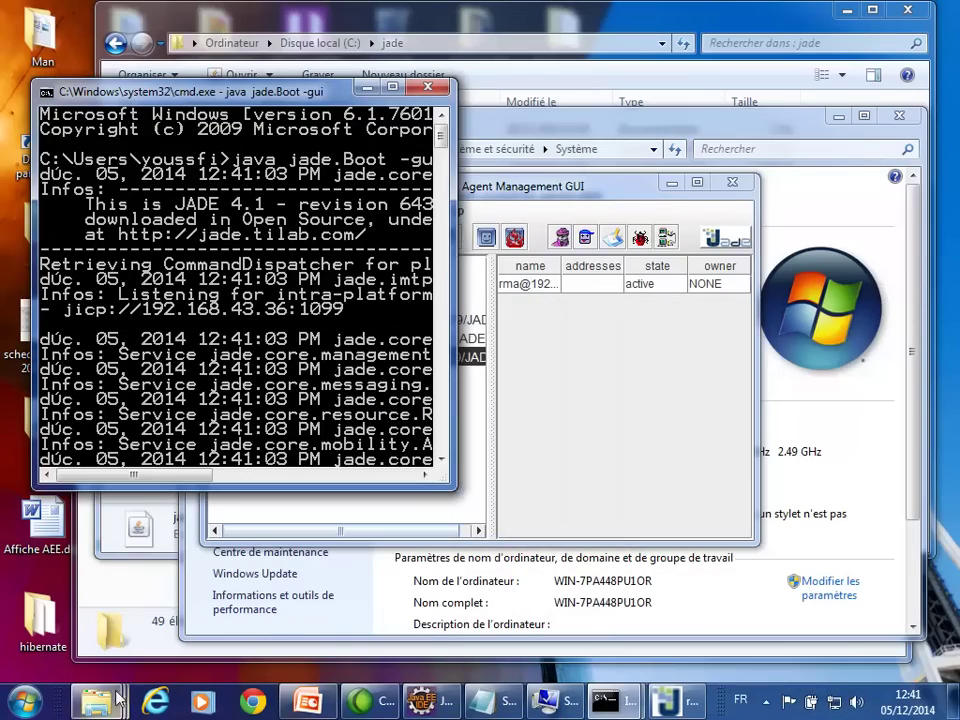
Open a new command prompt with cmd and start an agent container with java jade.Boot -container localhost
key(super)
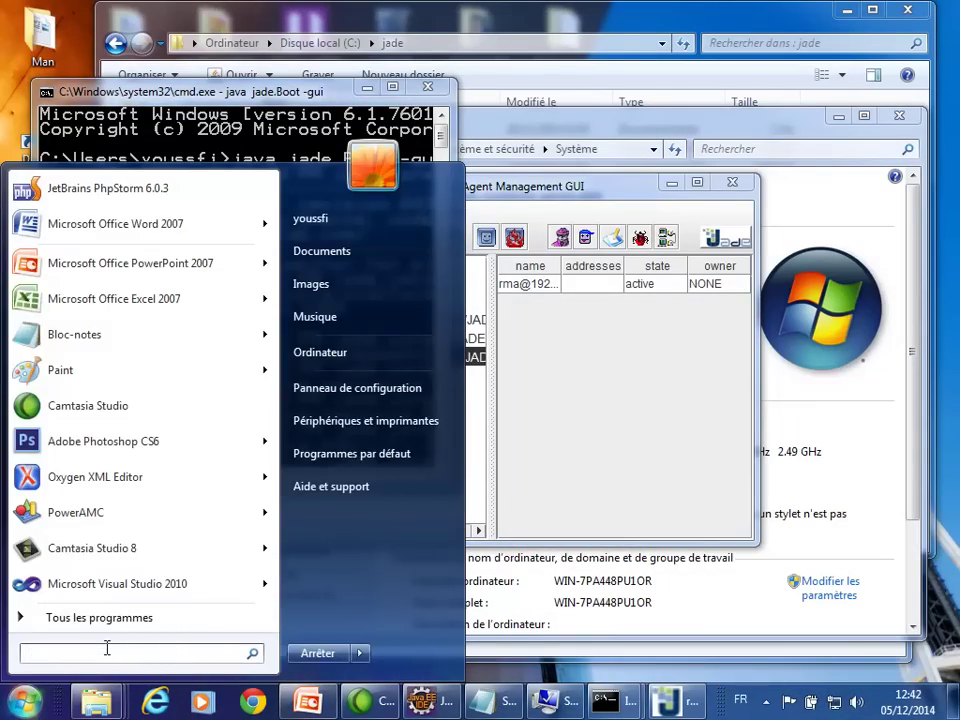
text(cmd)
key(Return)
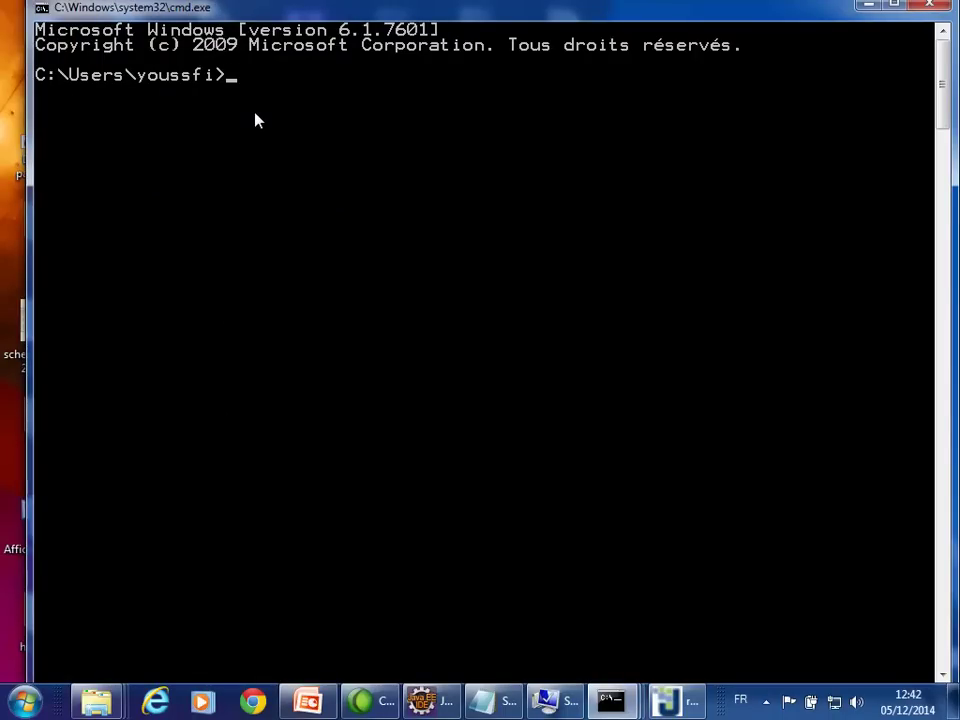
text(java jade)
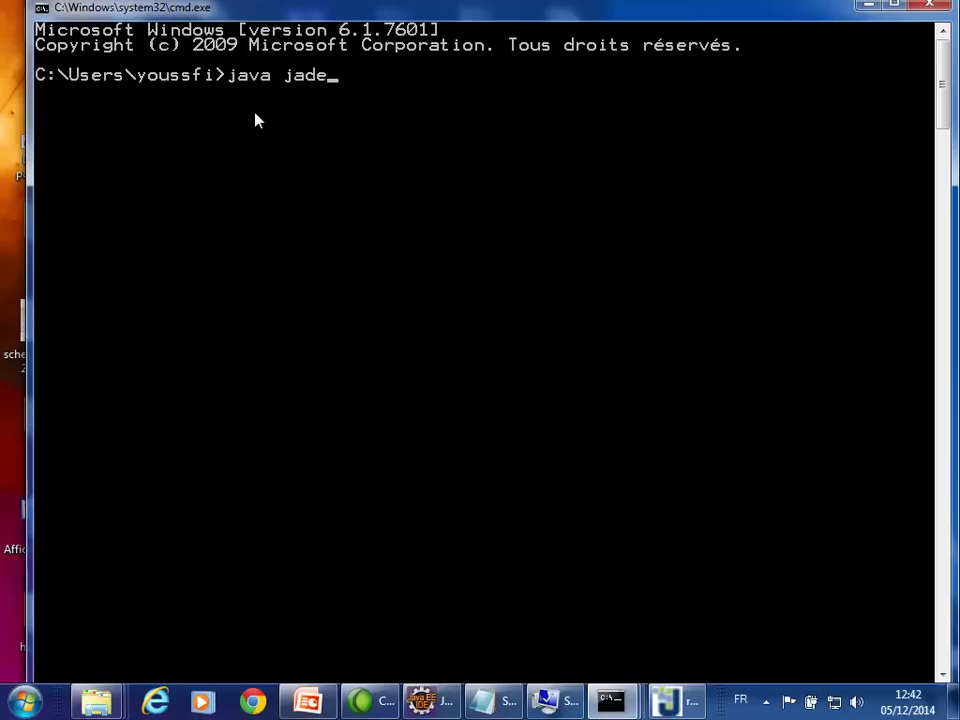
text(.Boot -container)
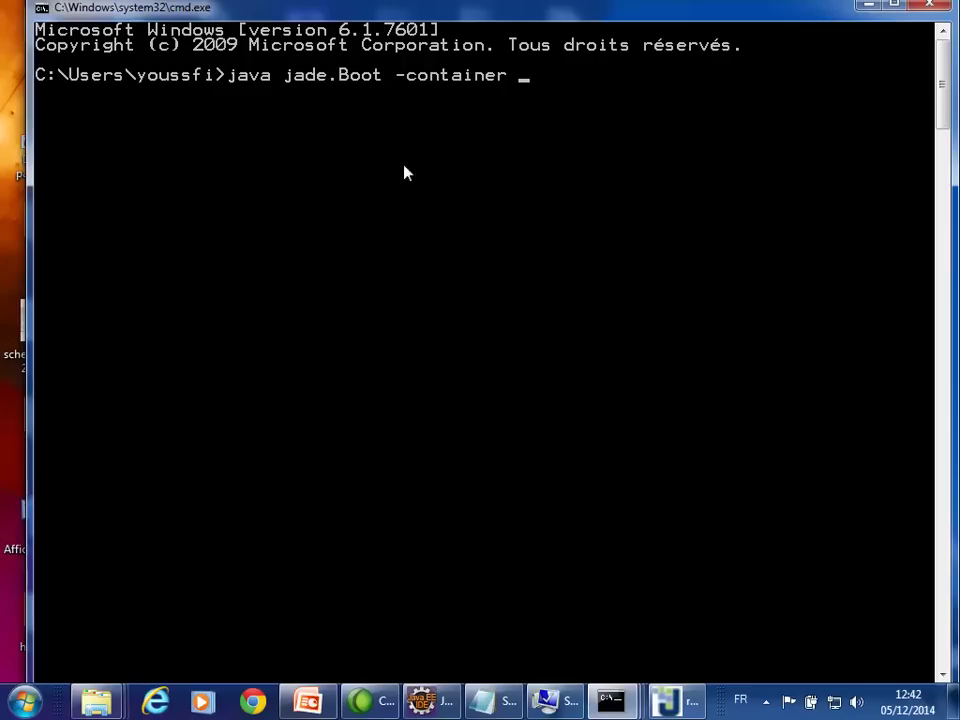
click(680, 703)
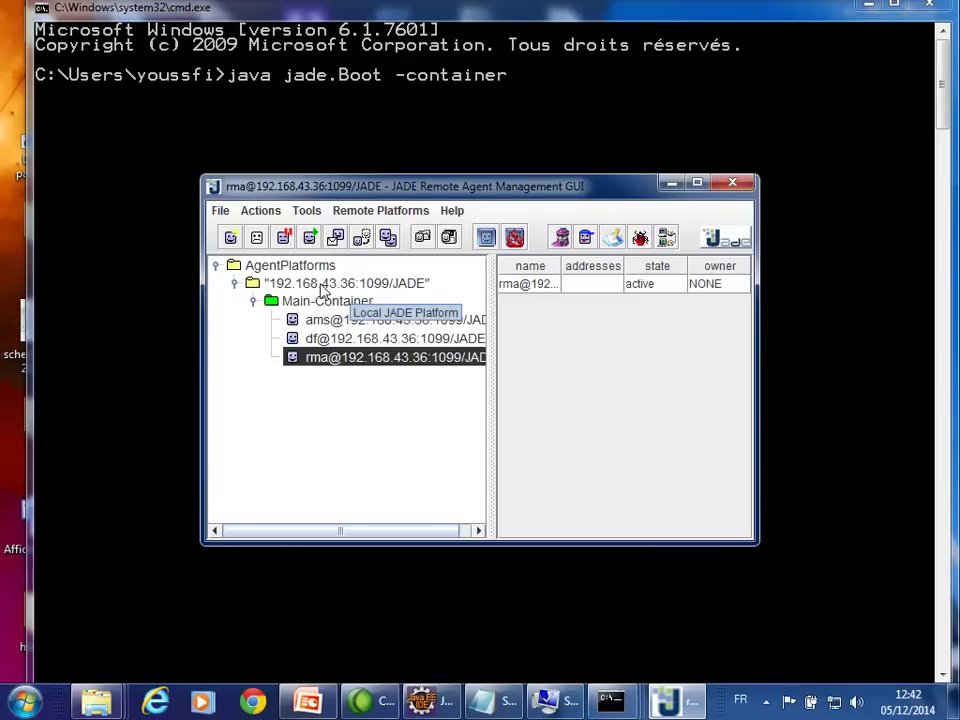
click(672, 183)
text(localhost)
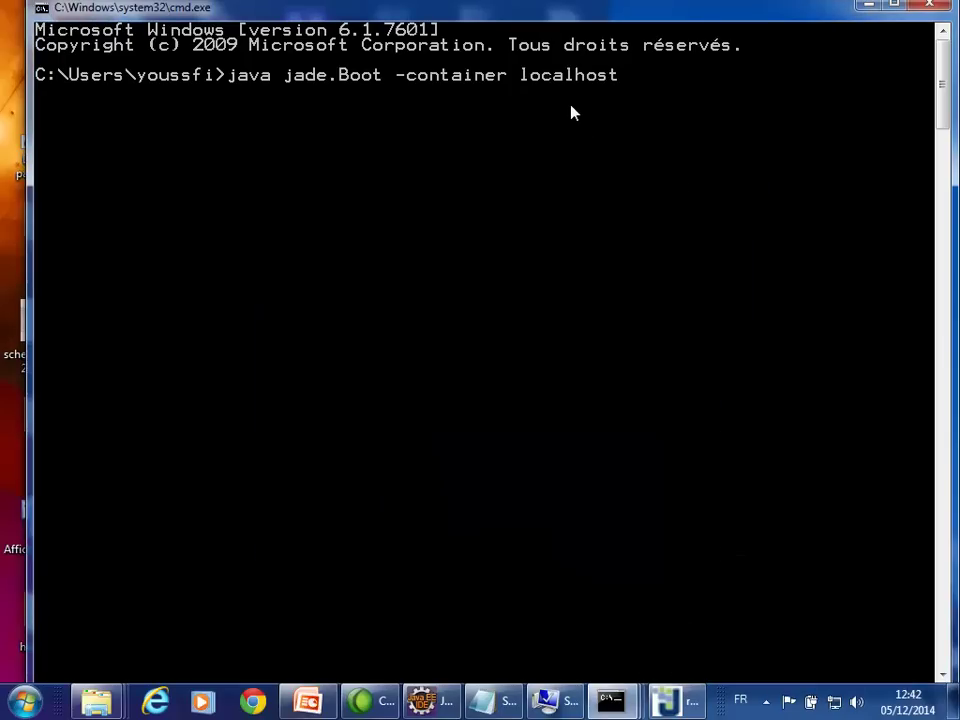
key(Return)
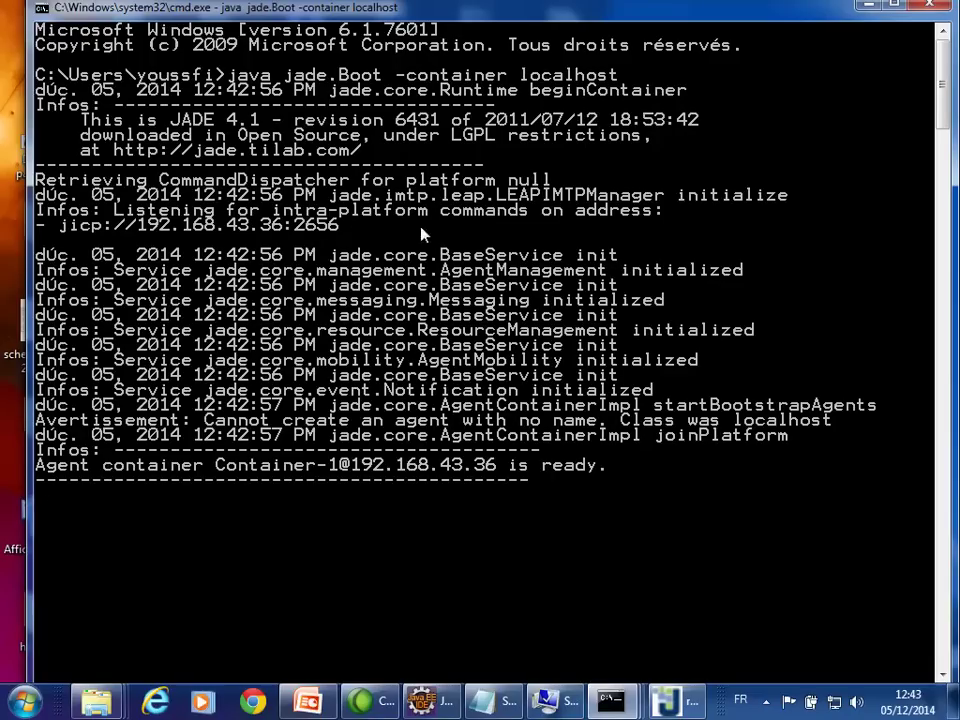
Switch to the JADE management GUI and inspect Main-Container and Container-1 in the platform tree
click(665, 703)
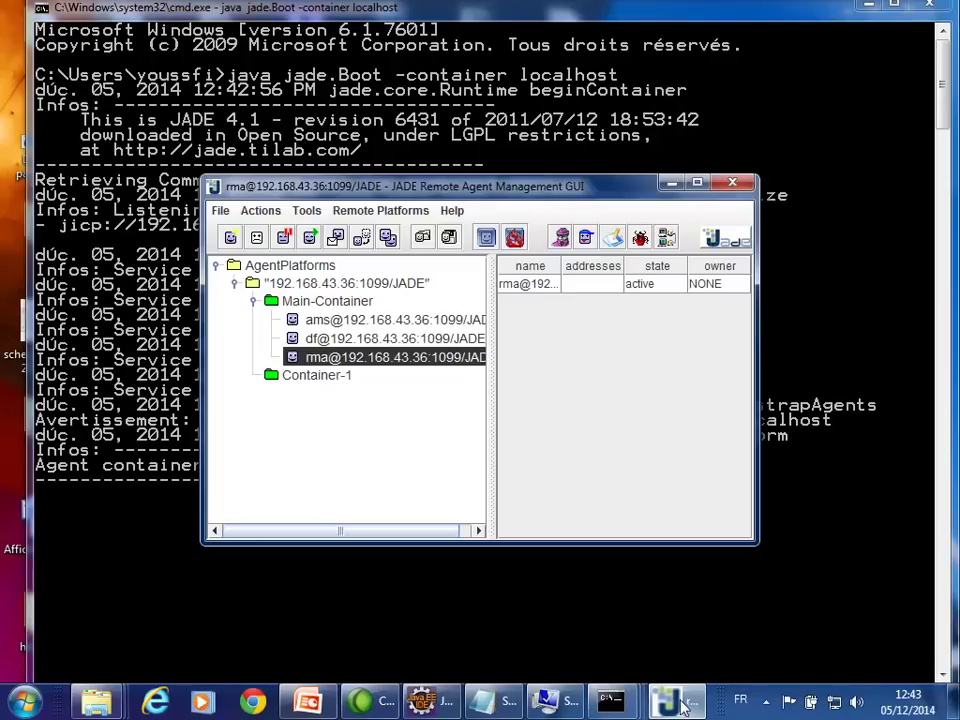
click(304, 303)
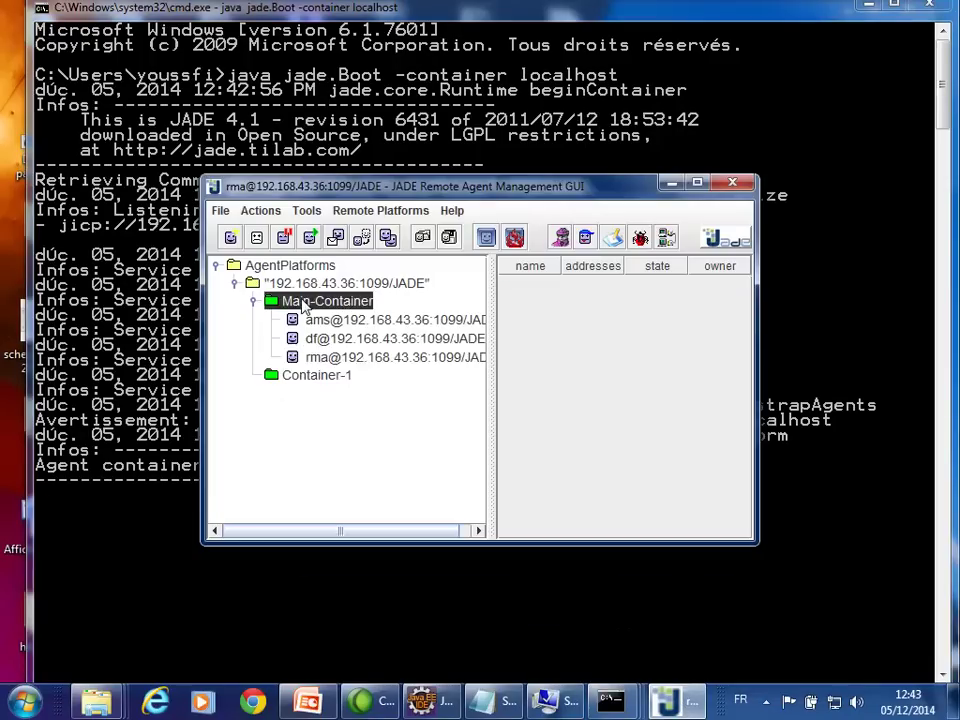
click(319, 384)
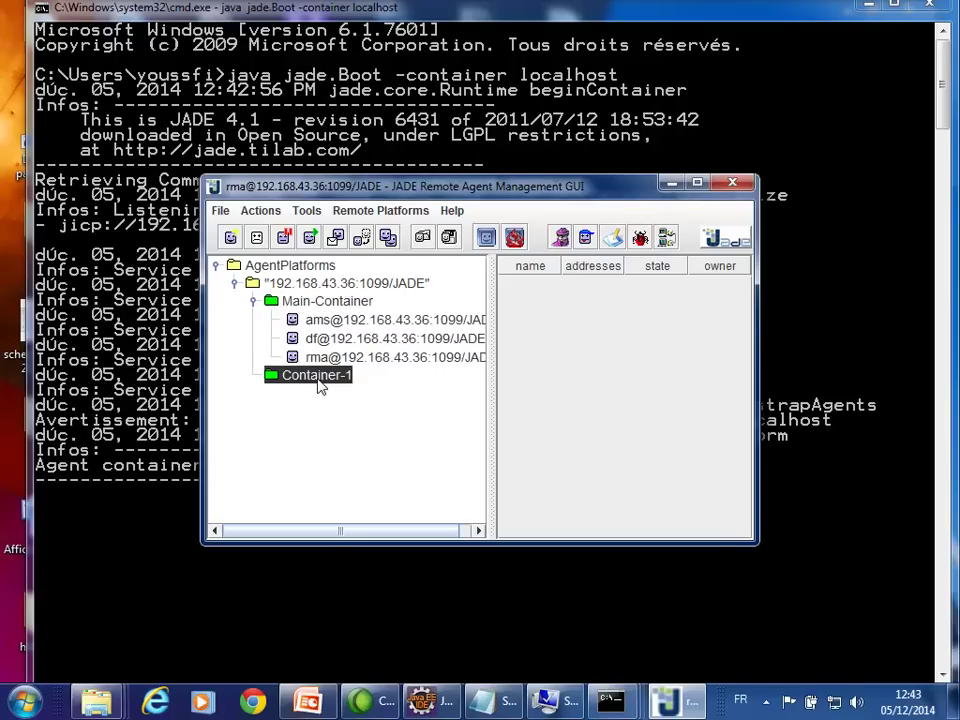
Open another command prompt with cmd and start a second agent container with java jade.Boot -container localhost
click(24, 700)
click(88, 654)
text(cmd)
key(Return)
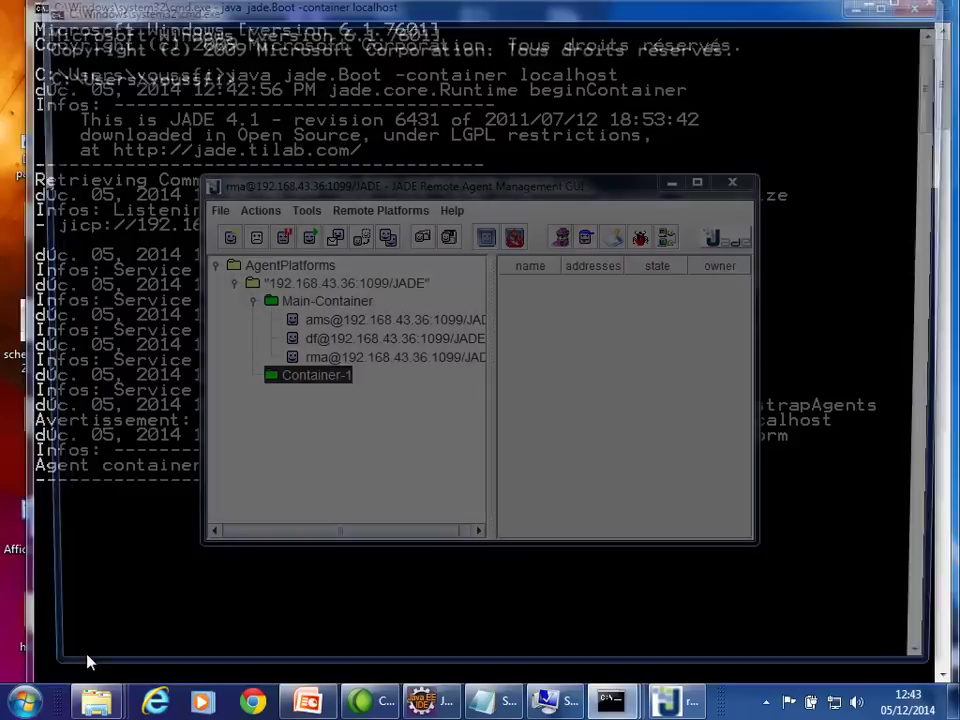
text(java )
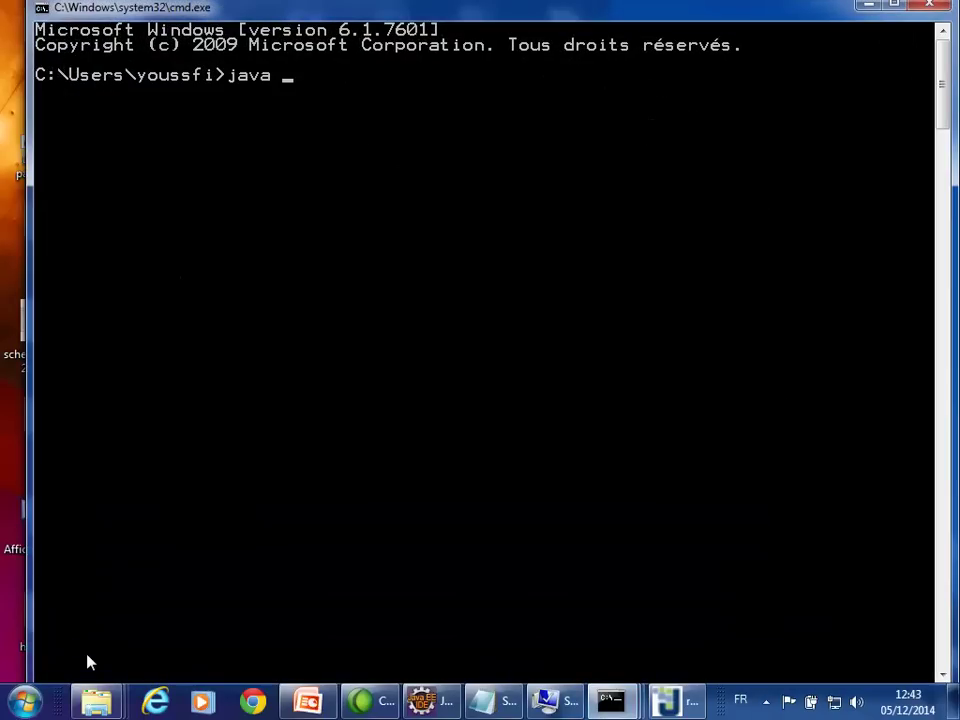
text(jade.Boot )
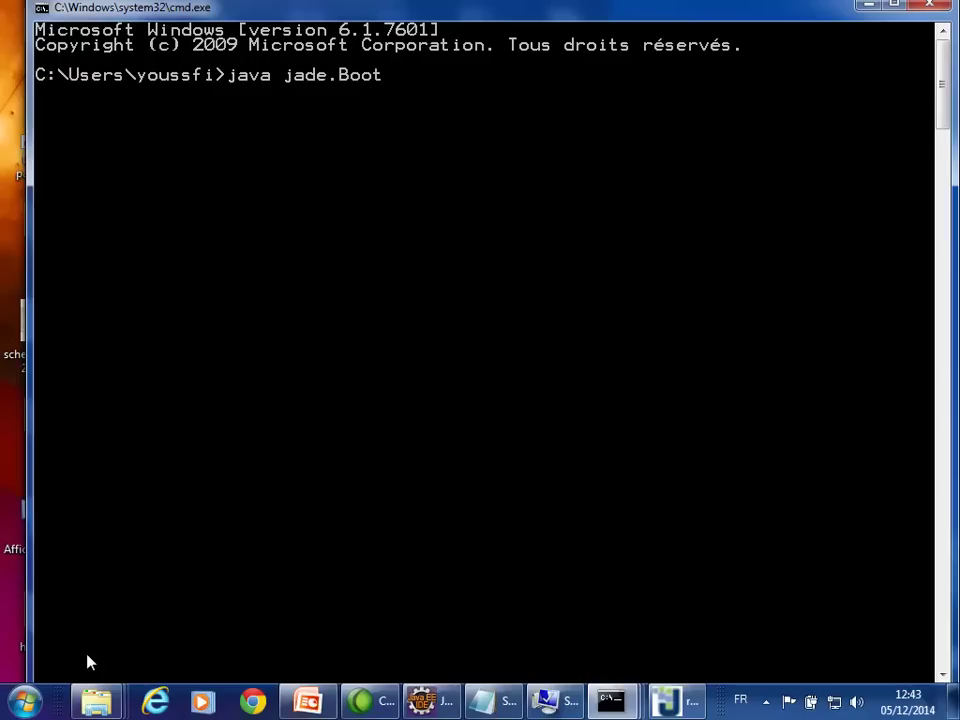
text(-container loca)
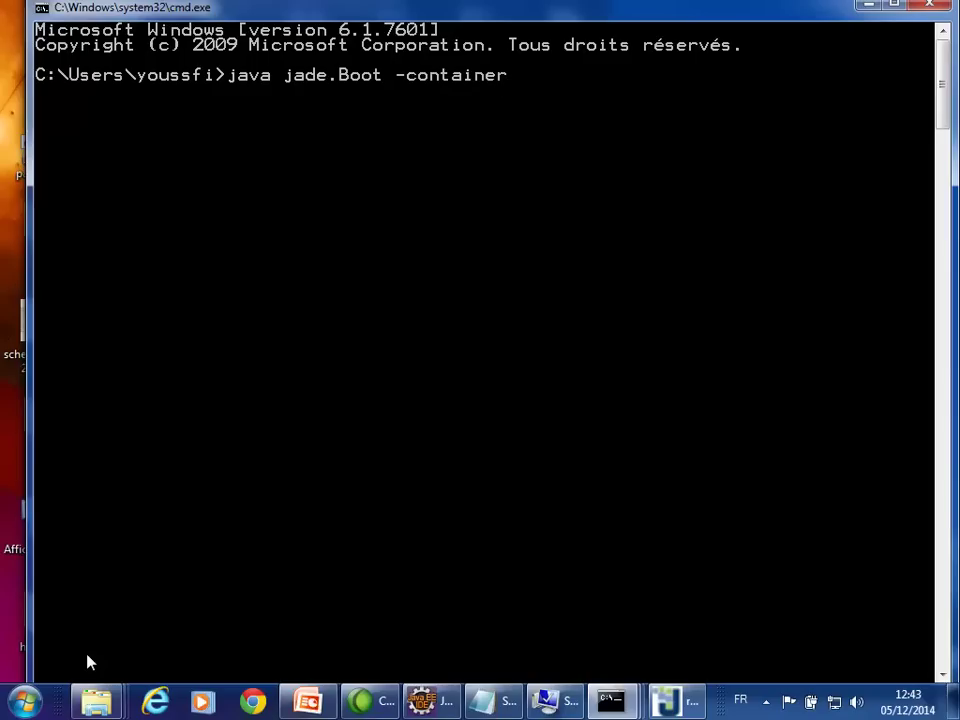
text(host)
key(BackSpace)
key(BackSpace)
key(BackSpace)
key(BackSpace)
text(lhost)
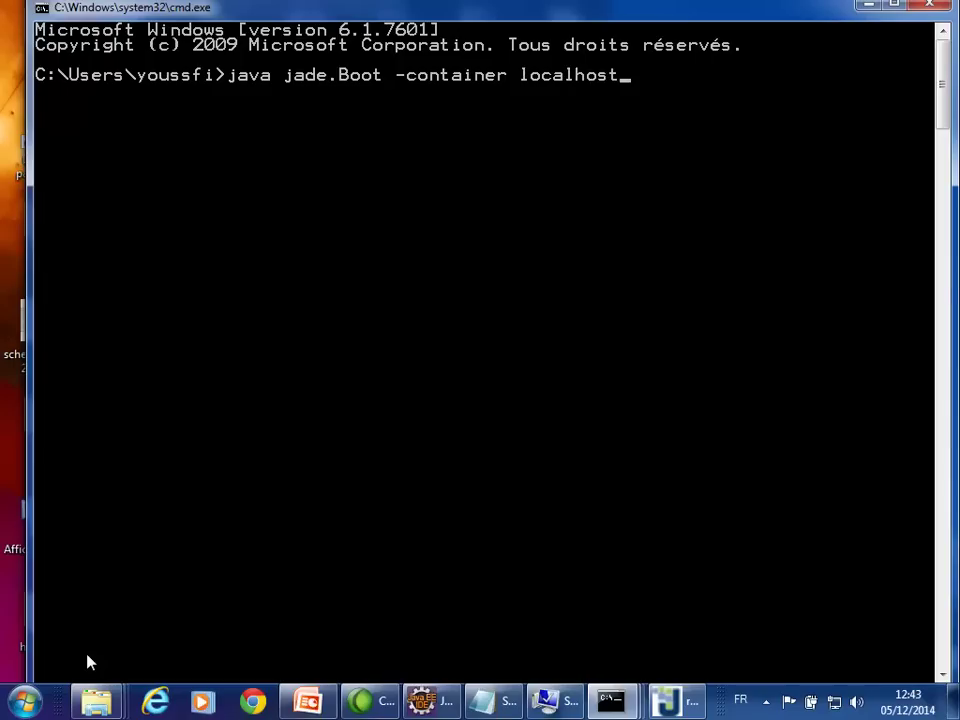
key(Return)
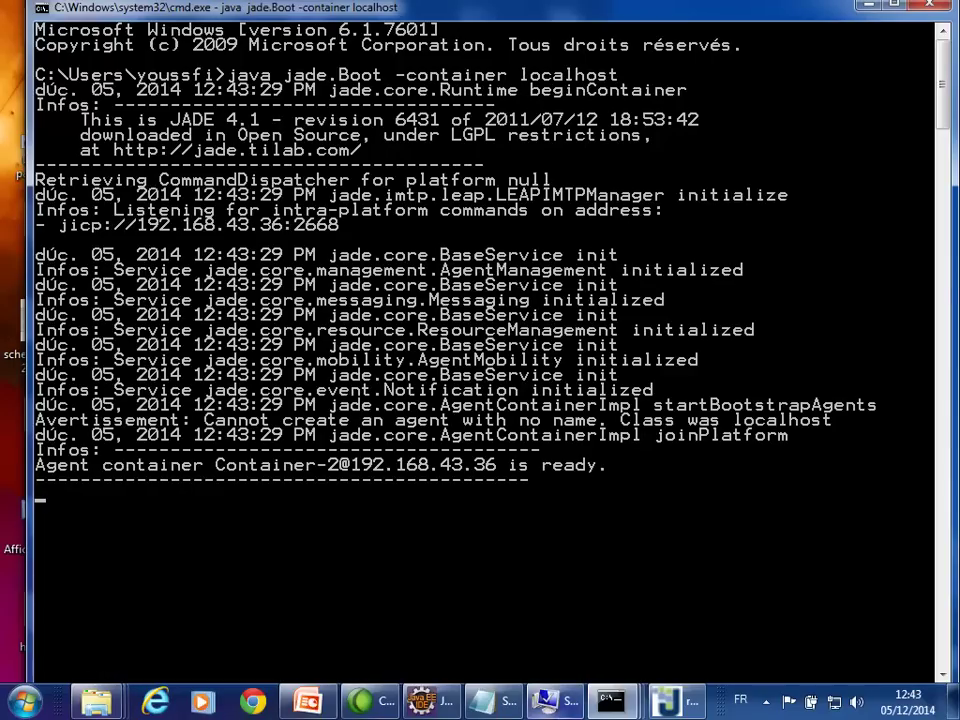
Return to the JADE management GUI, collapse Main-Container and examine the three containers in the platform tree
click(680, 708)
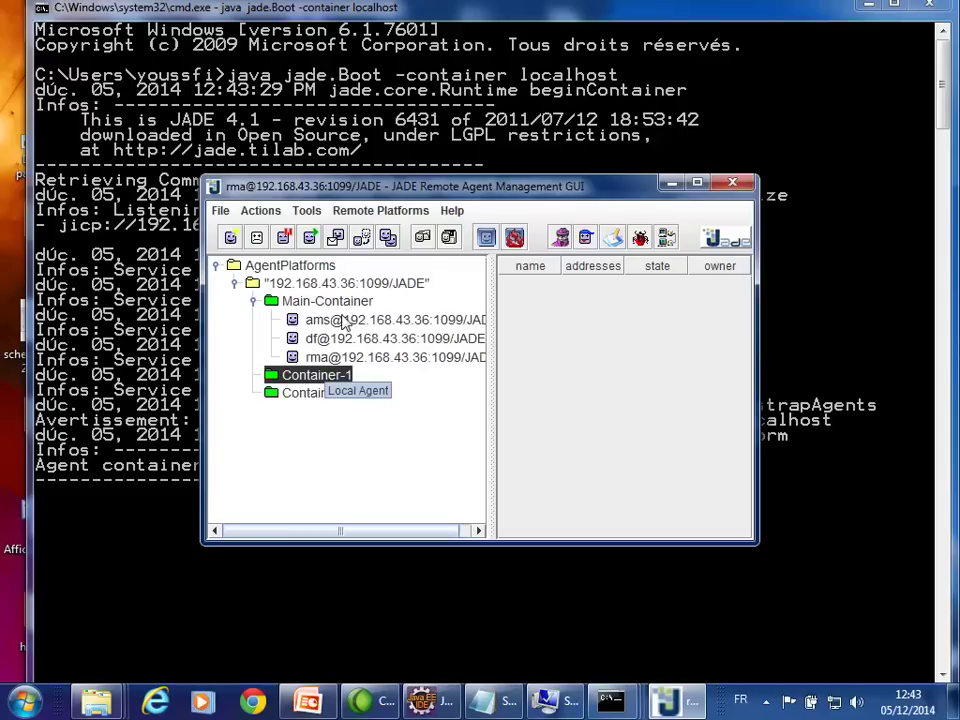
click(255, 301)
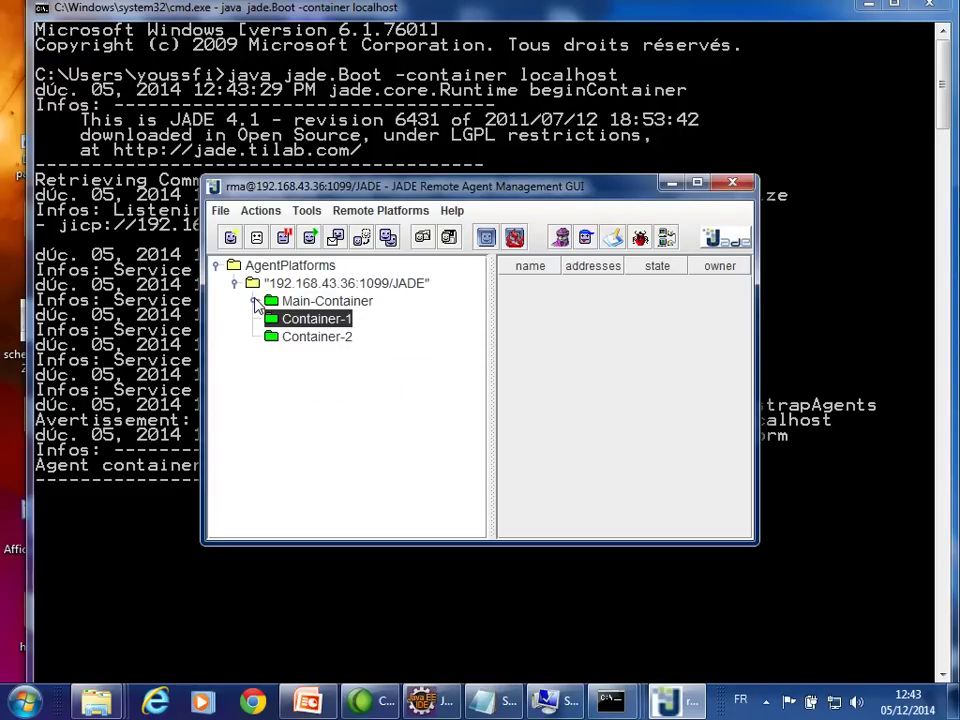
click(275, 301)
click(305, 320)
click(305, 337)
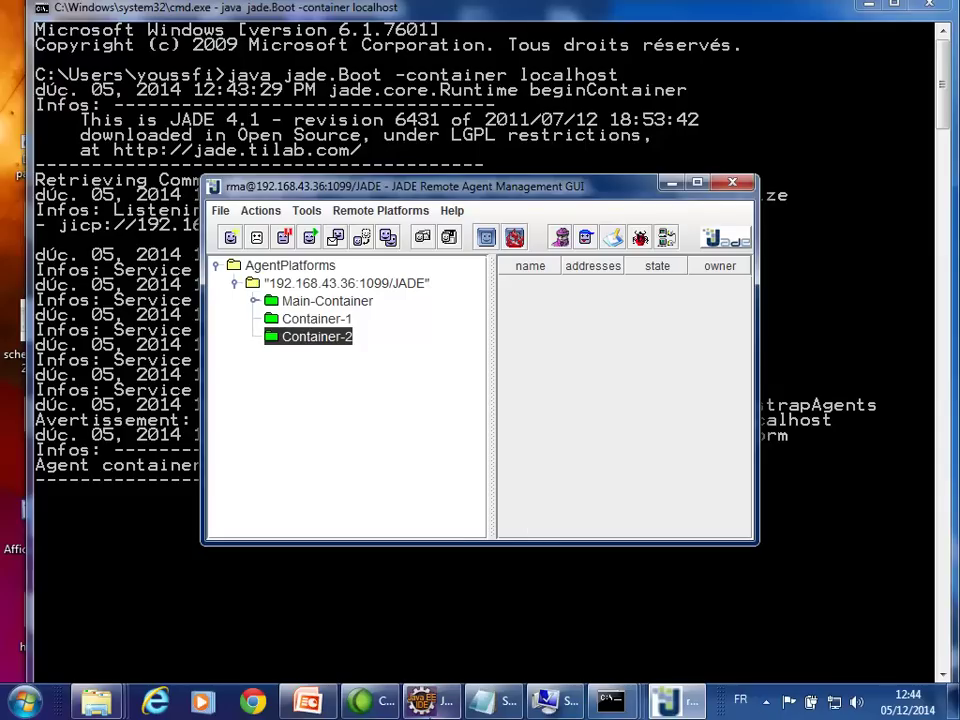
Switch to Eclipse, close all open editors and collapse the SMA2 project
click(425, 700)
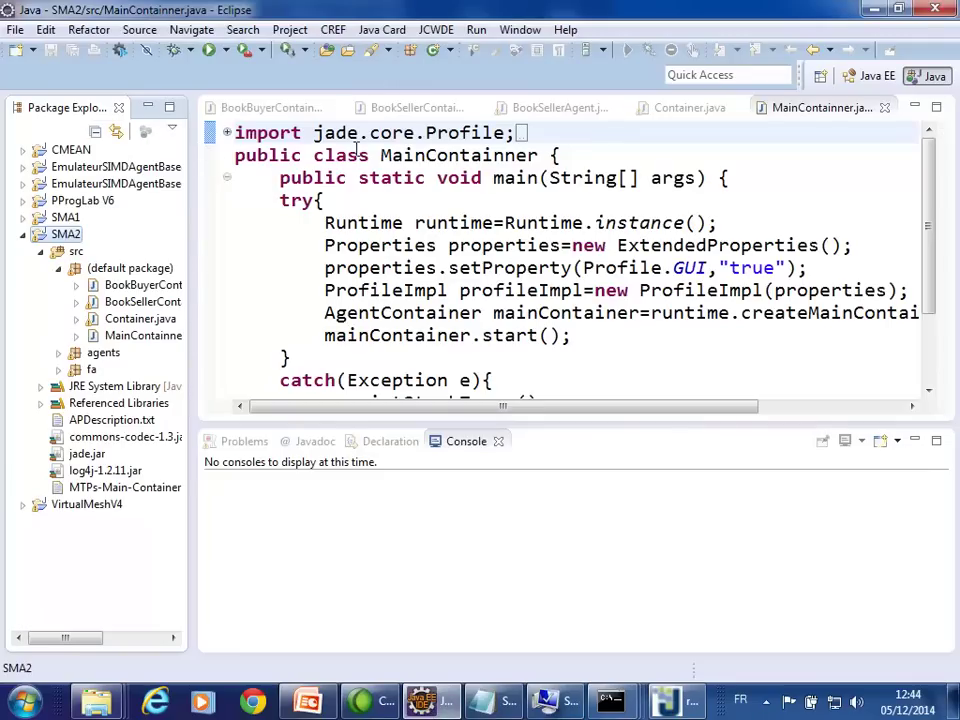
right_click(815, 120)
click(850, 146)
key(ctrl+w)
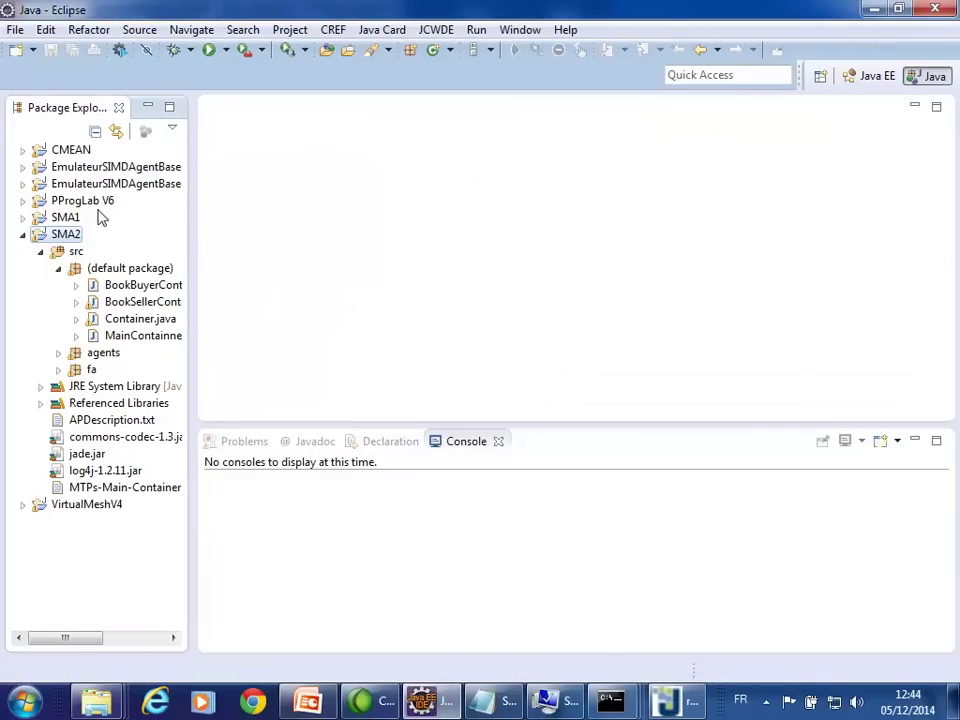
click(23, 234)
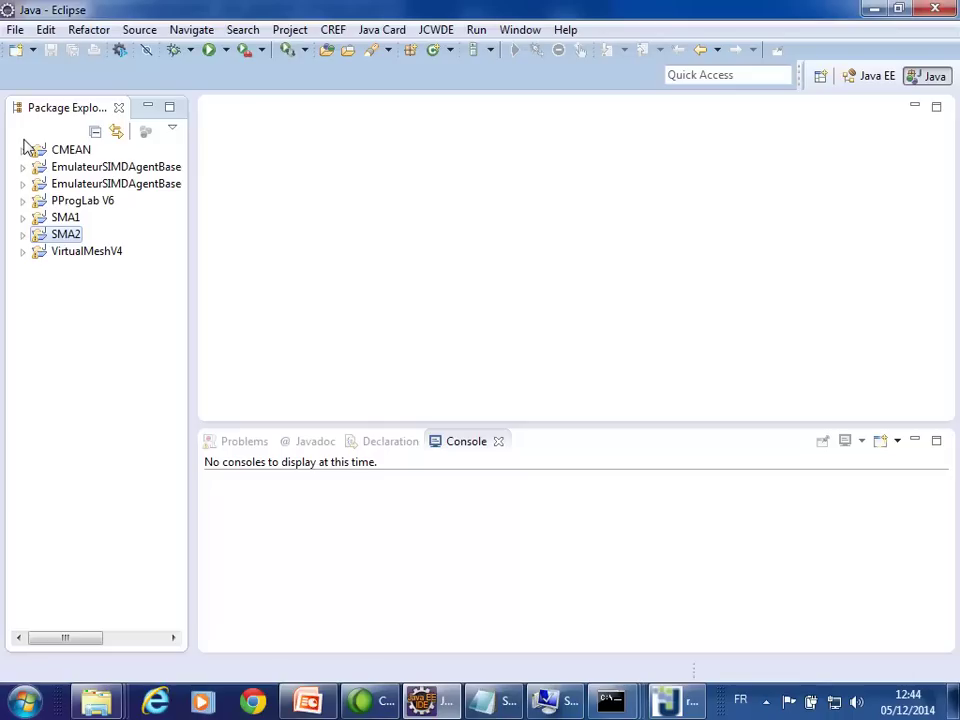
Create a new Java project named SMAJ1 with the default settings and expand it in the Package Explorer
click(15, 52)
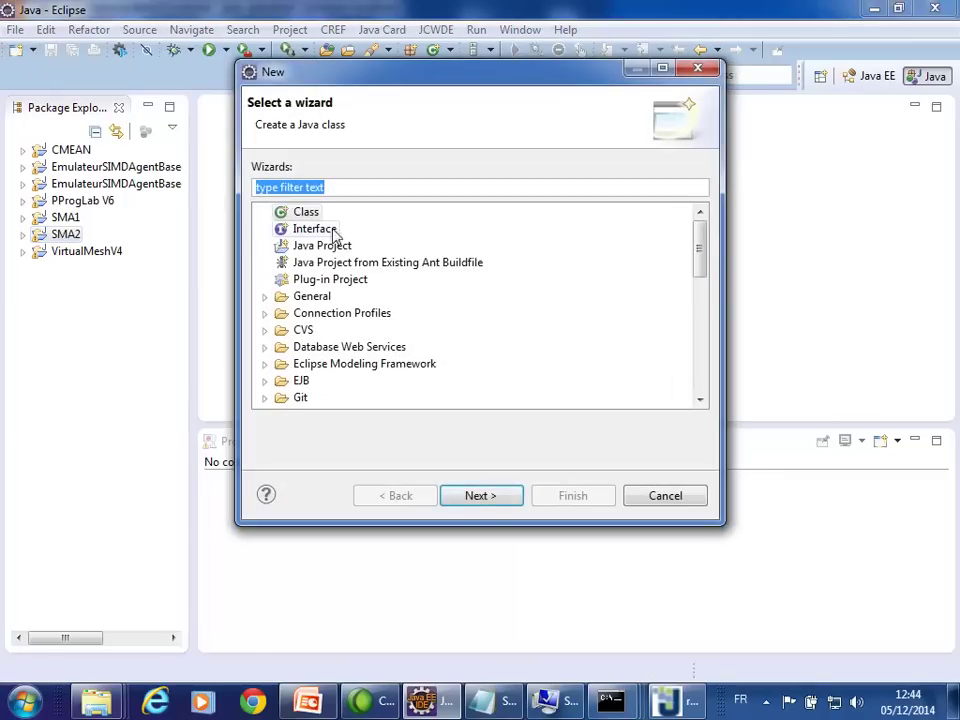
click(318, 246)
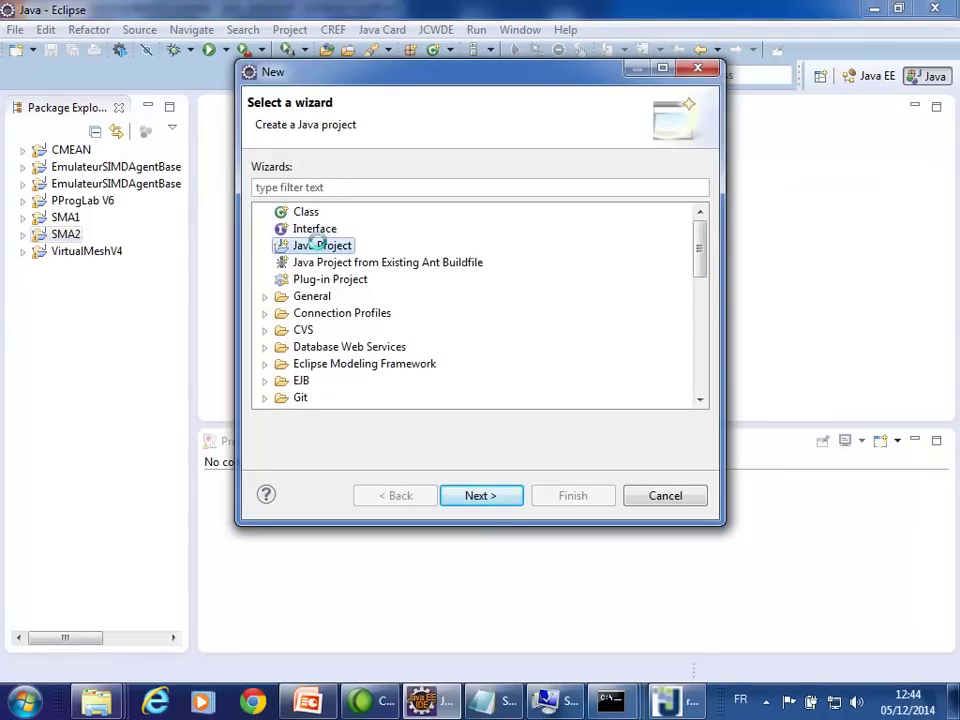
double_click(318, 245)
text(SMAJ1)
key(Return)
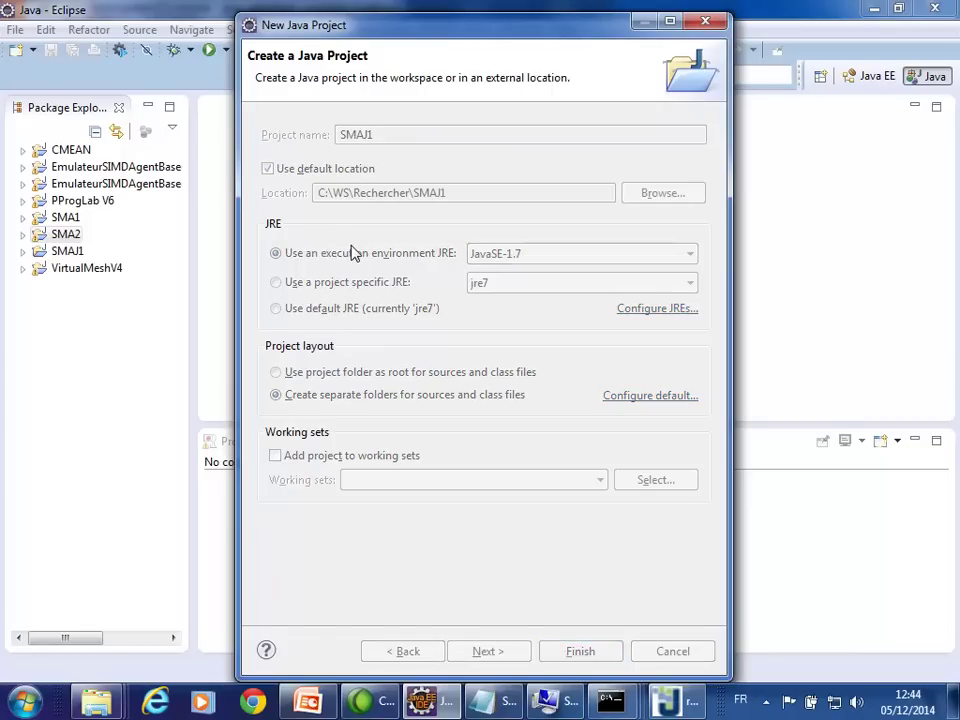
click(23, 252)
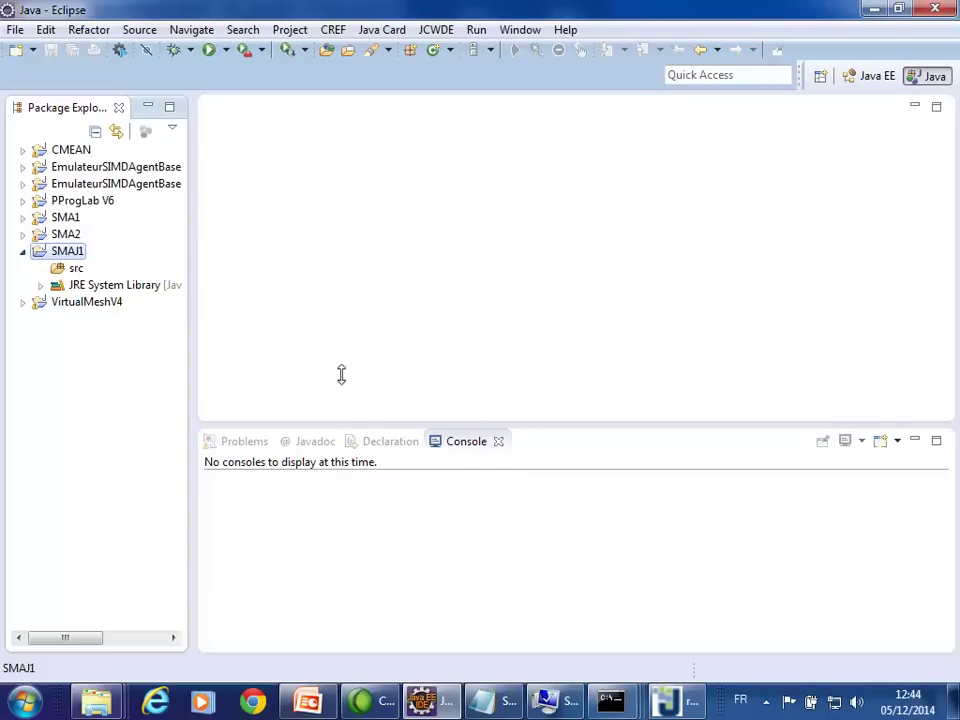
Close the command window running java jade.Boot -gui to shut down the platform, and close one of the two container command windows
mouse_move(617, 705)
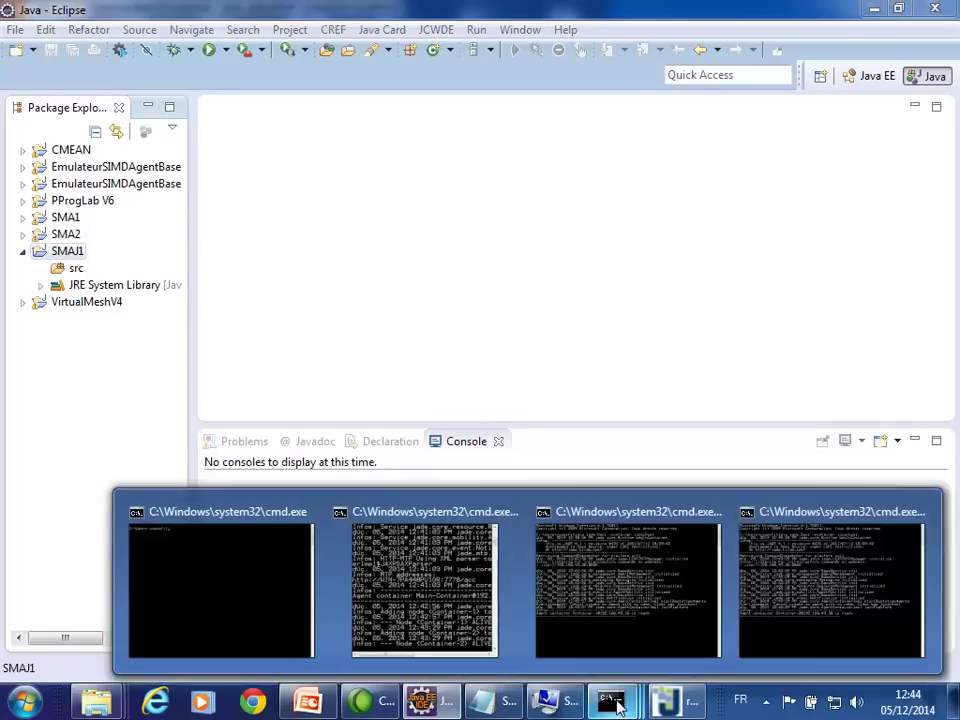
mouse_move(432, 588)
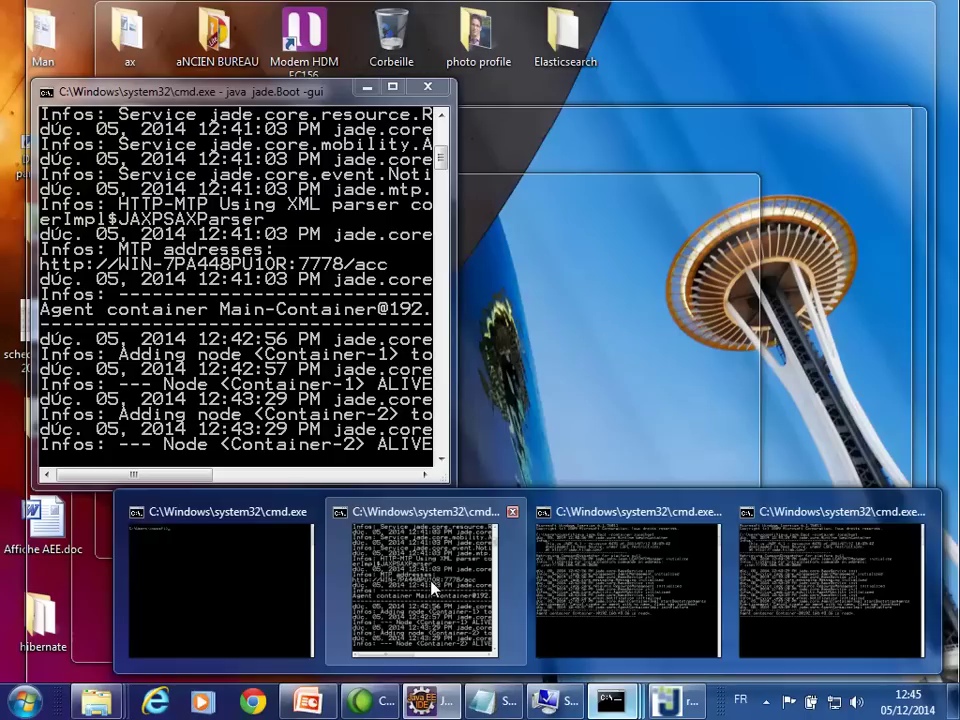
click(513, 513)
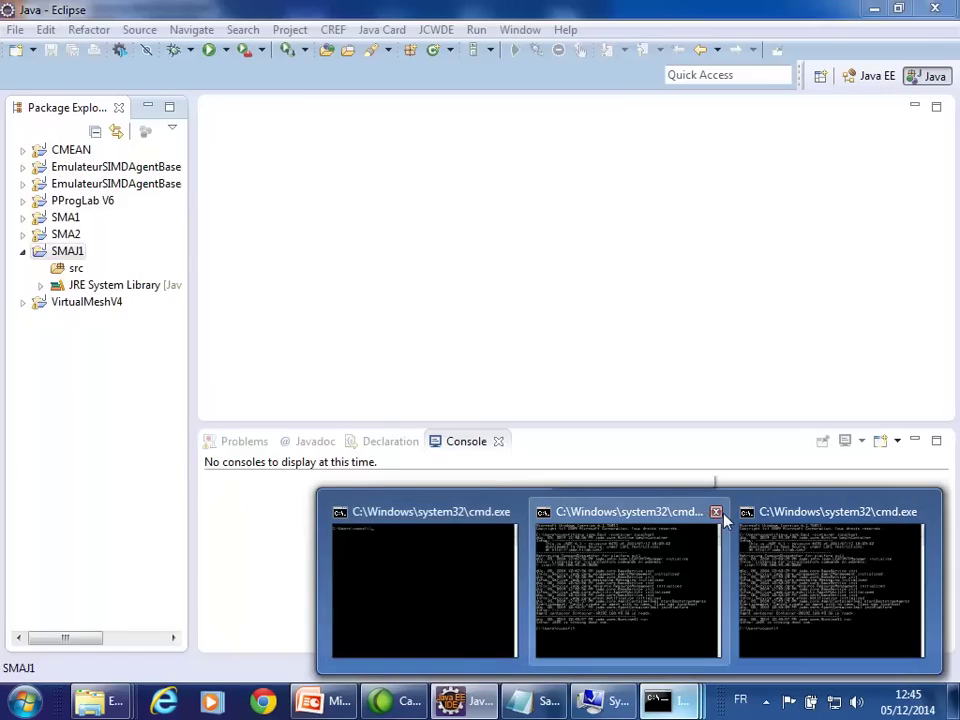
click(722, 520)
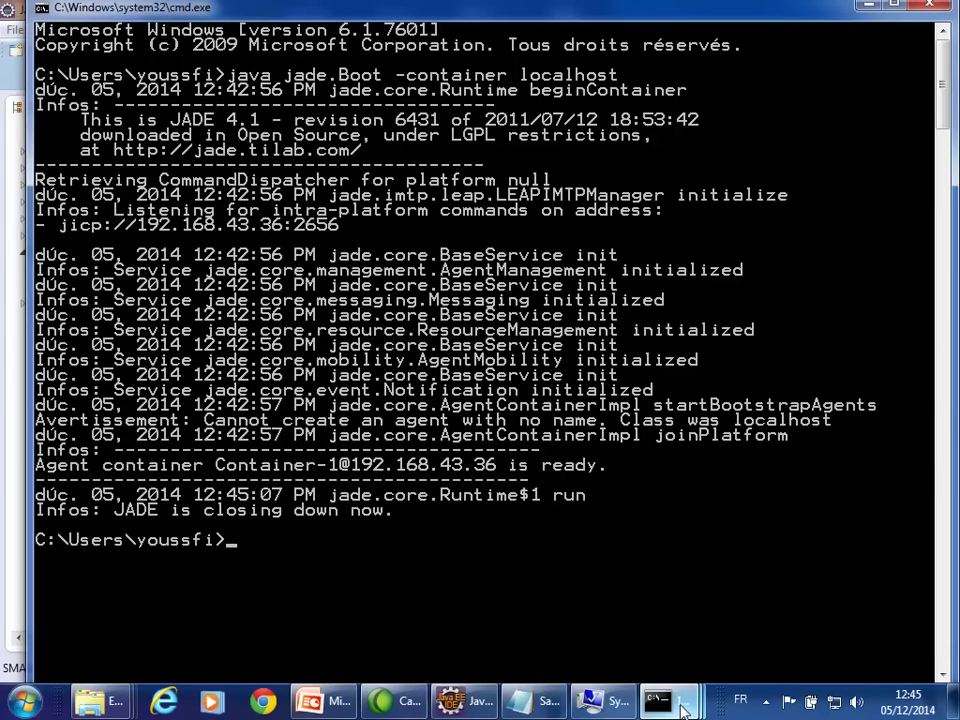
mouse_move(683, 708)
click(920, 516)
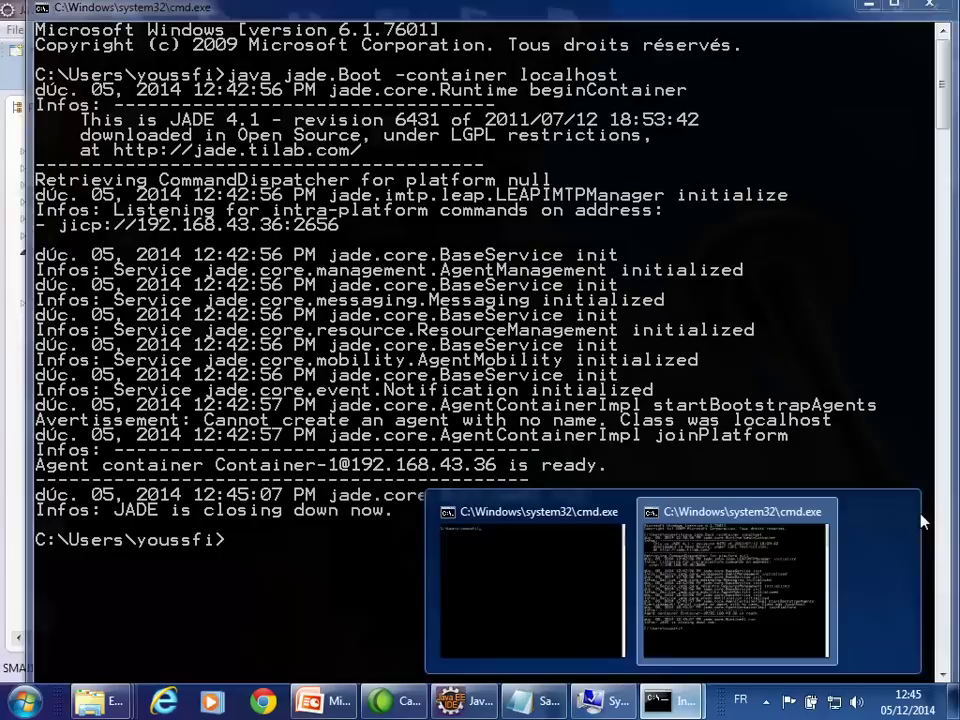
Check the two remaining command prompt windows and minimize both to return to Eclipse
click(750, 565)
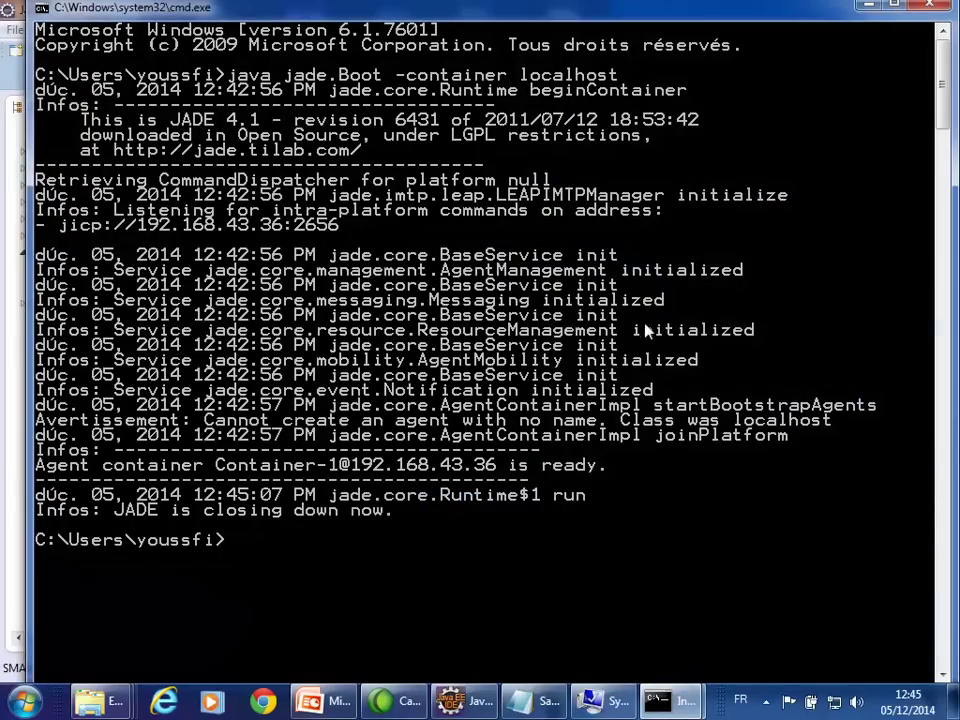
mouse_move(670, 708)
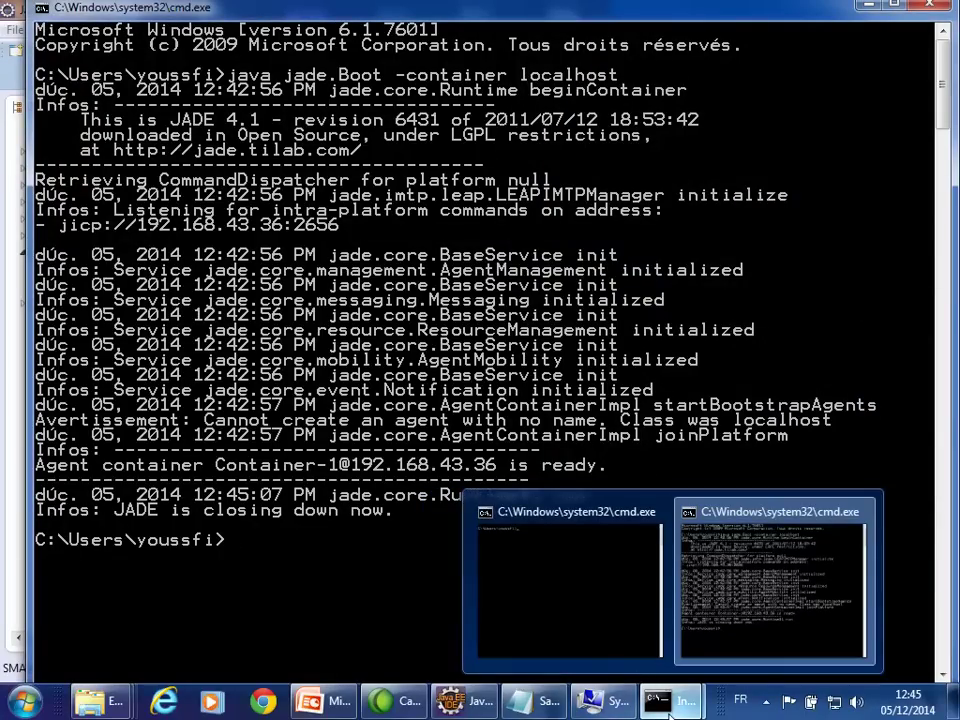
click(600, 652)
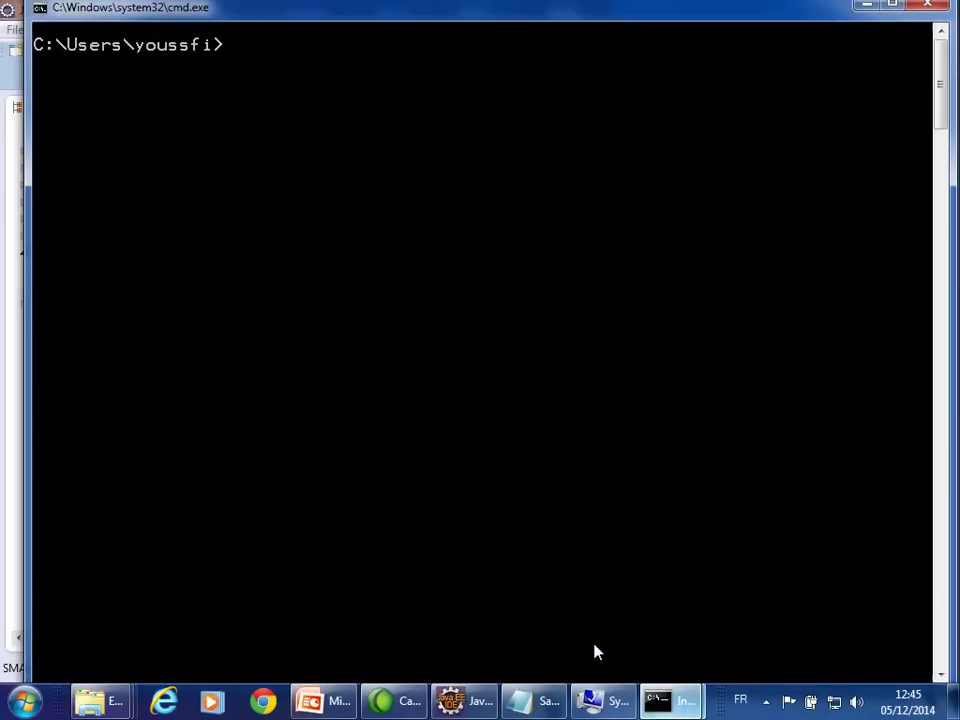
click(866, 6)
click(866, 6)
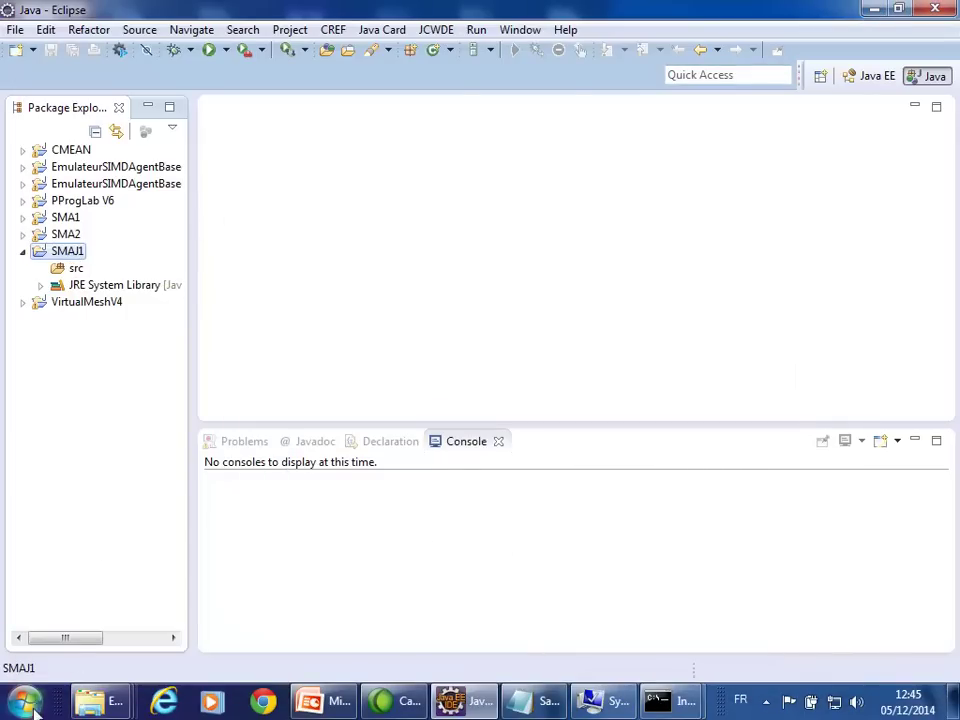
Copy commons-codec-1.3.jar, jade.jar and log4j-1.2.11.jar from the C:\jade folder into the SMAJ1 project in Eclipse
mouse_move(91, 710)
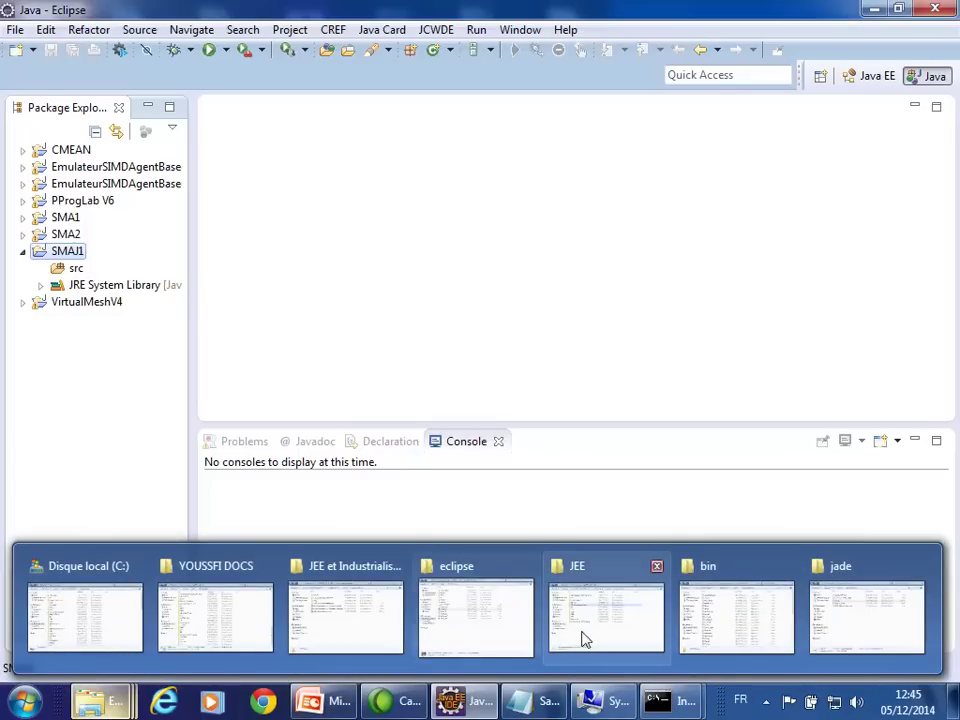
click(853, 617)
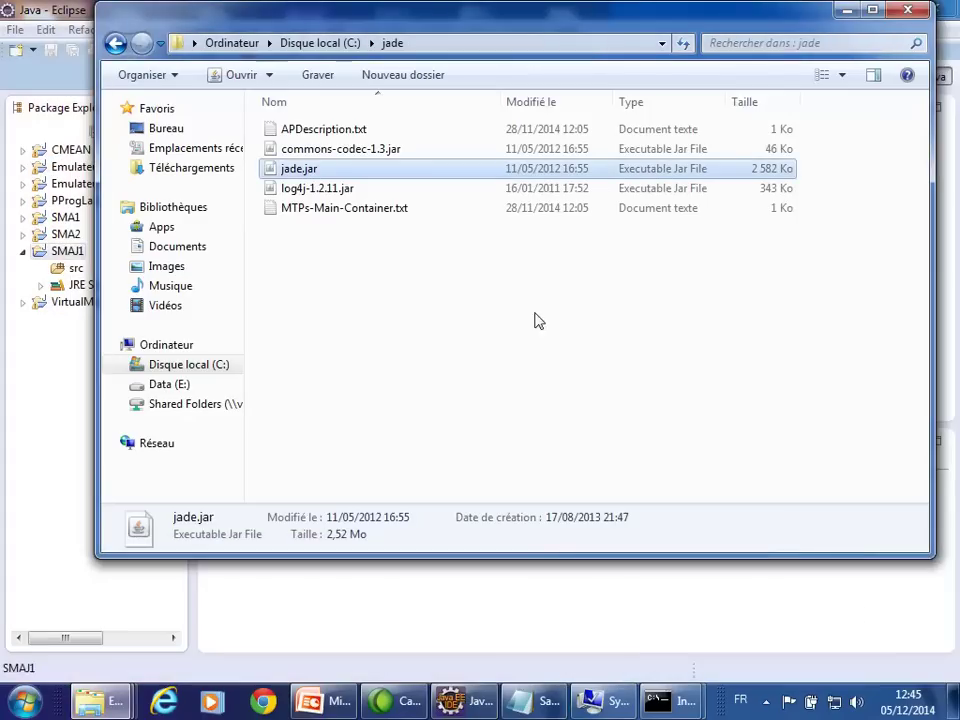
click(321, 150)
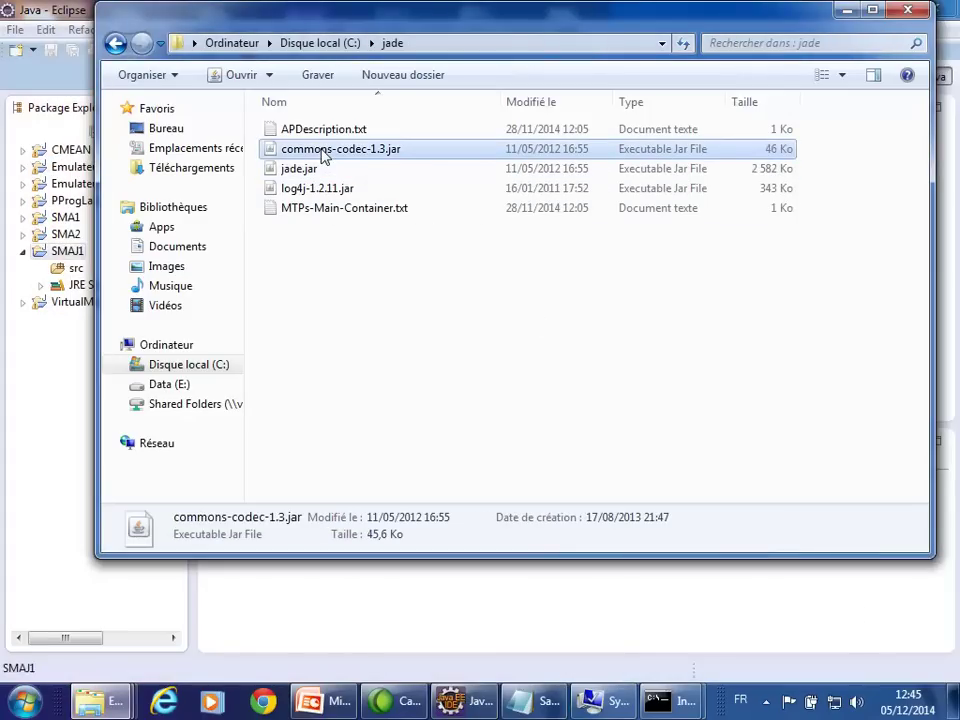
key(shift+Down)
key(shift+Down)
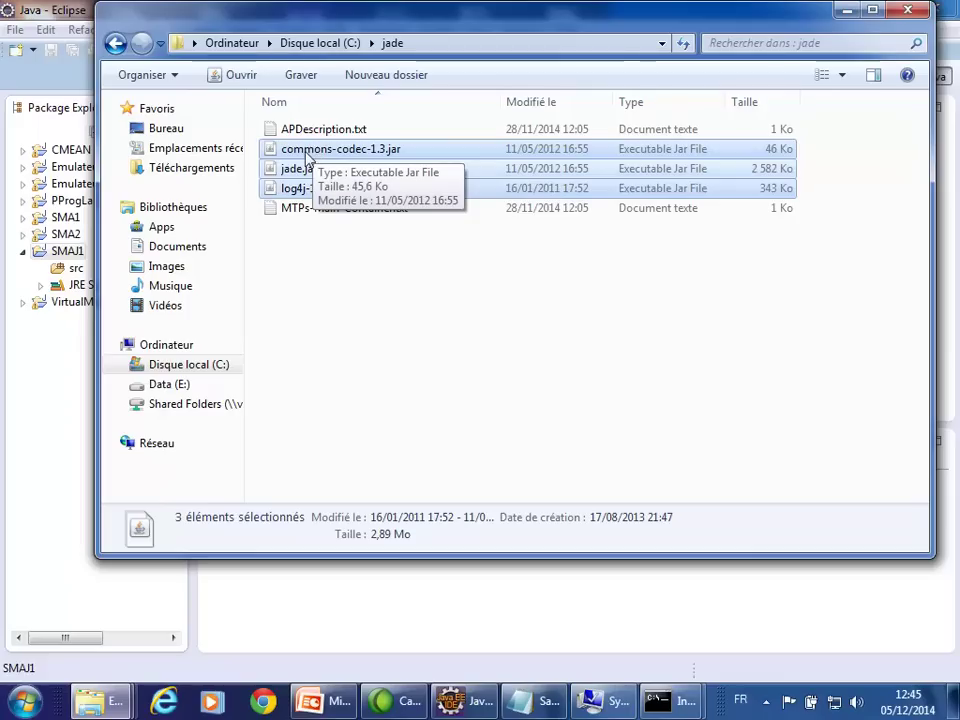
right_click(310, 154)
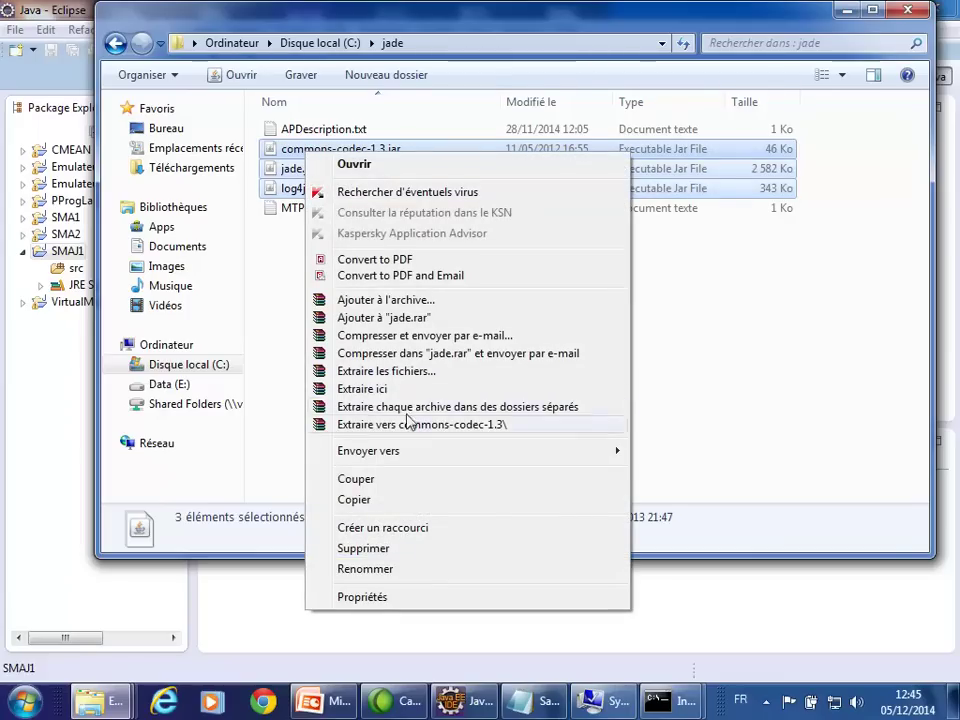
click(377, 500)
click(842, 12)
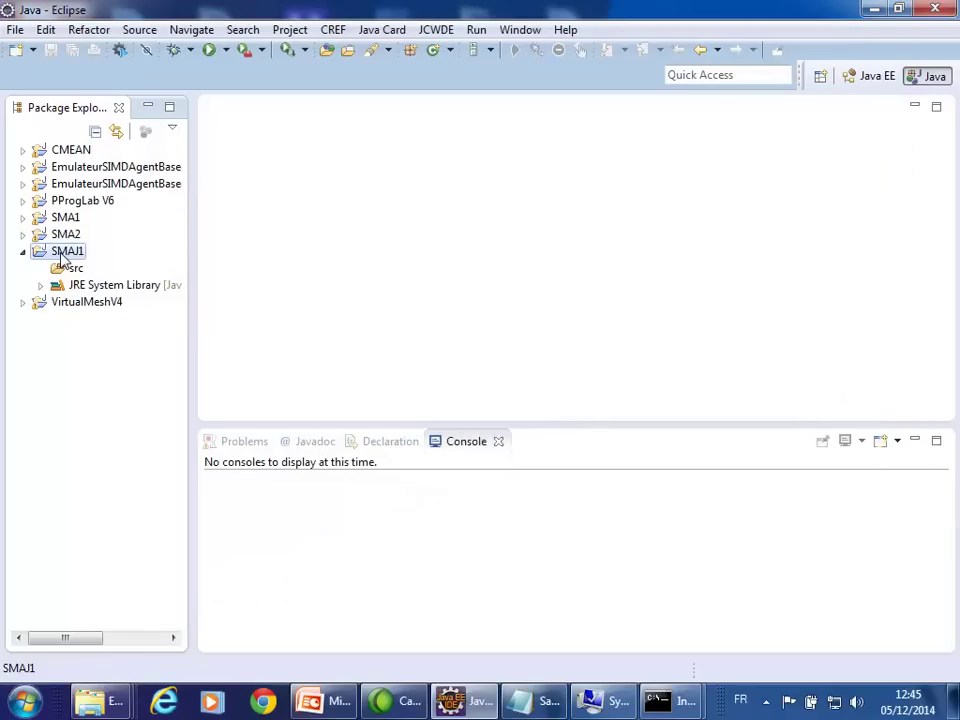
right_click(60, 255)
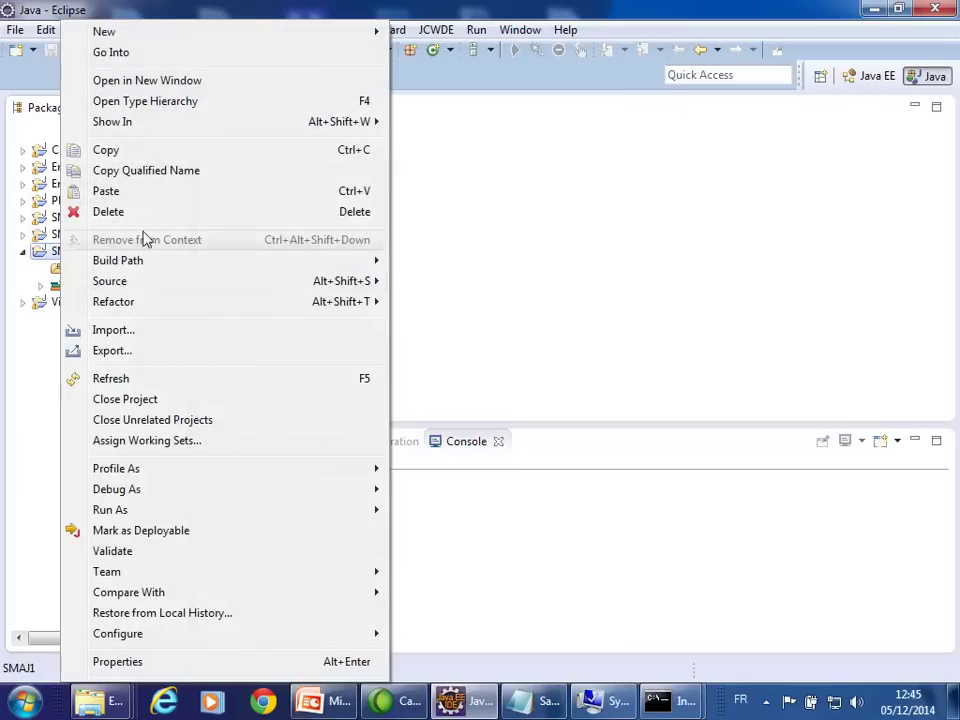
click(130, 192)
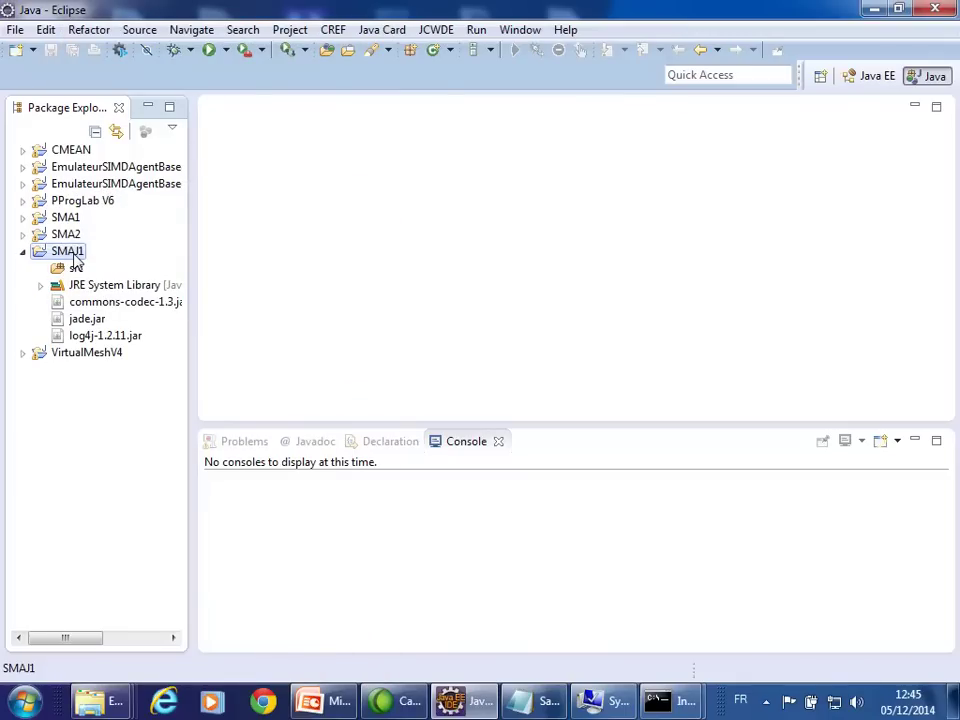
Open the Java Build Path libraries in the SMAJ1 project properties and examine the JARs in the JRE System Library
click(90, 320)
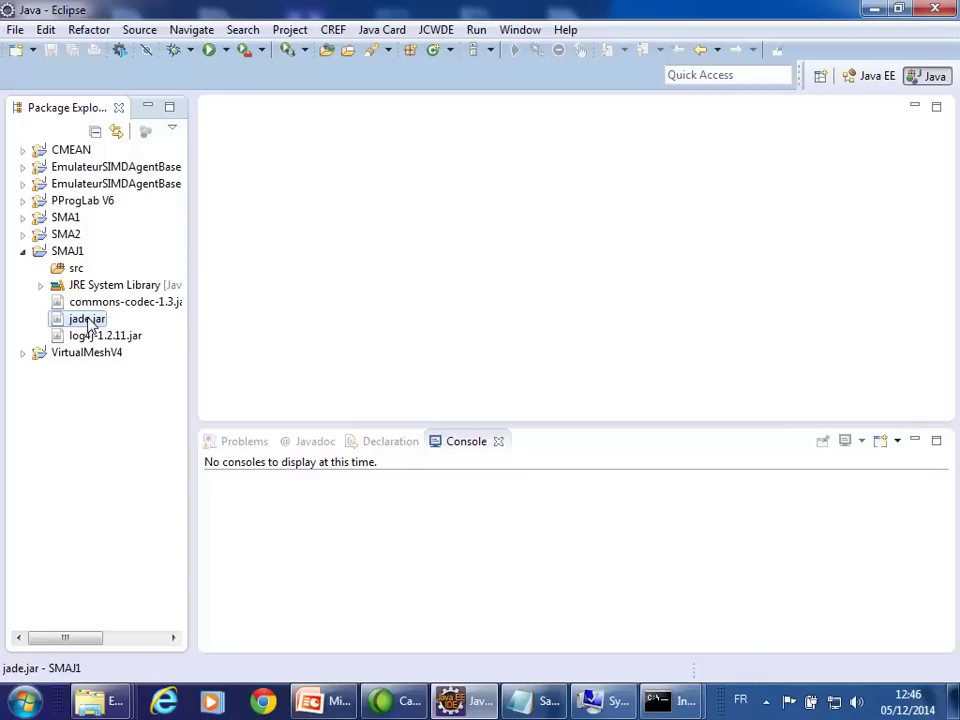
click(70, 254)
right_click(71, 255)
click(152, 663)
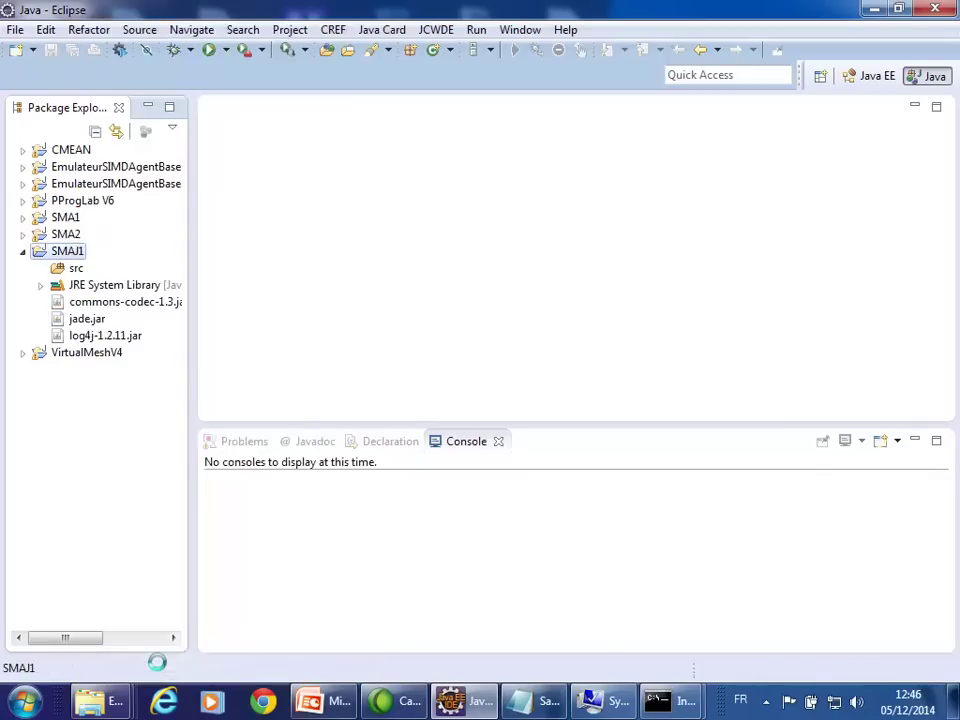
click(206, 118)
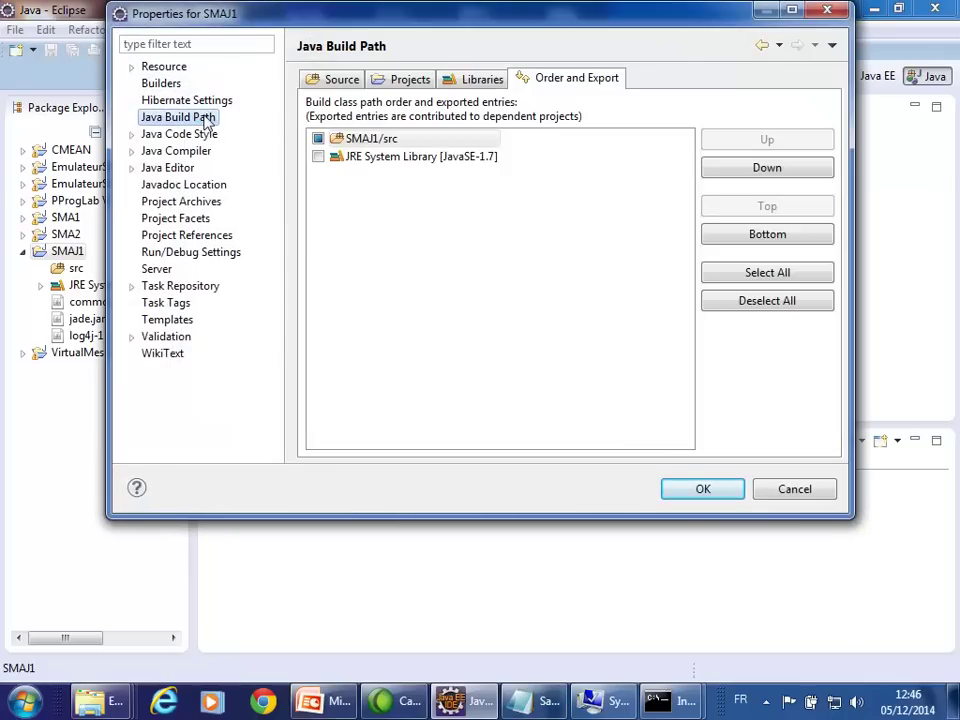
click(482, 80)
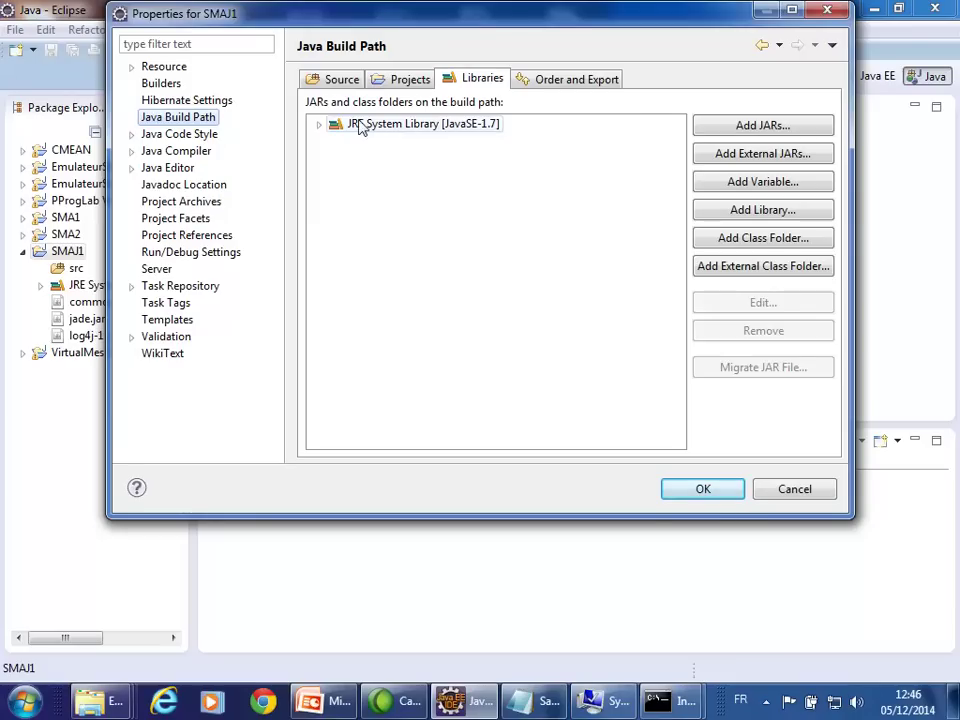
click(319, 127)
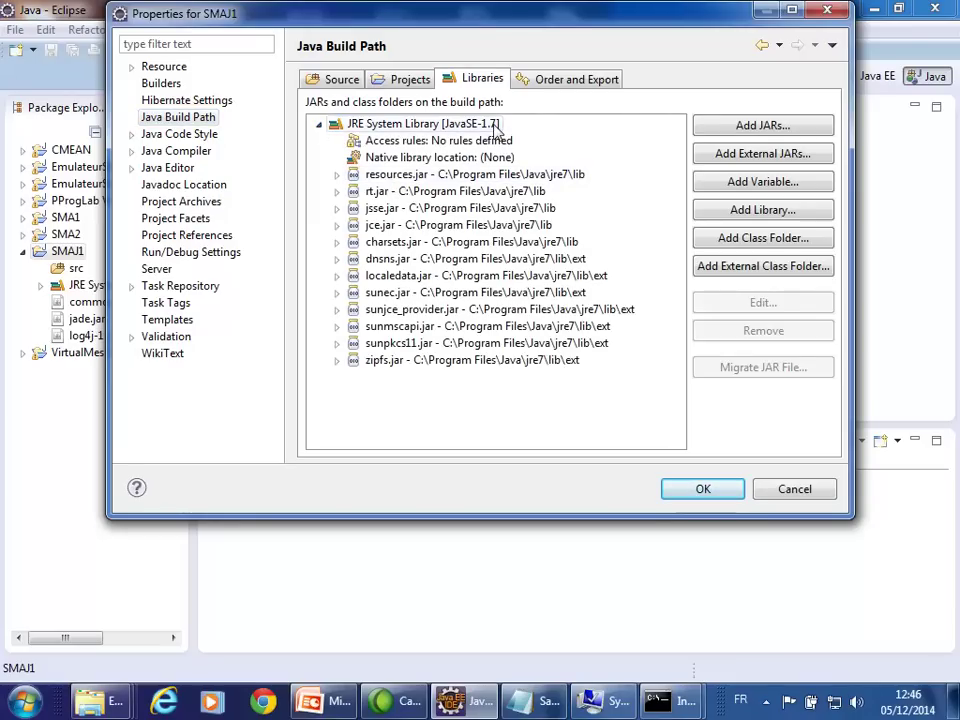
click(318, 124)
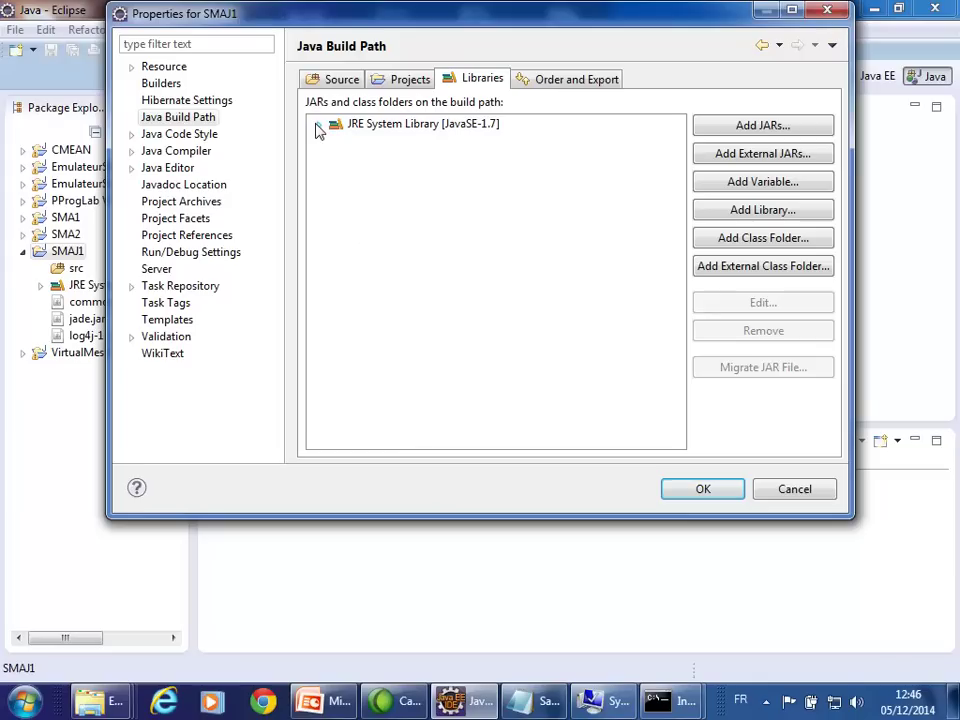
Add commons-codec-1.3.jar, jade.jar and log4j-1.2.11.jar from SMAJ1 to the build path and apply the project properties
click(767, 125)
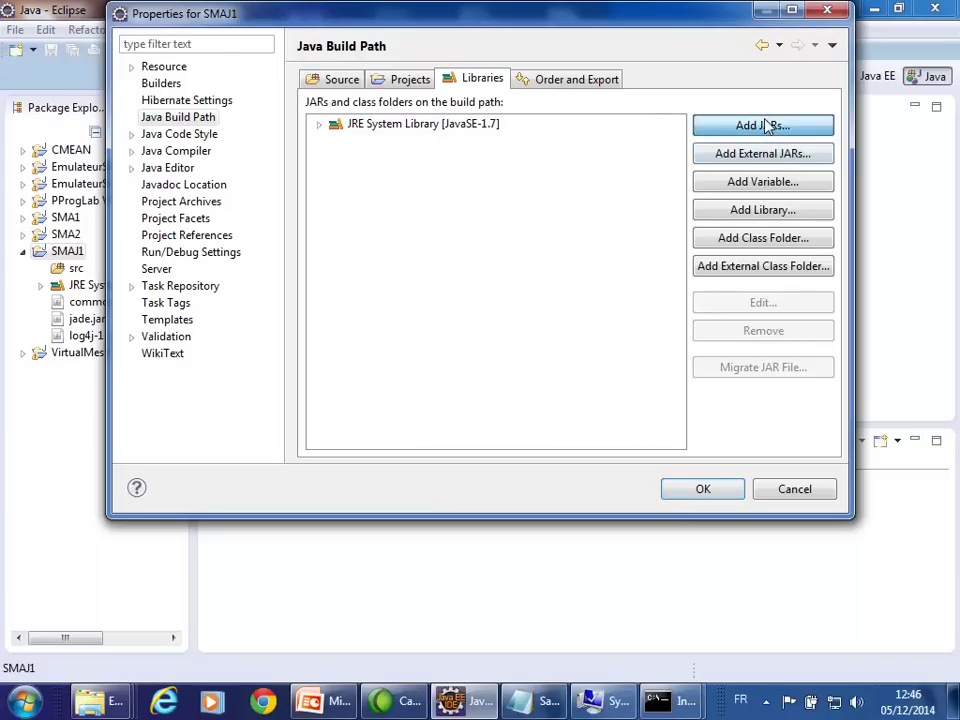
double_click(322, 214)
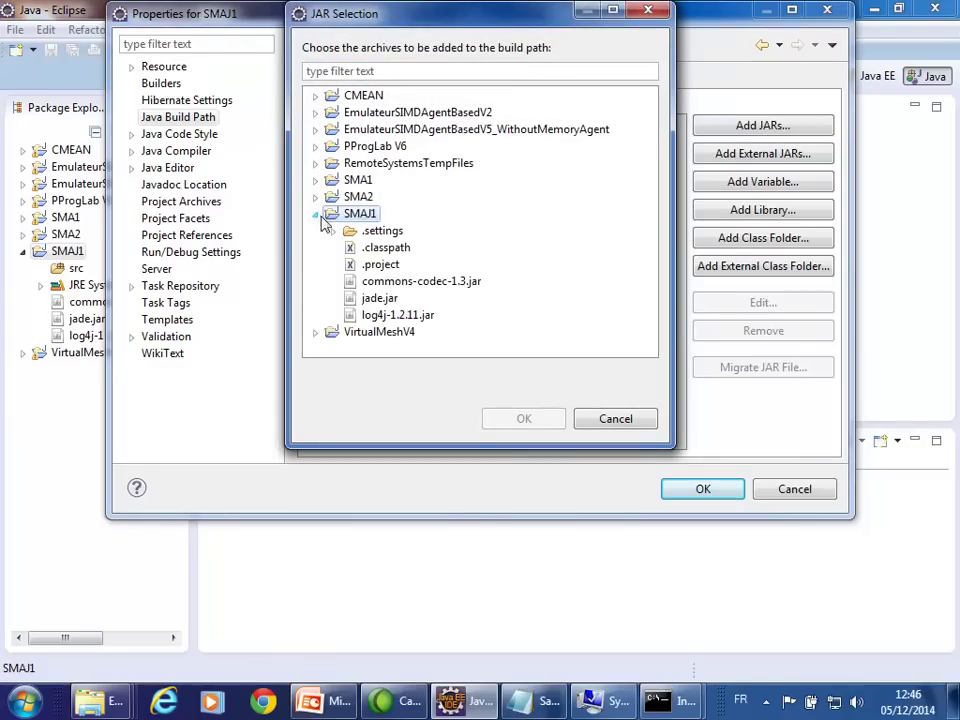
click(381, 281)
key(shift+Down)
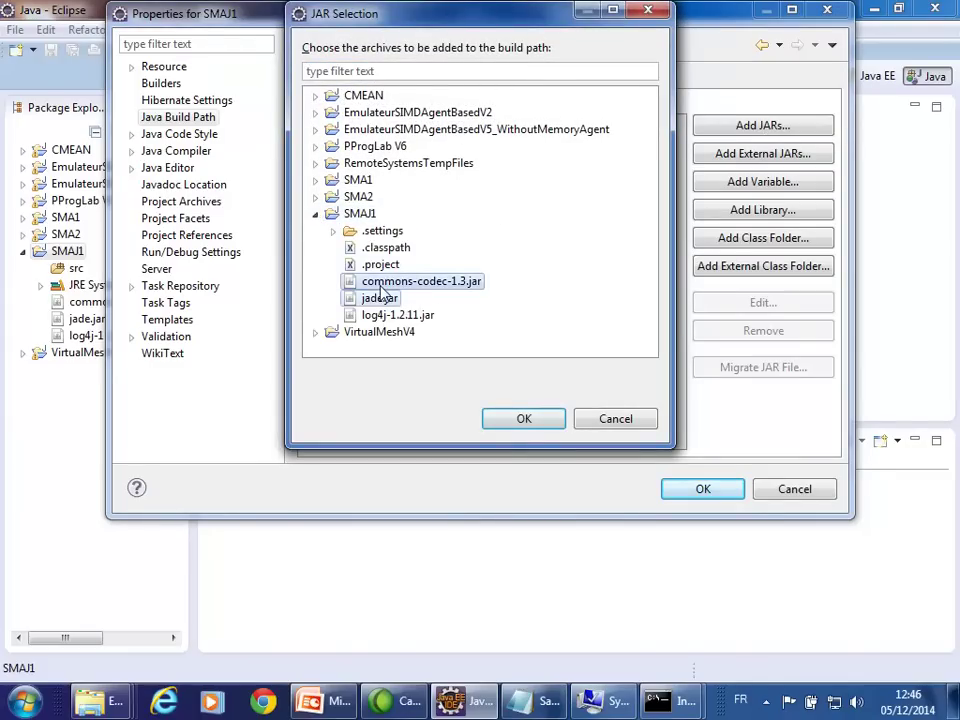
key(shift+Down)
click(538, 420)
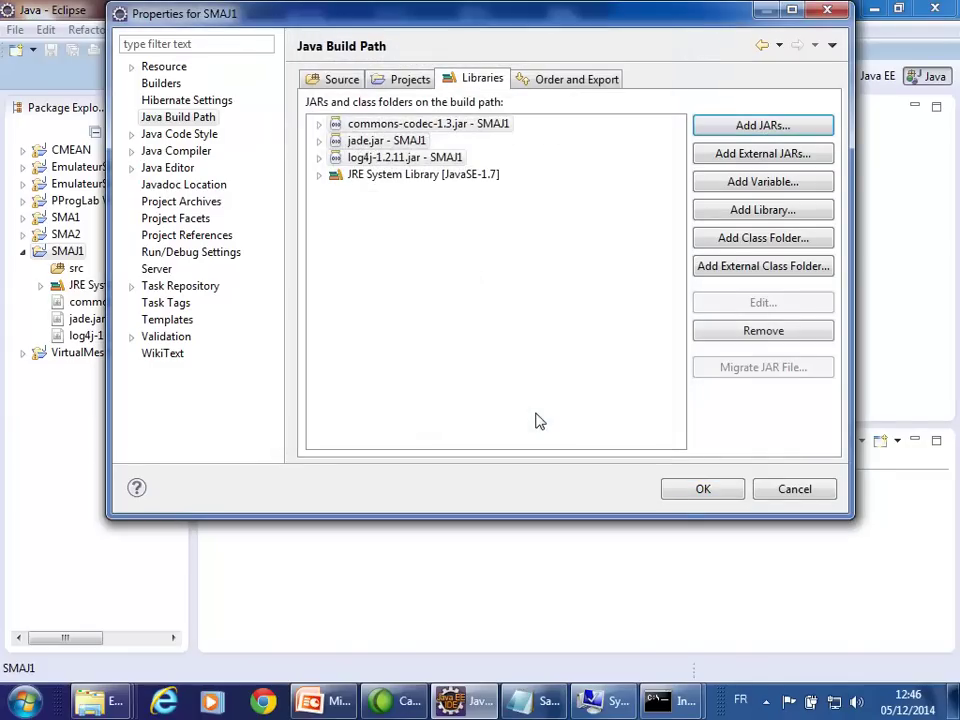
click(712, 489)
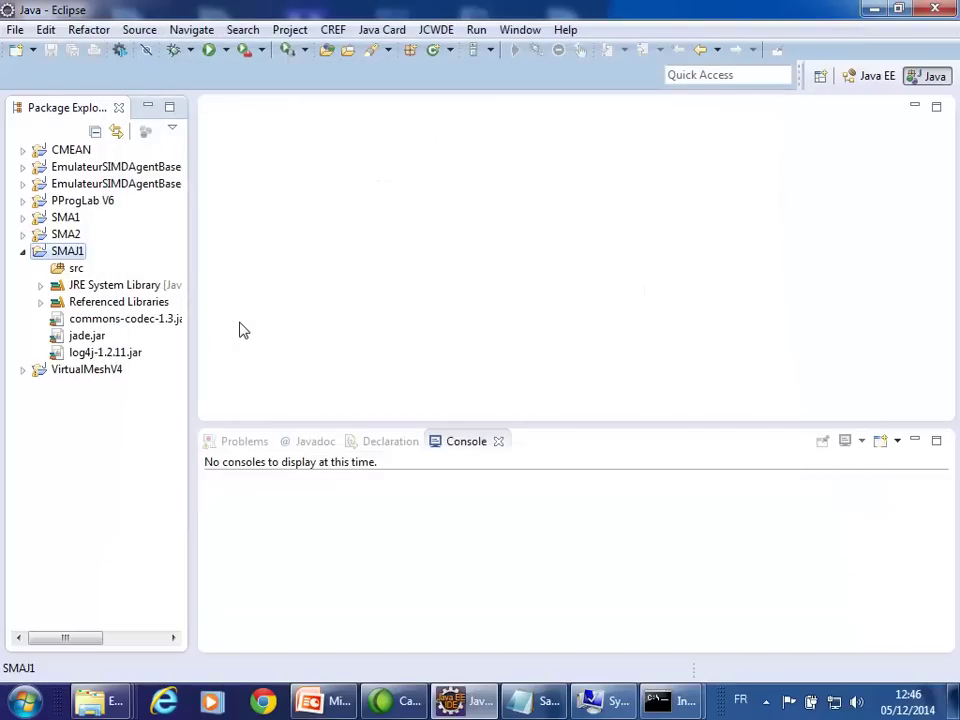
Create a public Java class named MainConainer in the src folder of SMAJ1, with a public static void main method stub
click(75, 270)
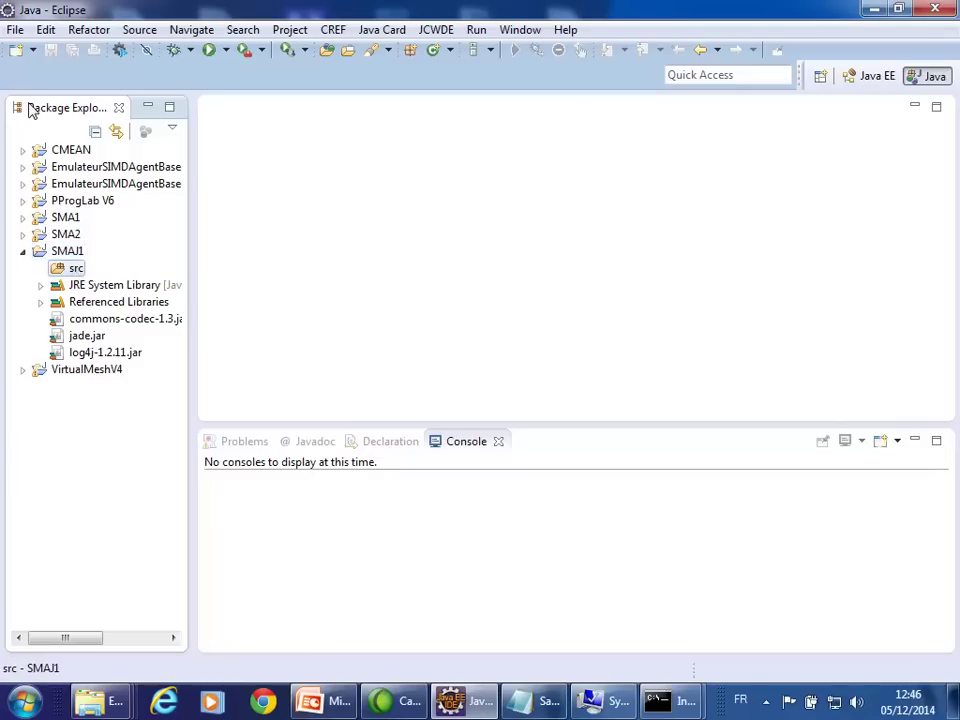
click(15, 52)
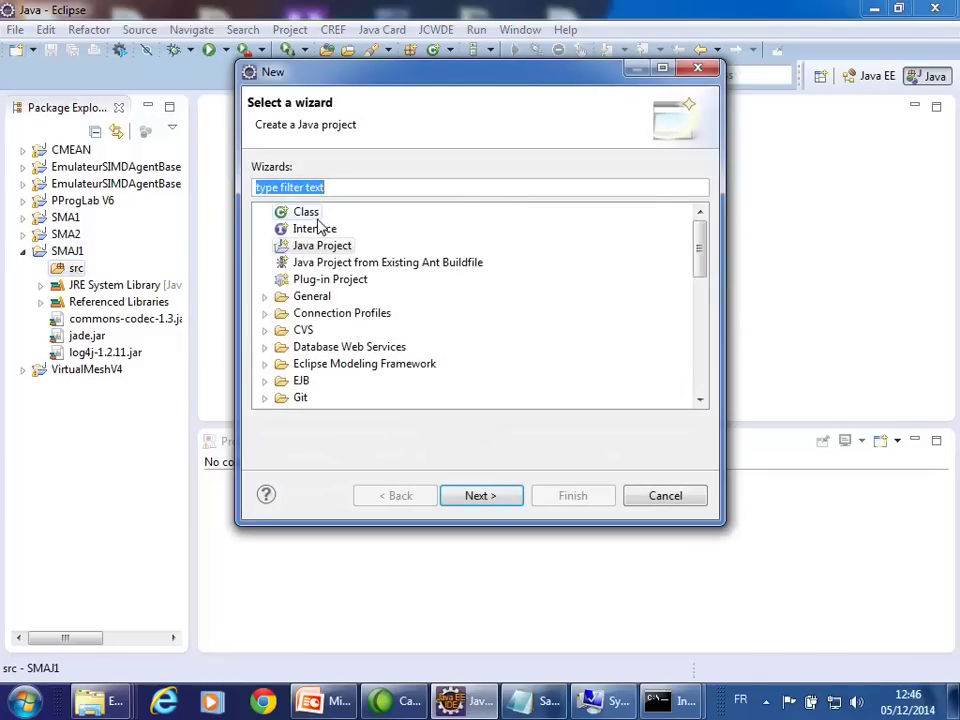
double_click(308, 214)
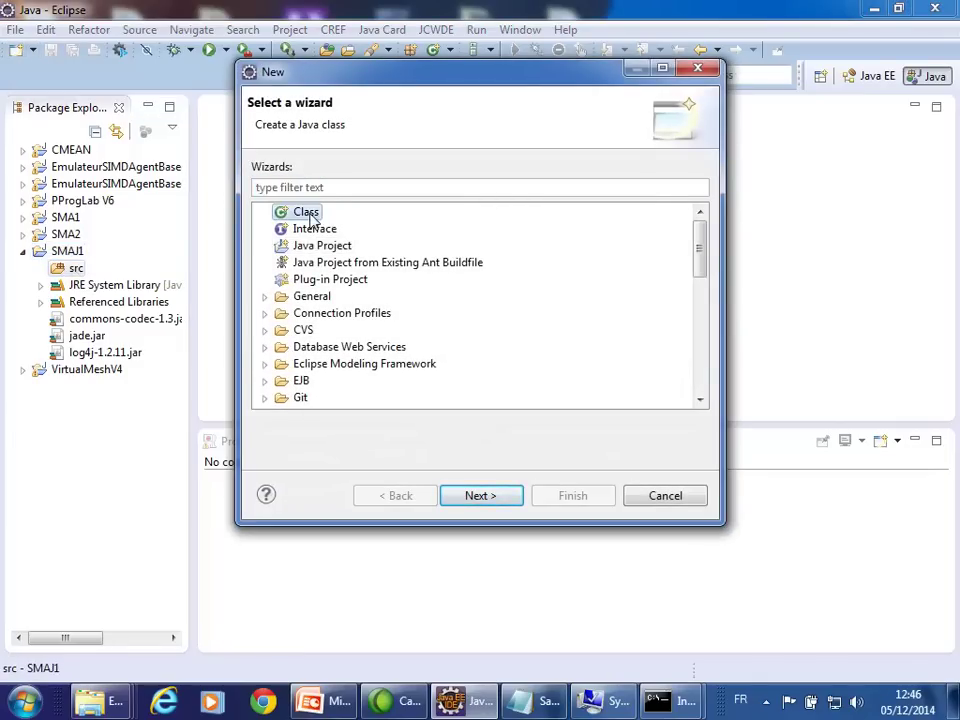
text(Ma)
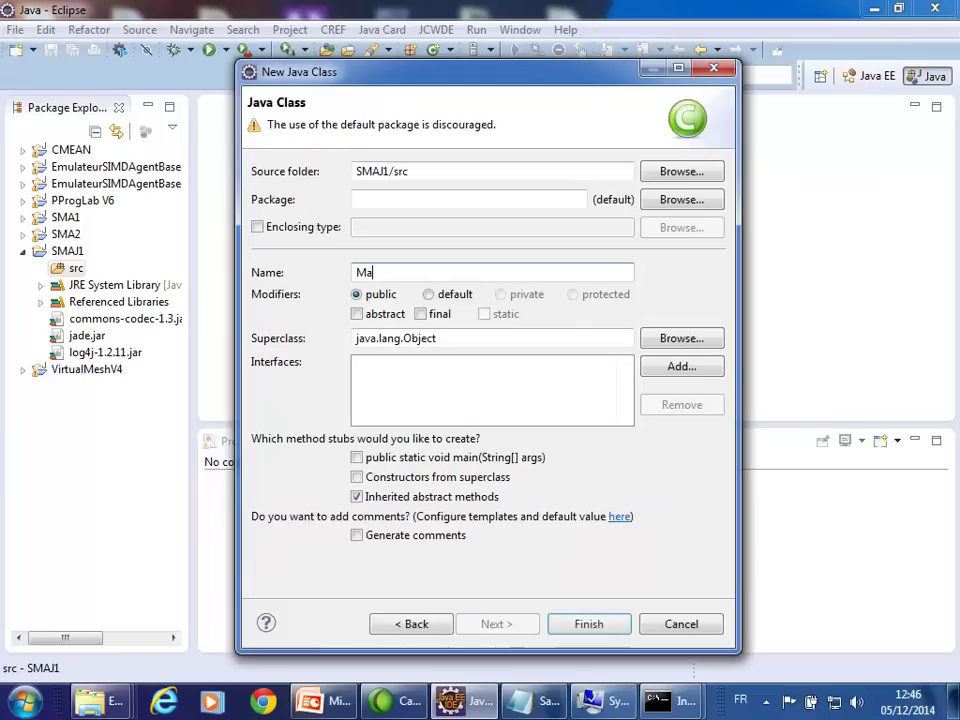
text(inCony)
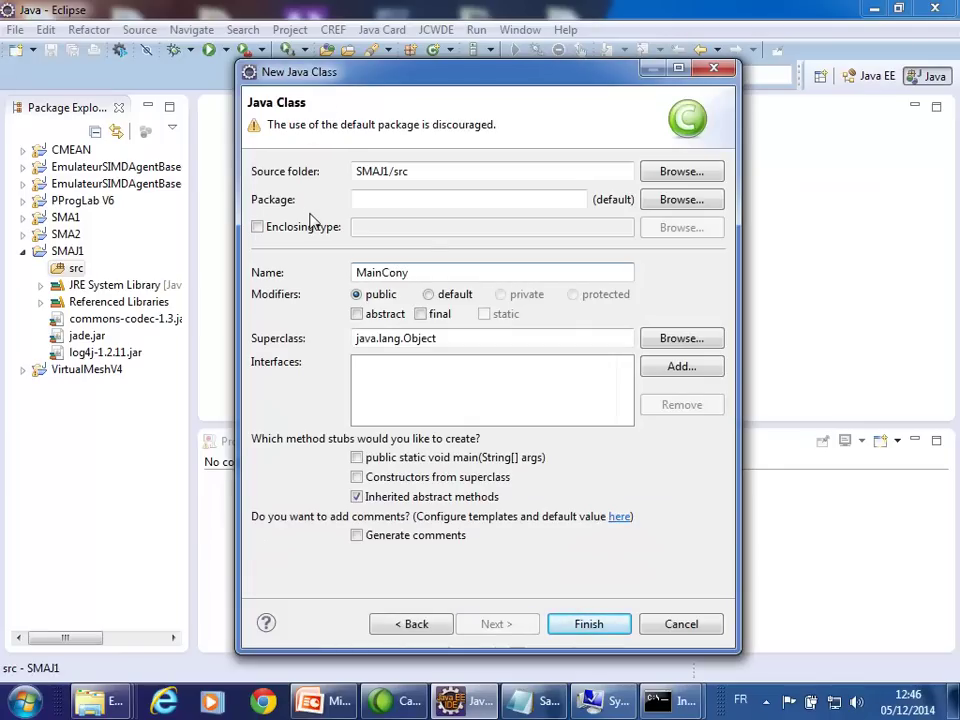
key(BackSpace)
text(ainer)
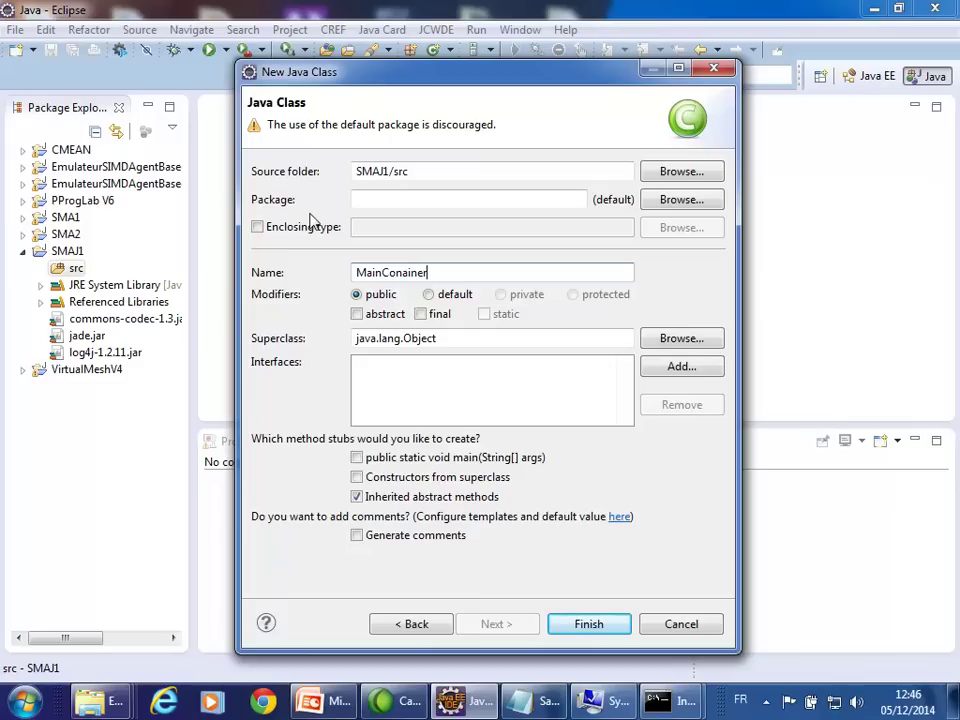
click(357, 457)
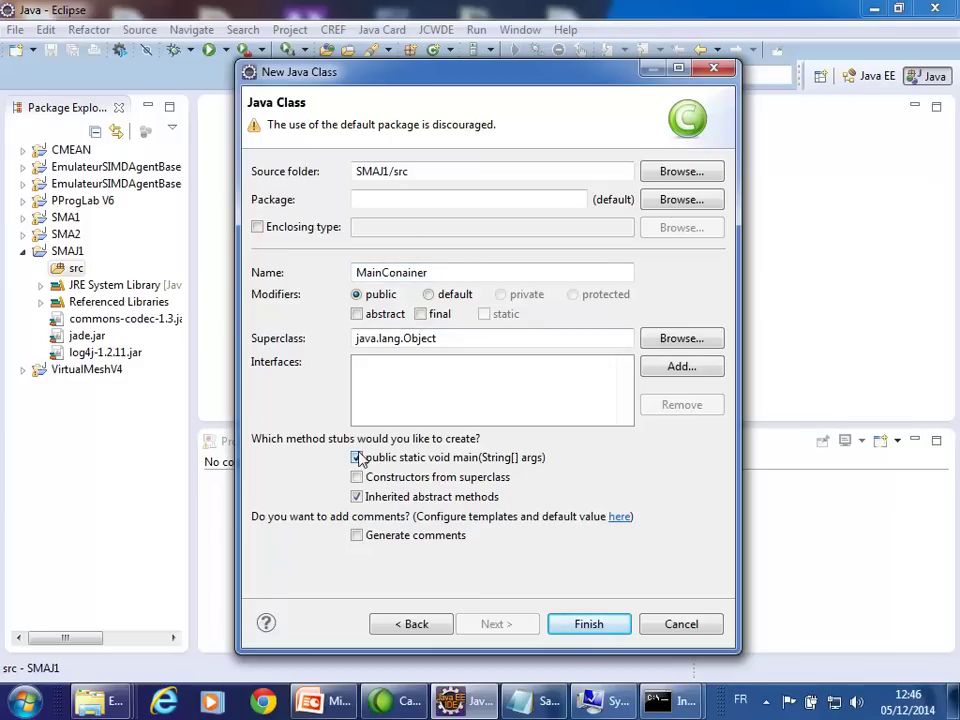
click(613, 630)
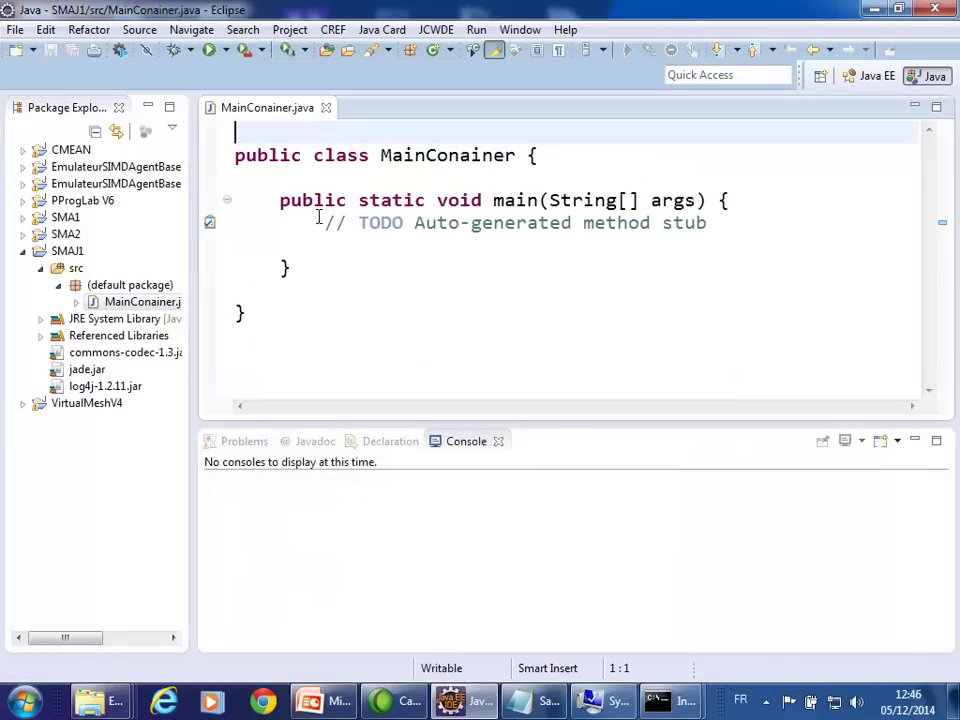
Delete the auto-generated TODO comment and the extra blank line from the main method of MainConainer
drag(324, 222, 799, 223)
key(Delete)
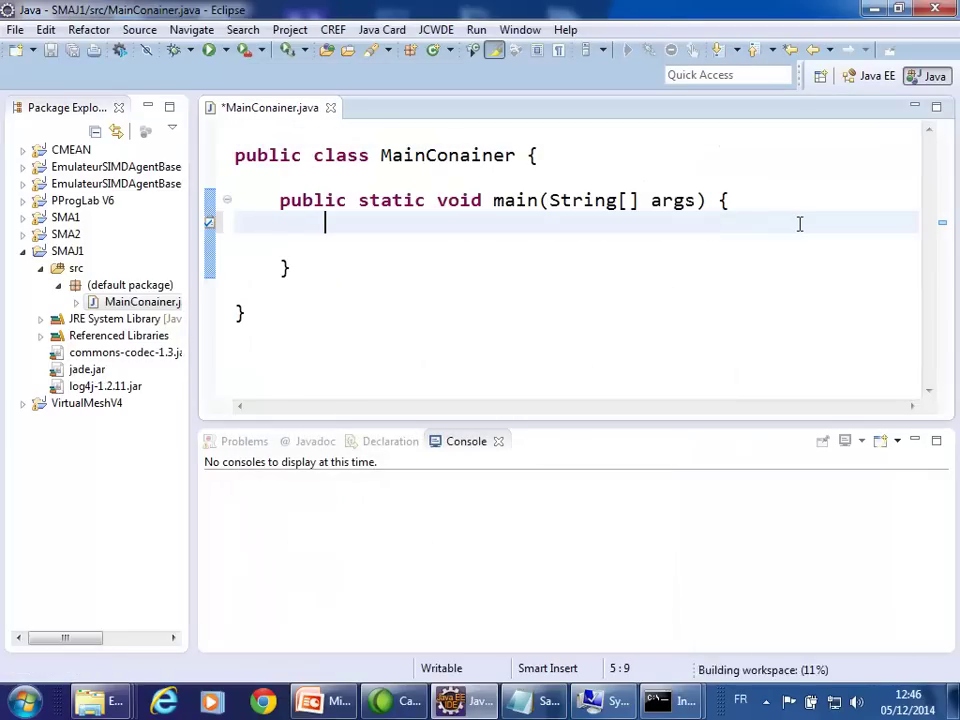
key(Delete)
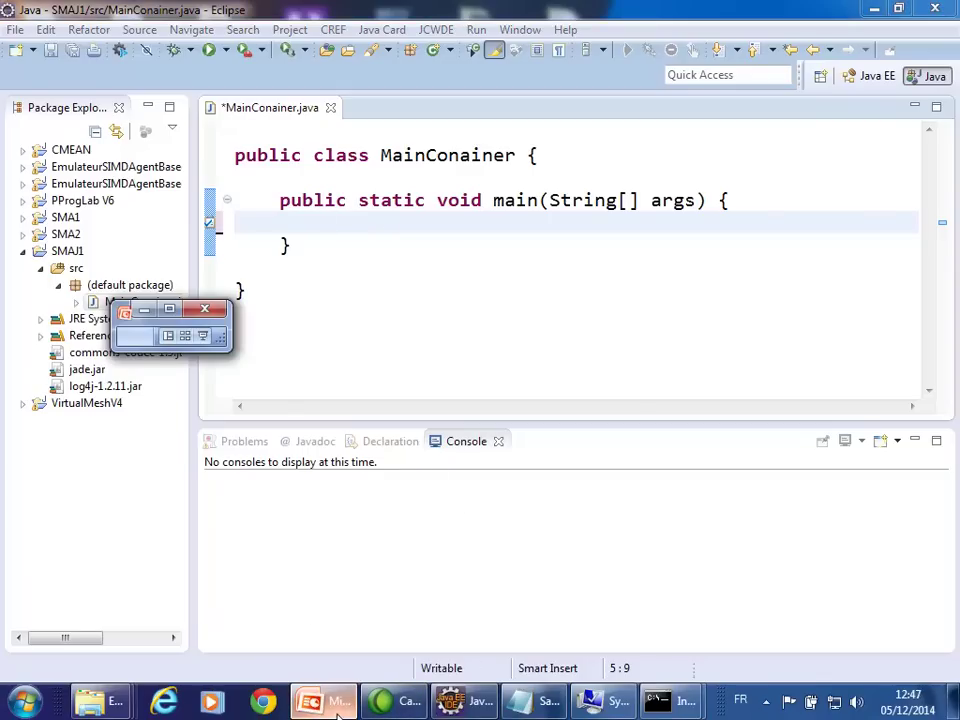
Switch to the PowerPoint presentation and show the slide with the Java code for starting the MainContainer
key(alt+Tab)
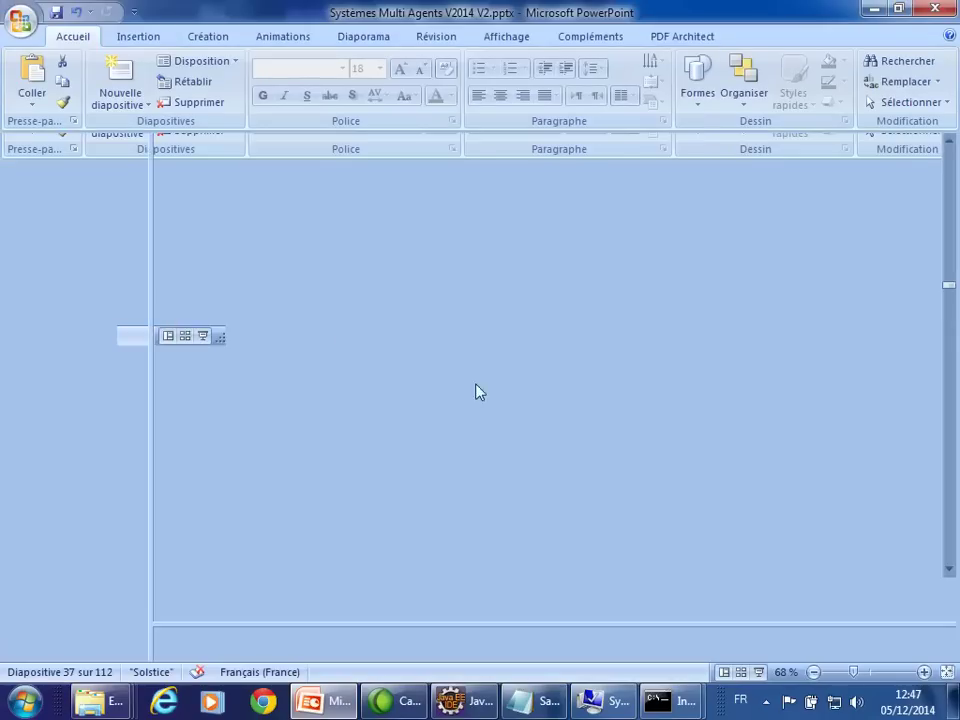
click(759, 672)
key(Right)
key(Right)
key(Right)
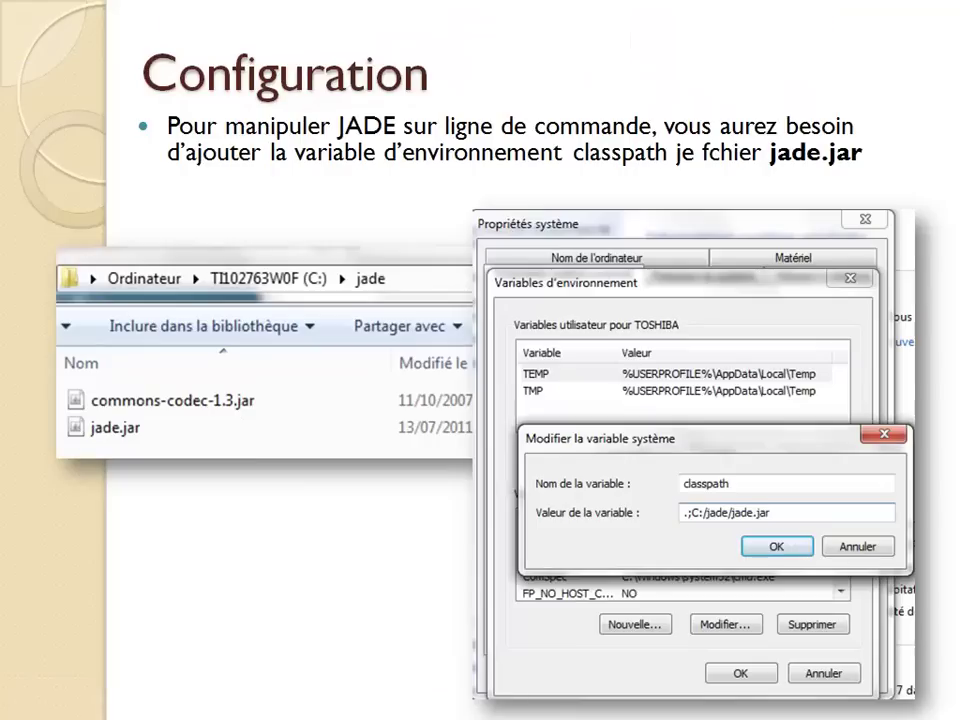
key(Right)
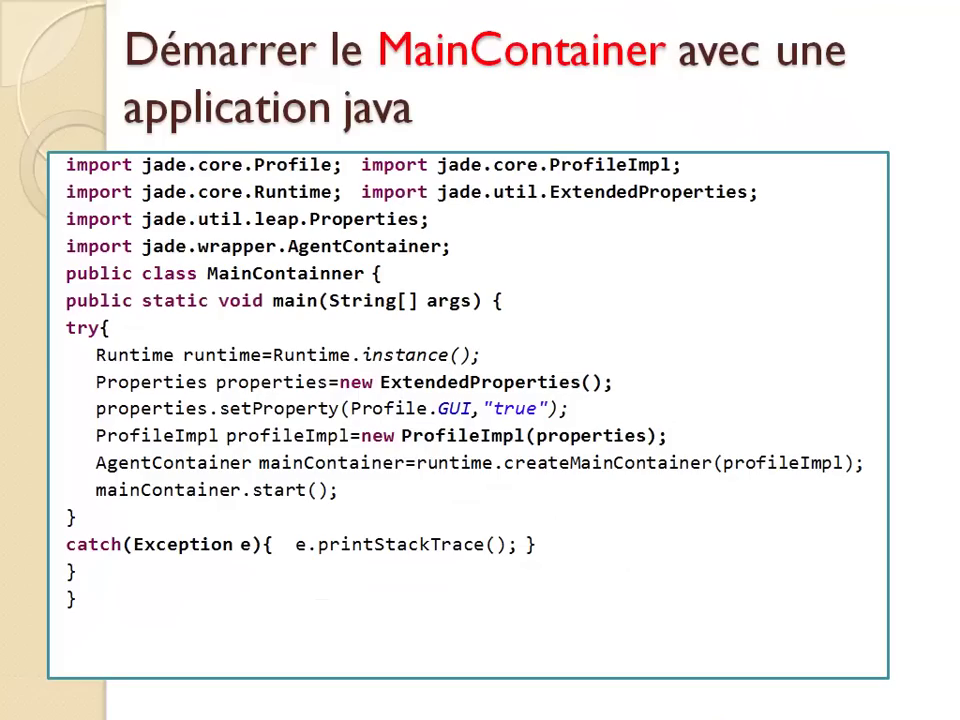